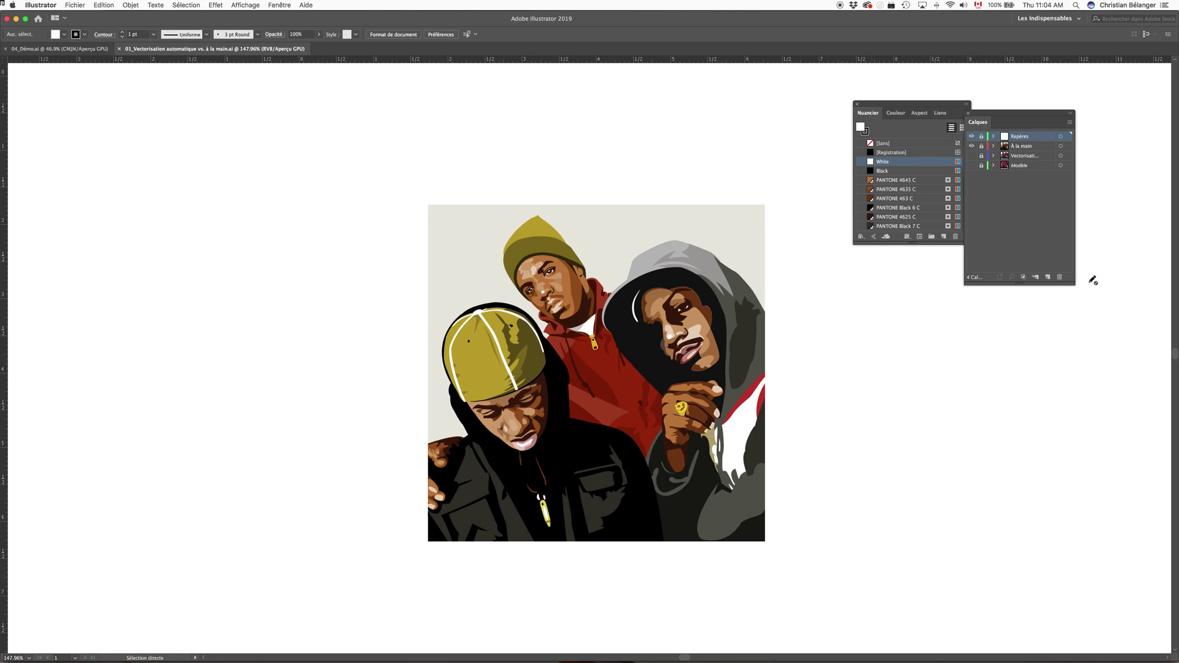
Step: Widen the layer list and compare the hand-drawn portrait, the original album cover and the automatic tracing by toggling layer visibility
drag(1074, 286, 1133, 288)
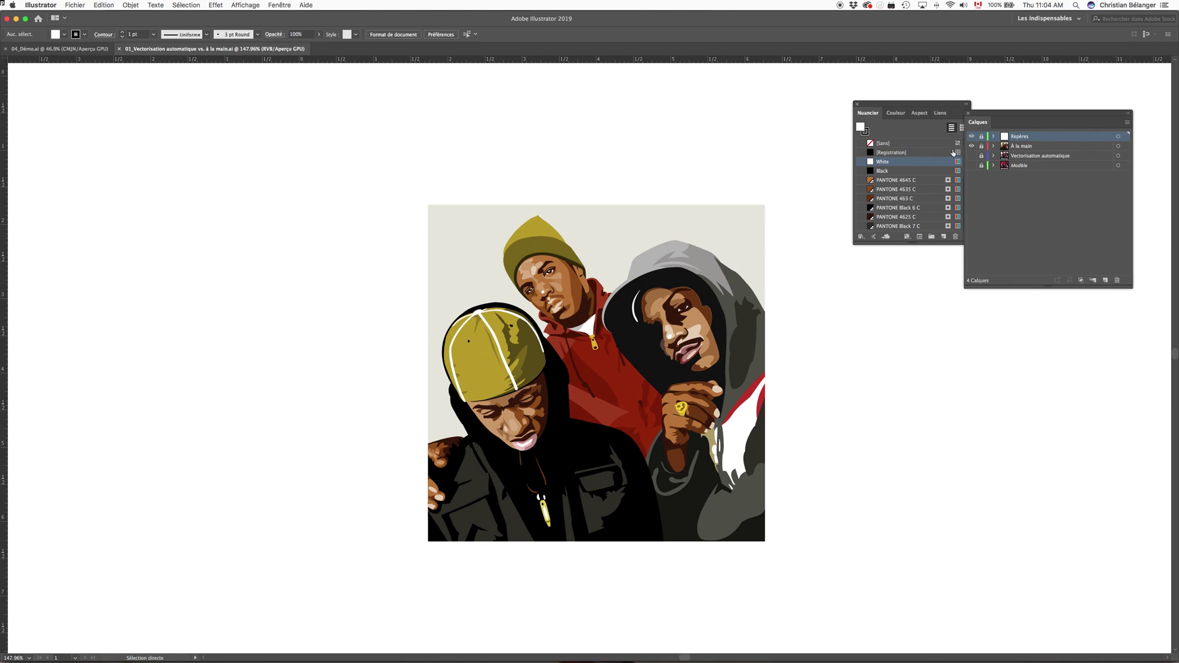
click(971, 146)
click(971, 165)
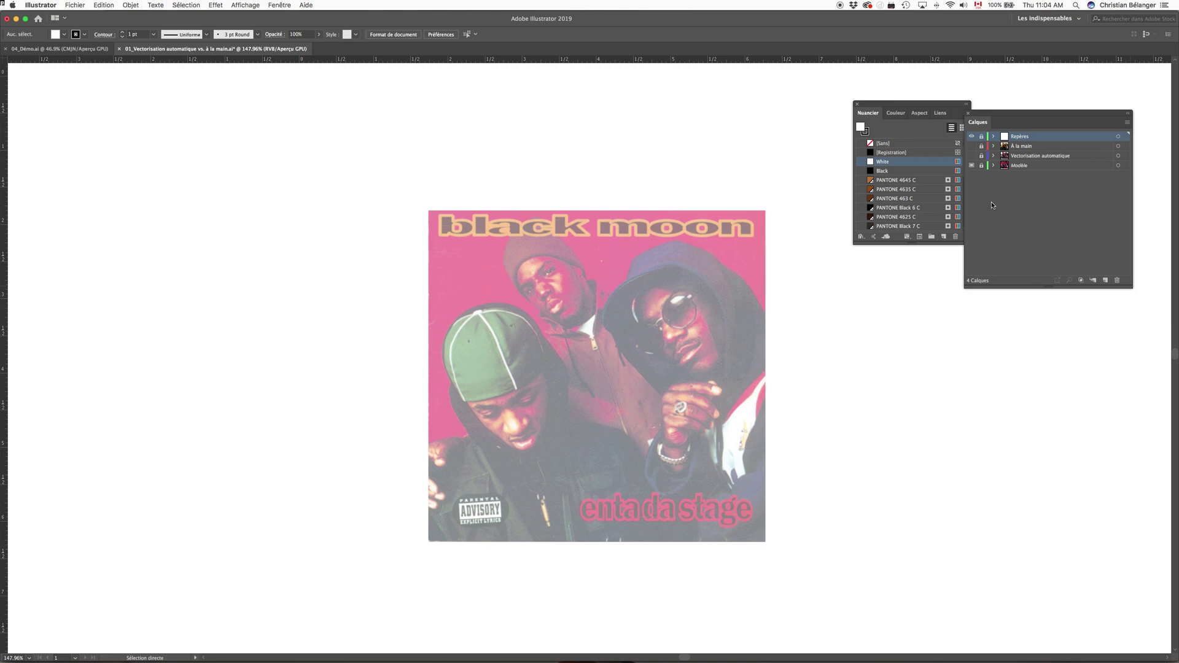
click(971, 156)
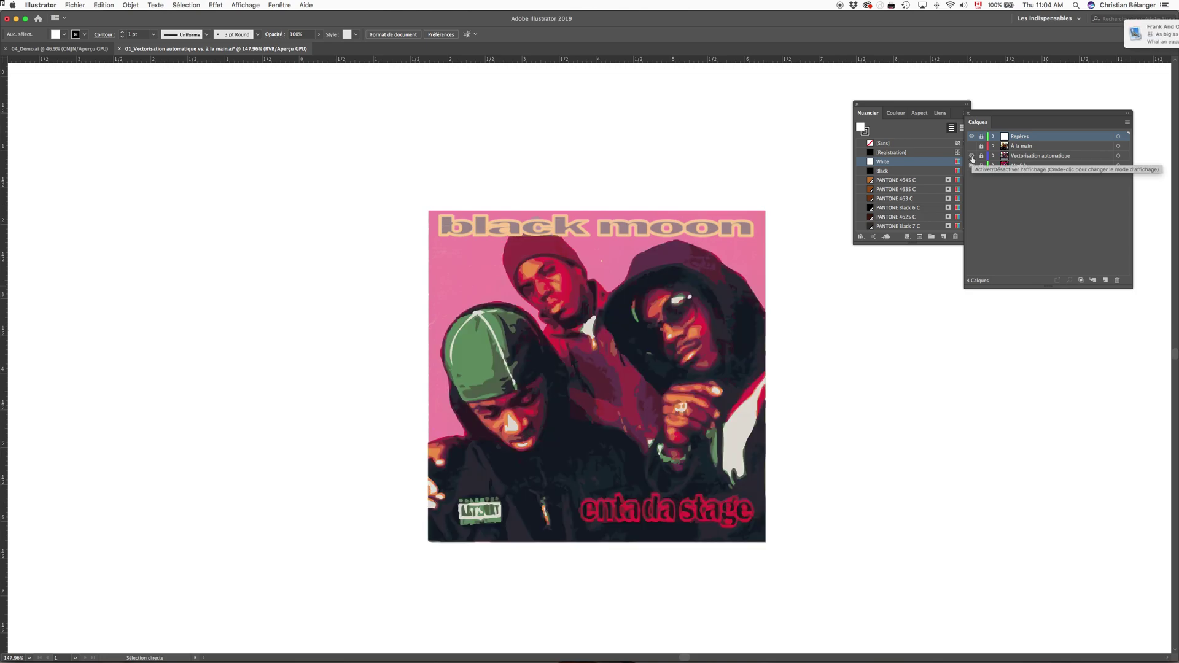
click(971, 166)
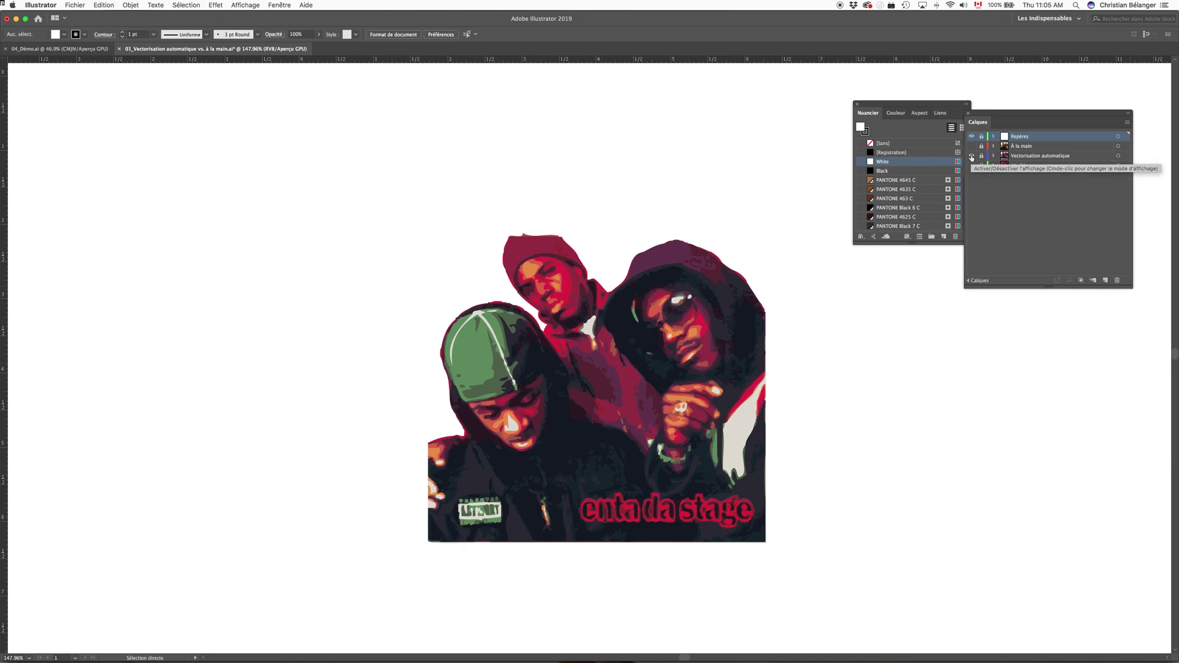
click(971, 156)
click(972, 147)
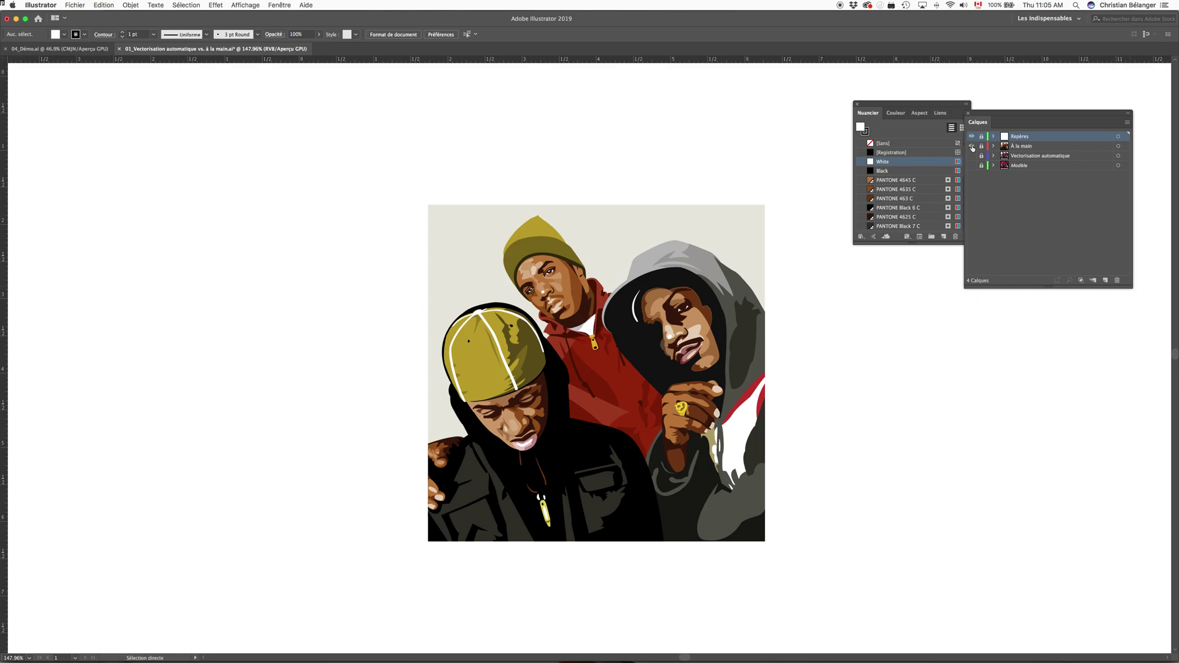
click(972, 146)
click(971, 166)
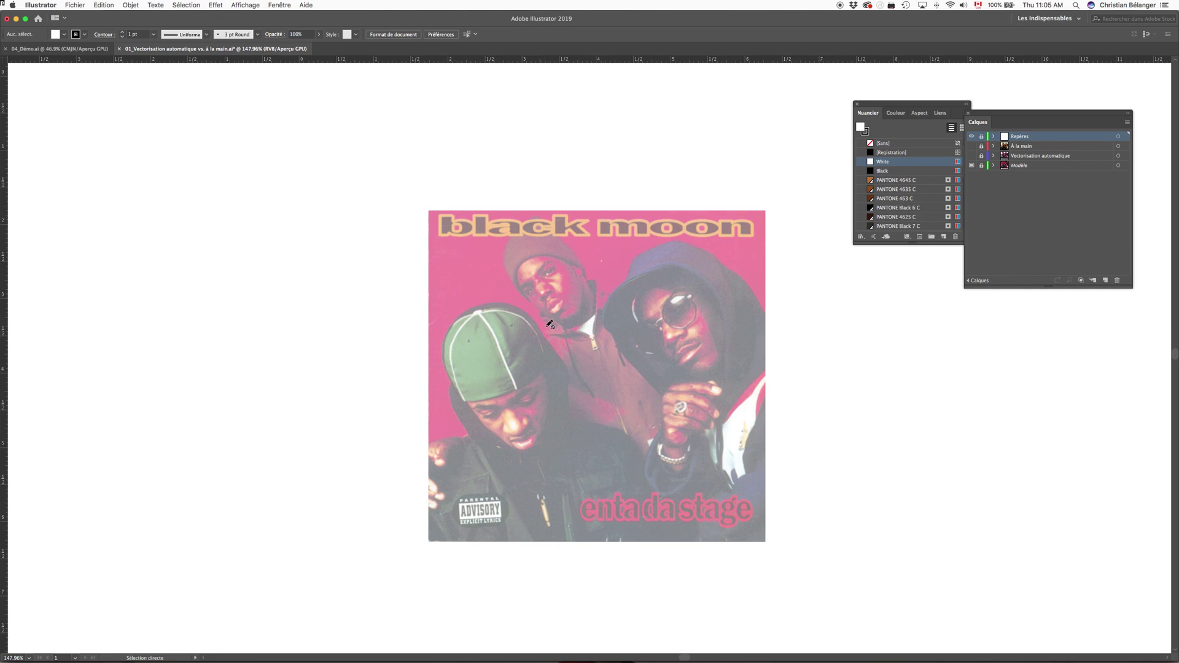
Step: Close the document 01_Vectorisation automatique vs. à la main.ai
drag(550, 371, 532, 370)
key(super+w)
click(584, 367)
Step: Switch to Finder, look into the folder 02_À la main - Exemples and open the folder 03_À la main - Tutoriel
key(super+Tab)
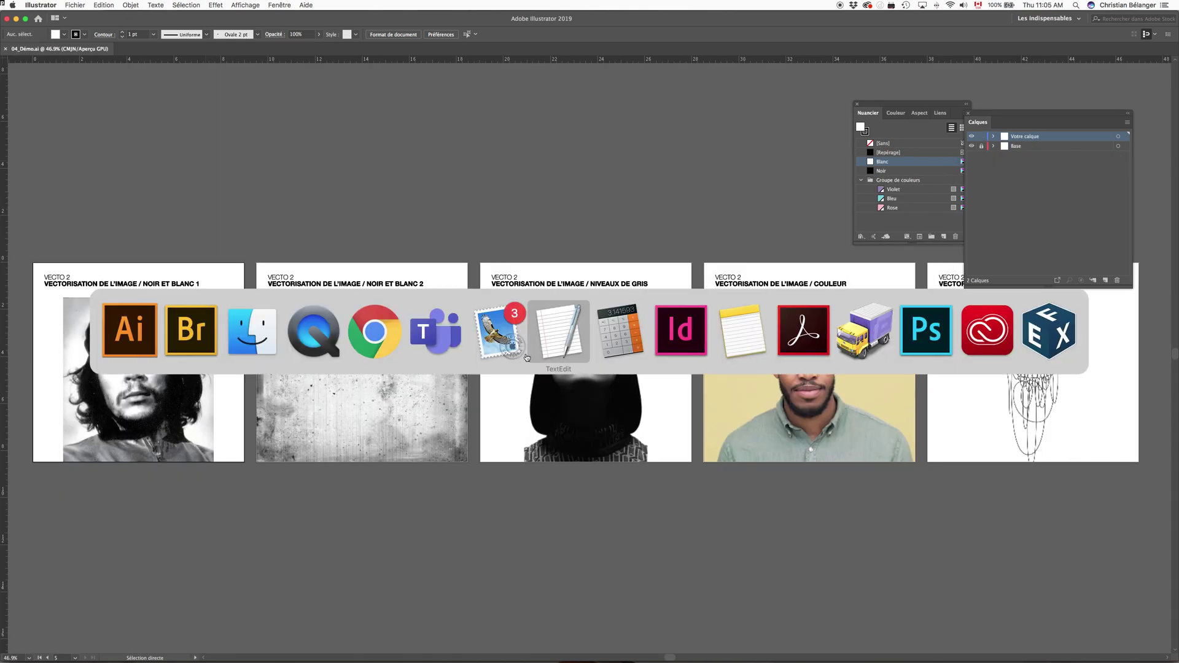
click(243, 348)
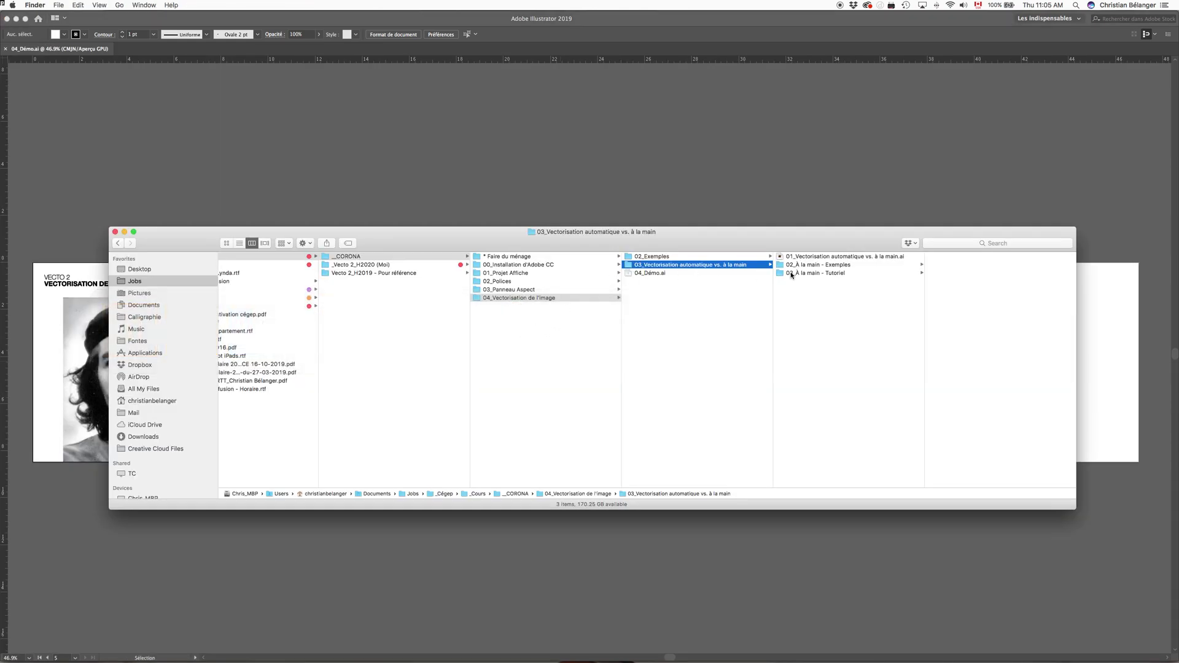
click(830, 266)
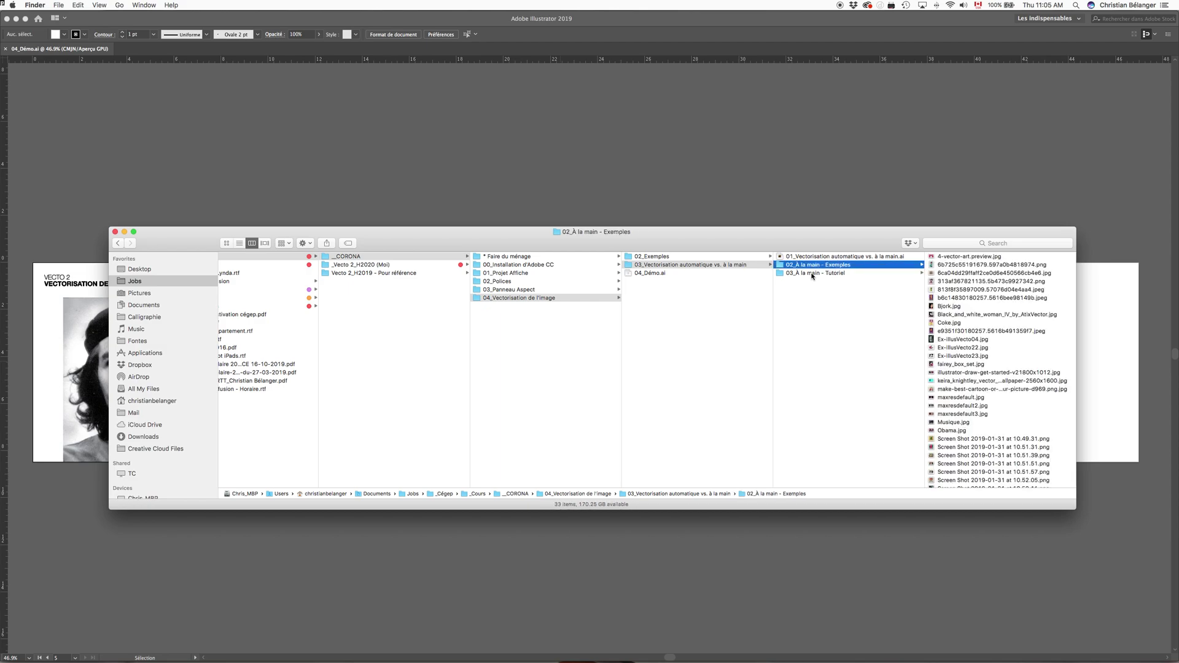
click(829, 273)
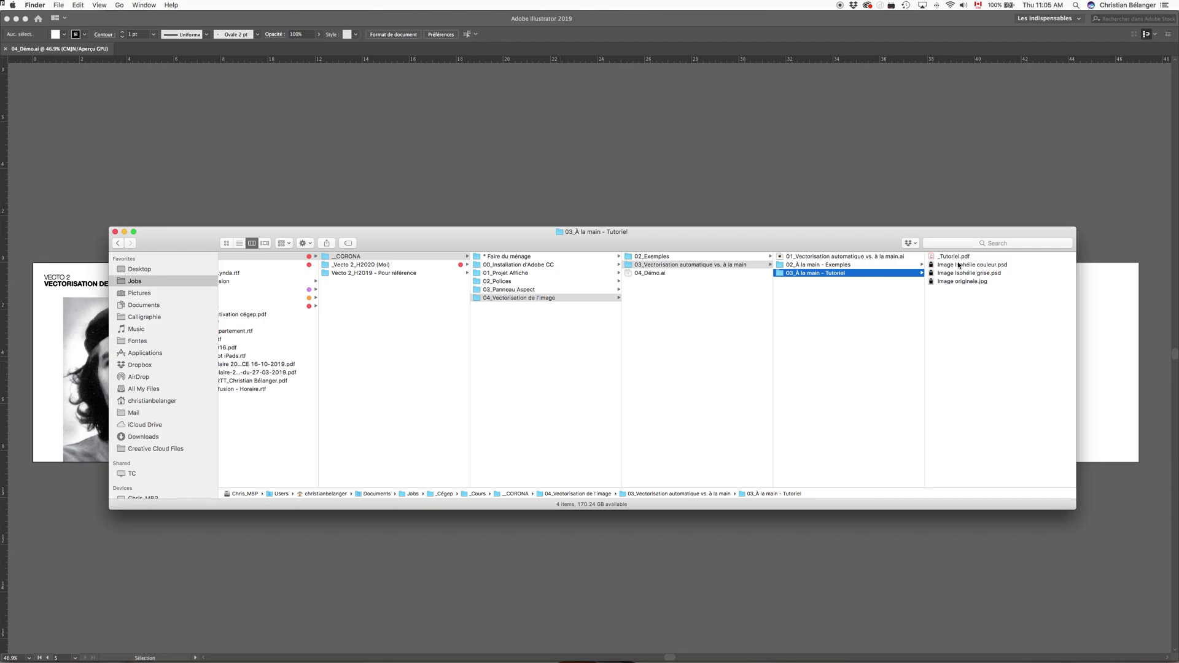
Step: Preview _Tutoriel.pdf and look through its intro page and the pages for steps two and three
click(983, 259)
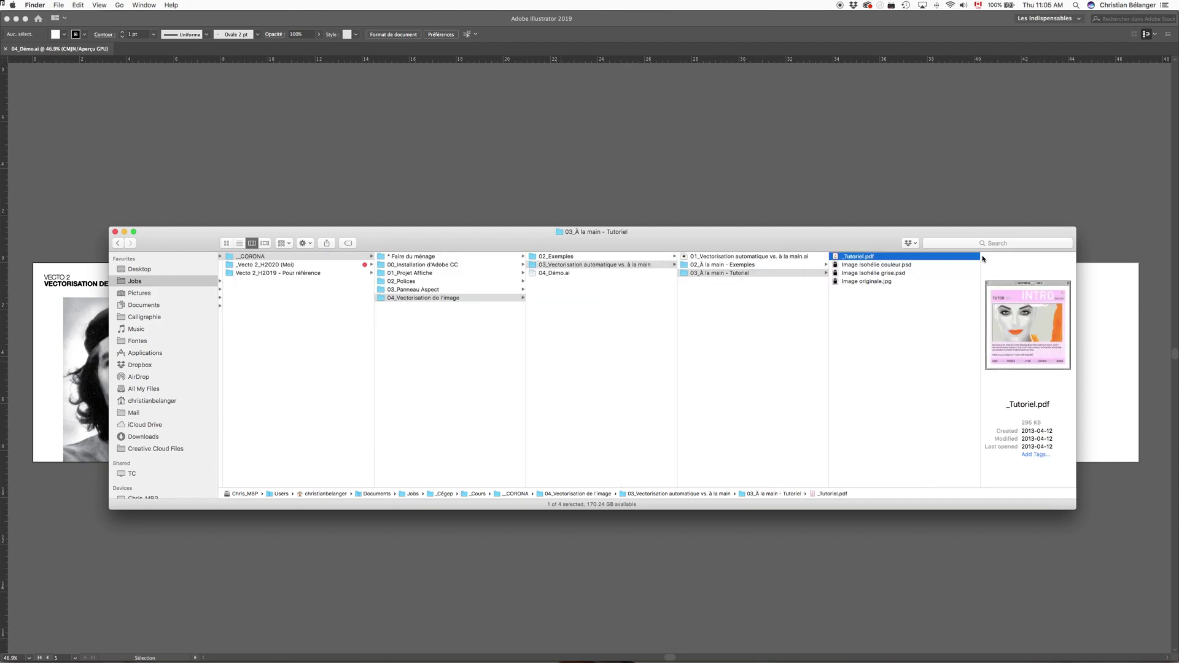
key(space)
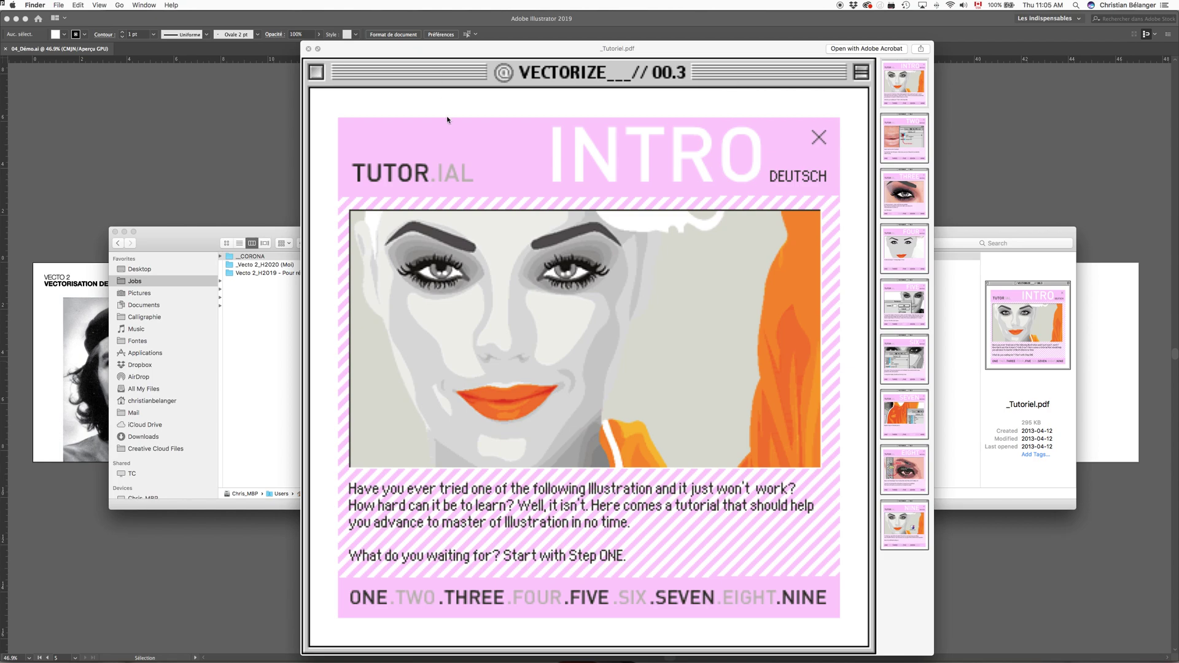
click(900, 152)
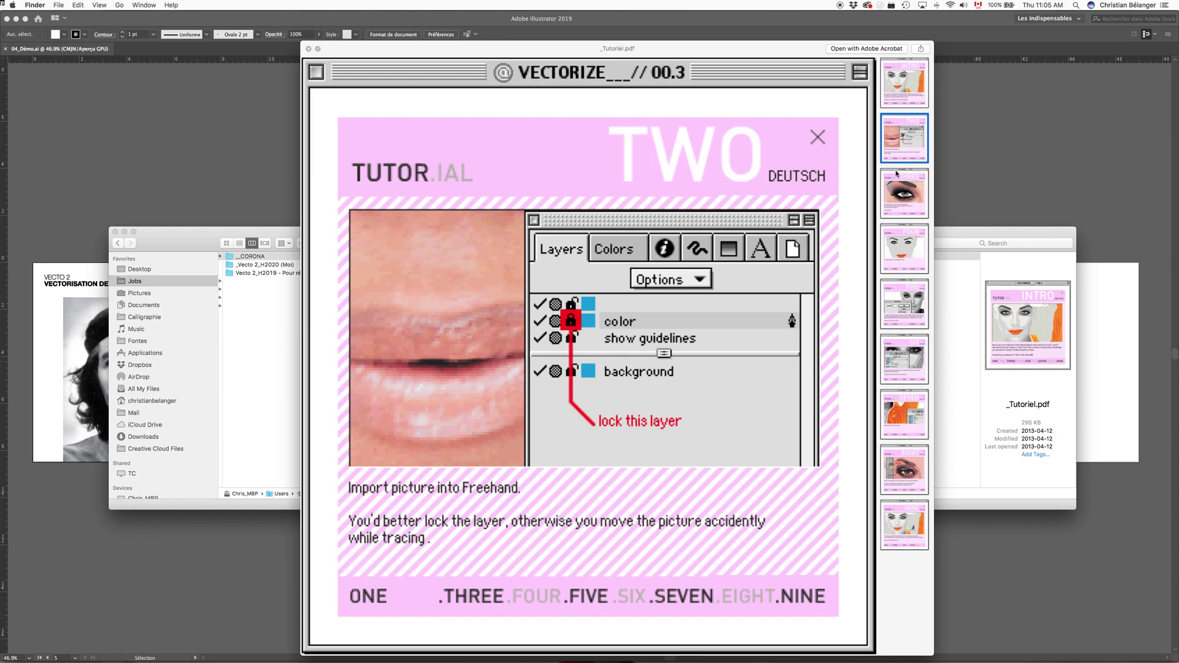
click(900, 208)
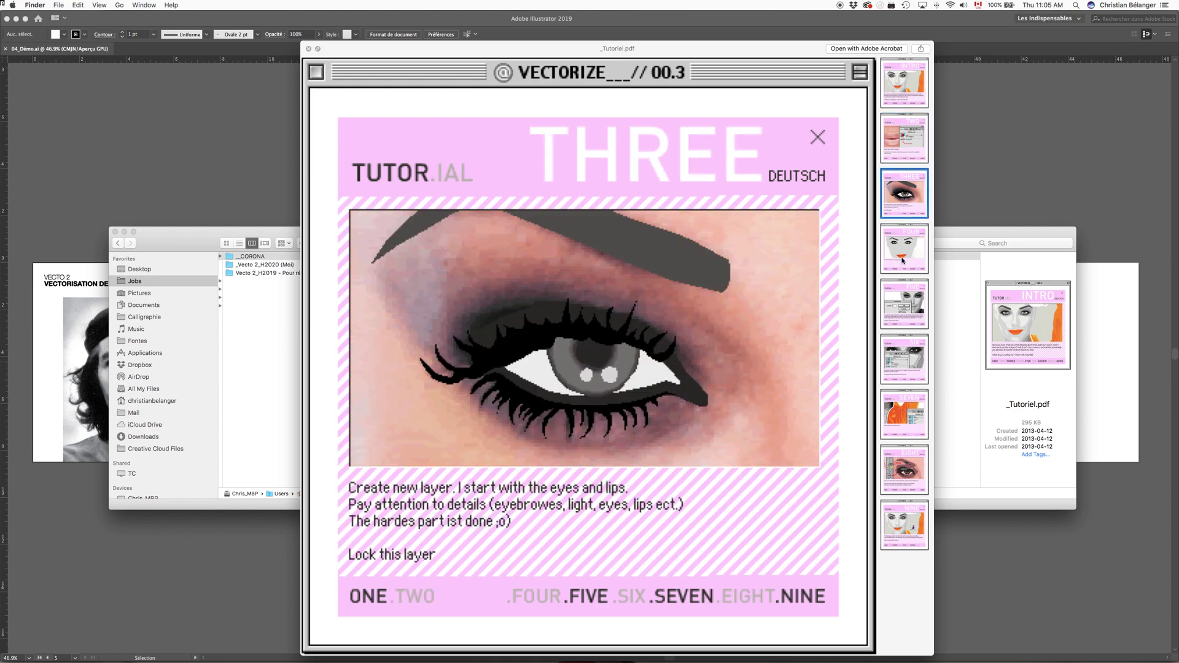
key(space)
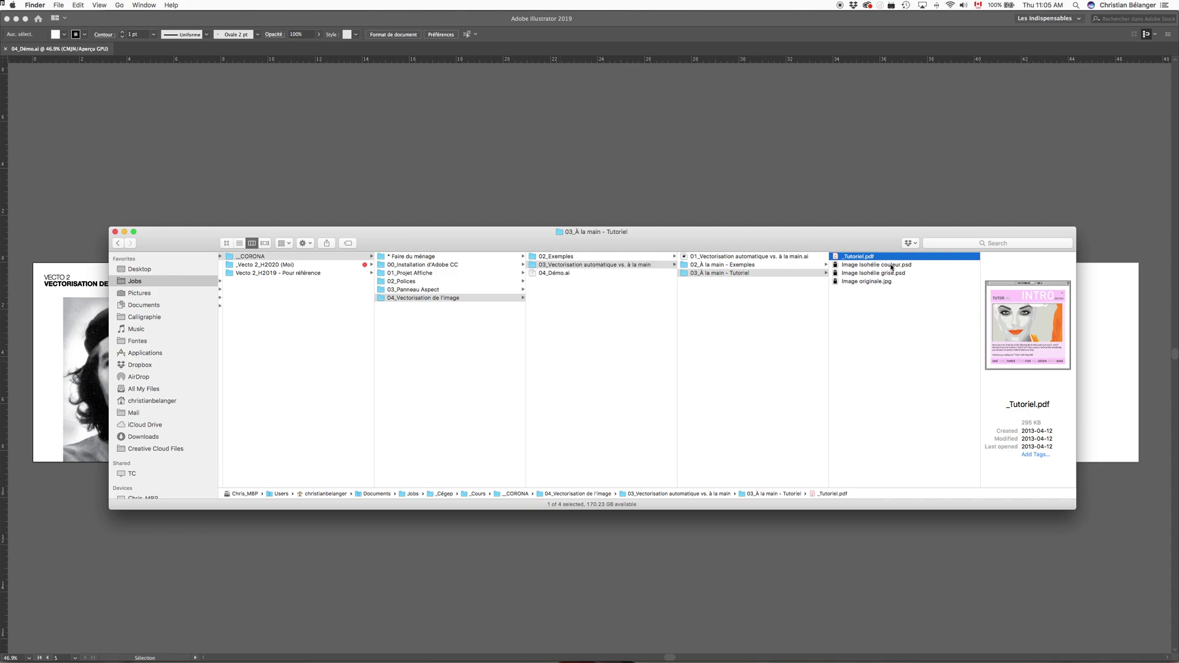
key(space)
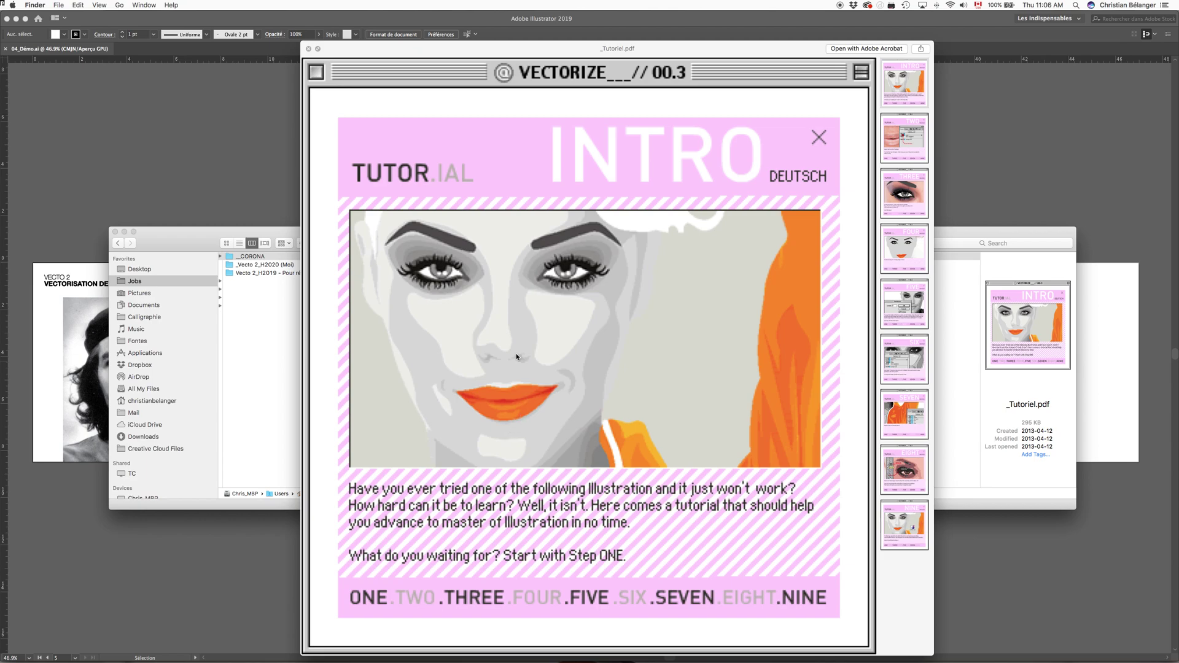
key(space)
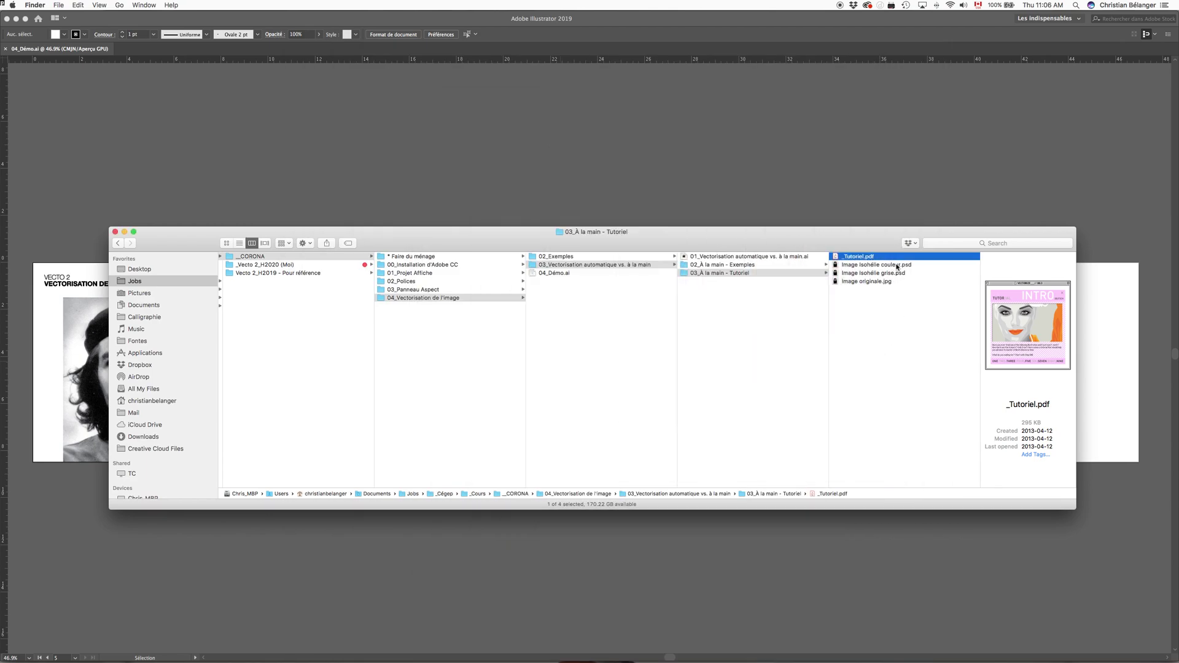
Step: Open Image Isohélie couleur.psd in Photoshop, switch to full-screen view and show the layer list
double_click(897, 267)
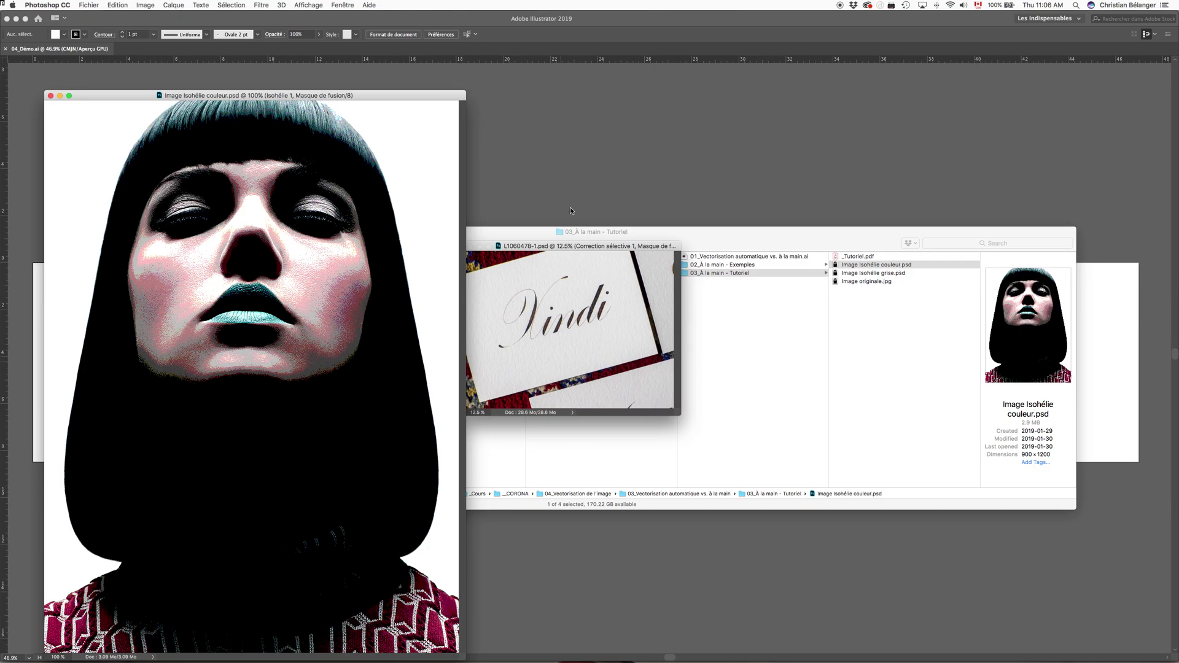
key(f)
key(F7)
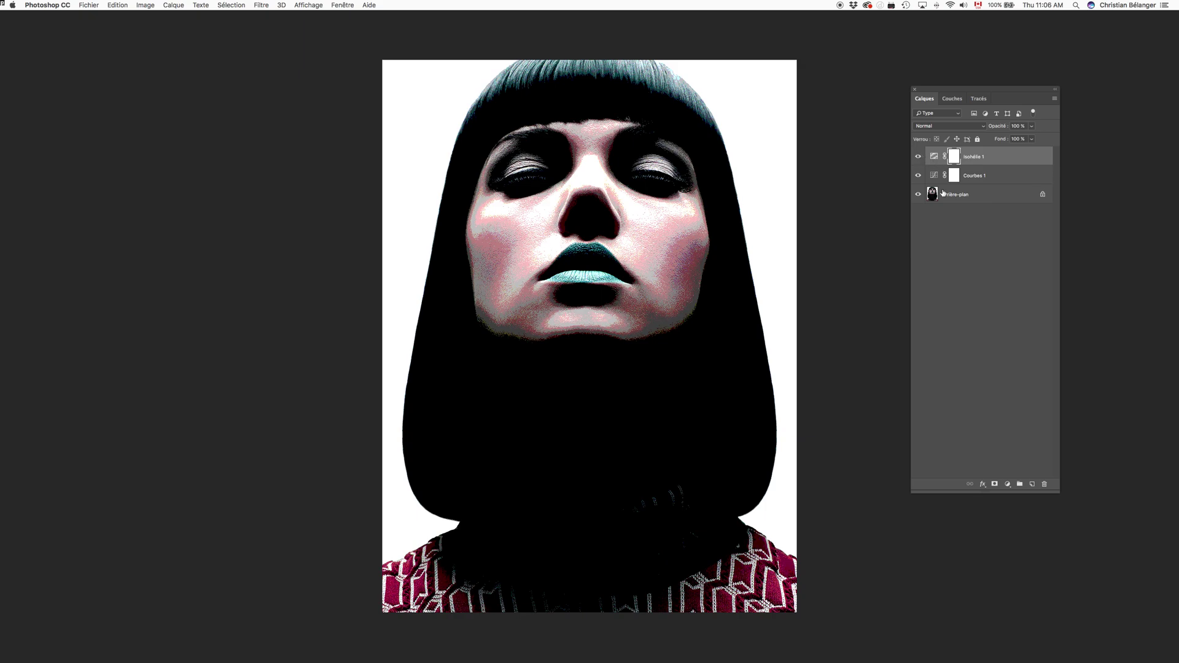
Step: Locate Isohélie among the adjustment layer types, and compare the portrait with the Isohélie 1 layer hidden and shown
click(1009, 485)
click(1007, 485)
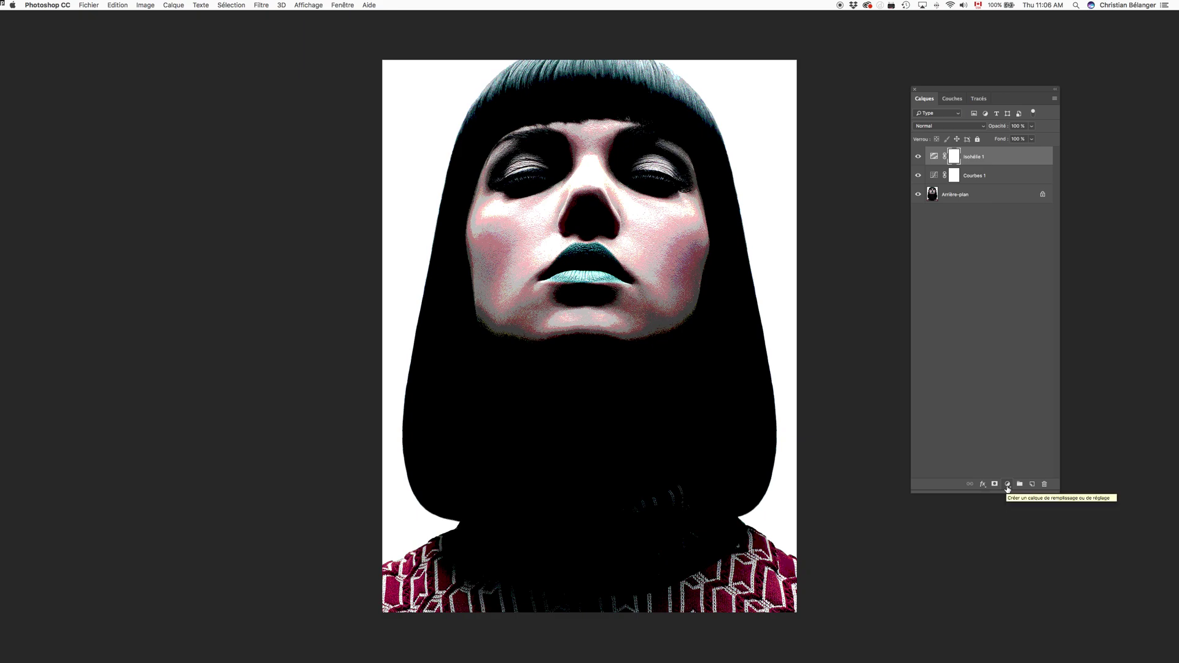
click(1007, 485)
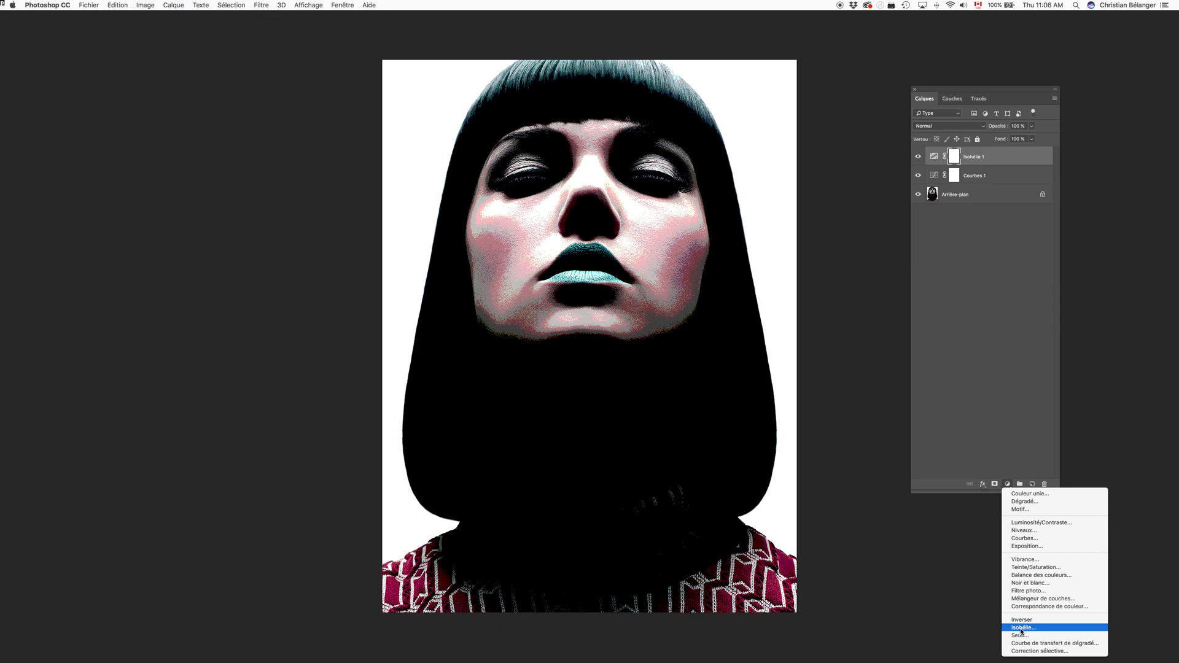
click(986, 361)
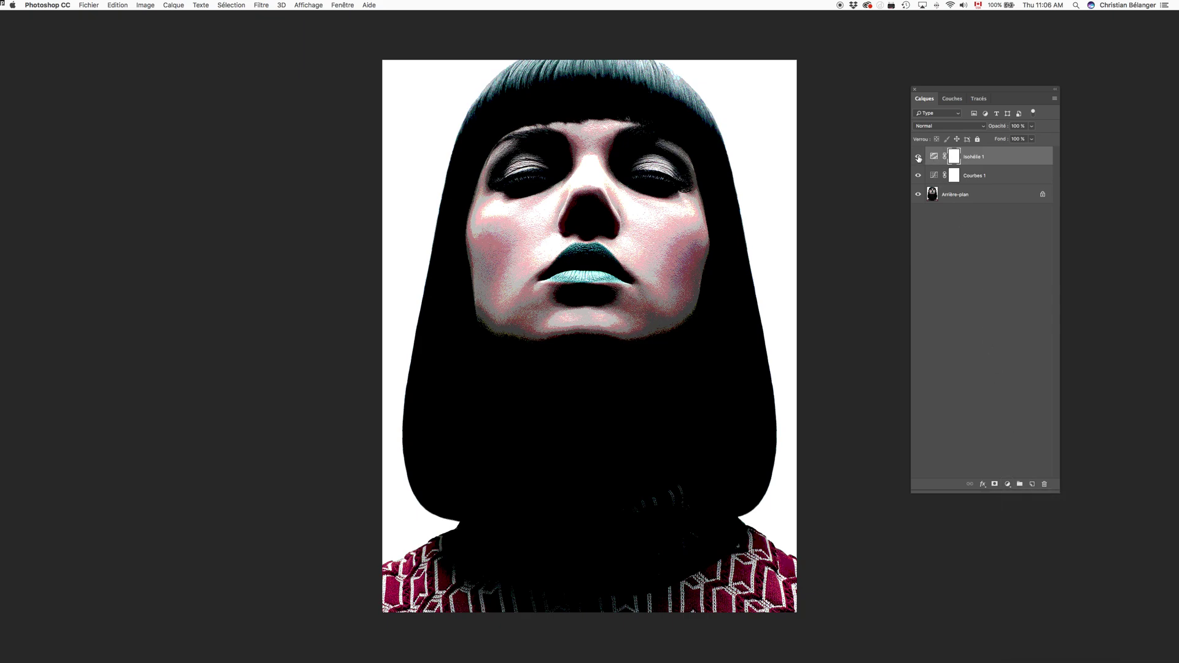
click(918, 157)
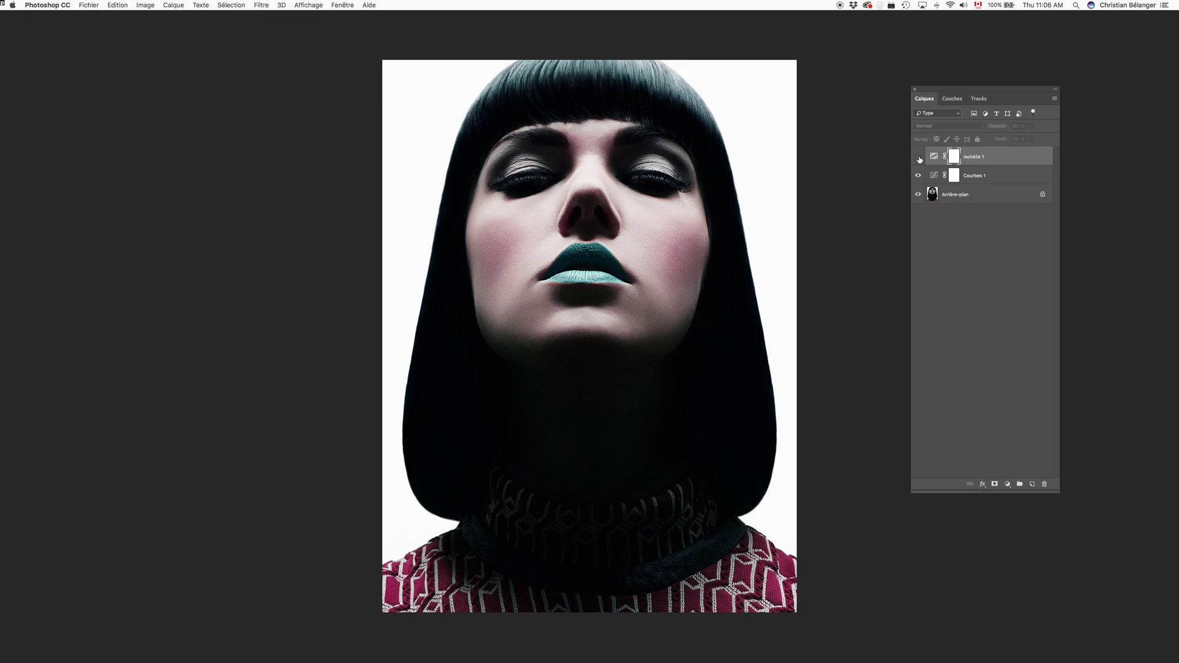
click(919, 159)
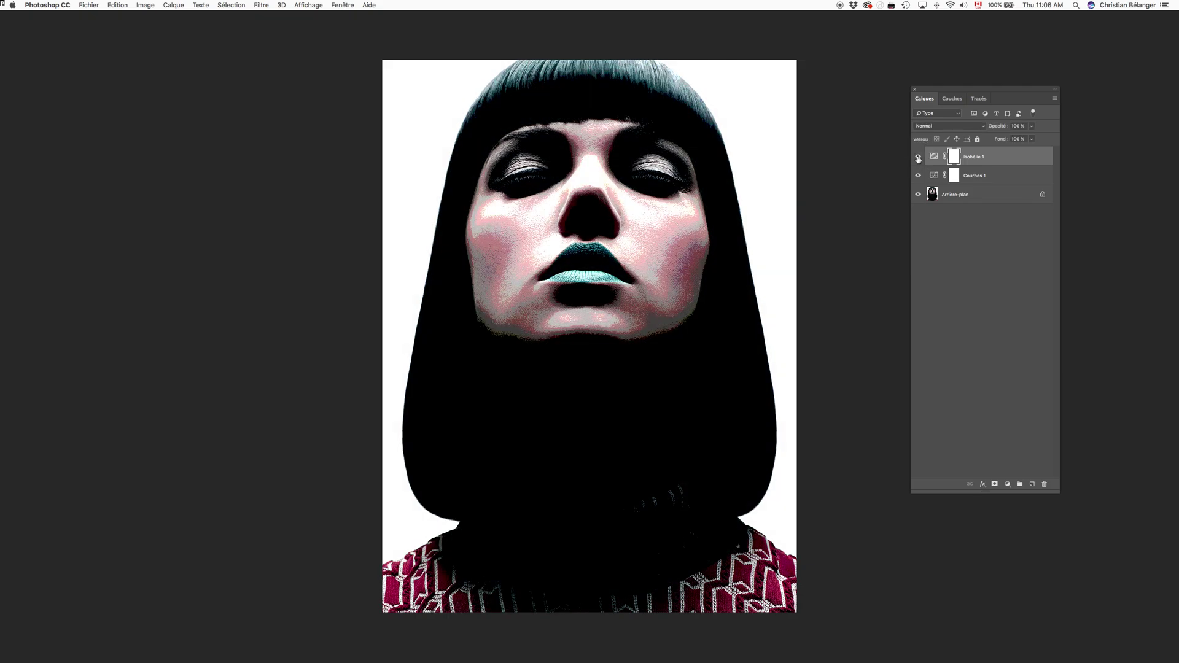
Step: Set the Isohélie 1 adjustment of the colour portrait to 3 levels, with its properties moved nearer the image
double_click(934, 157)
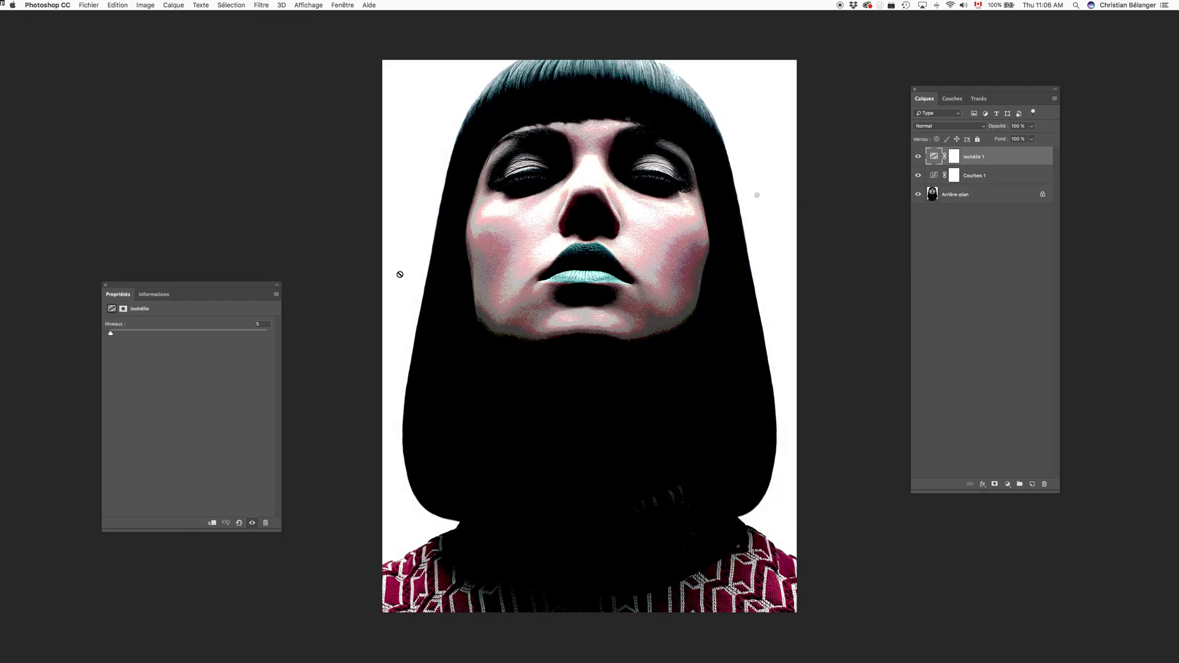
drag(219, 286, 309, 213)
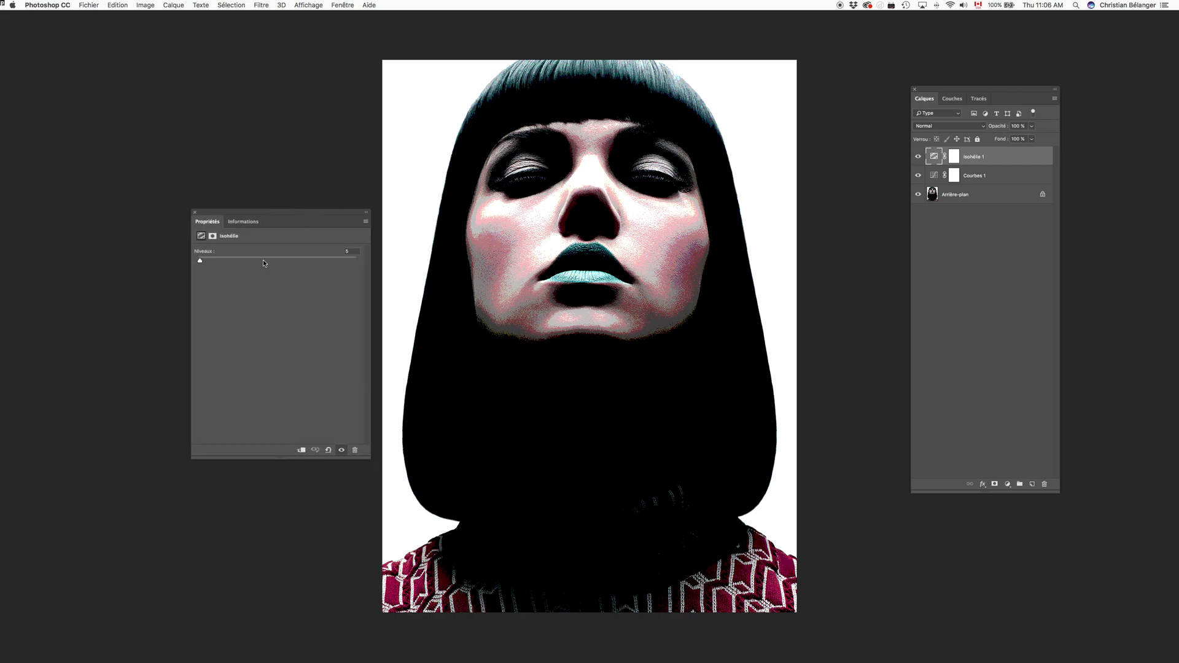
click(334, 252)
text(3)
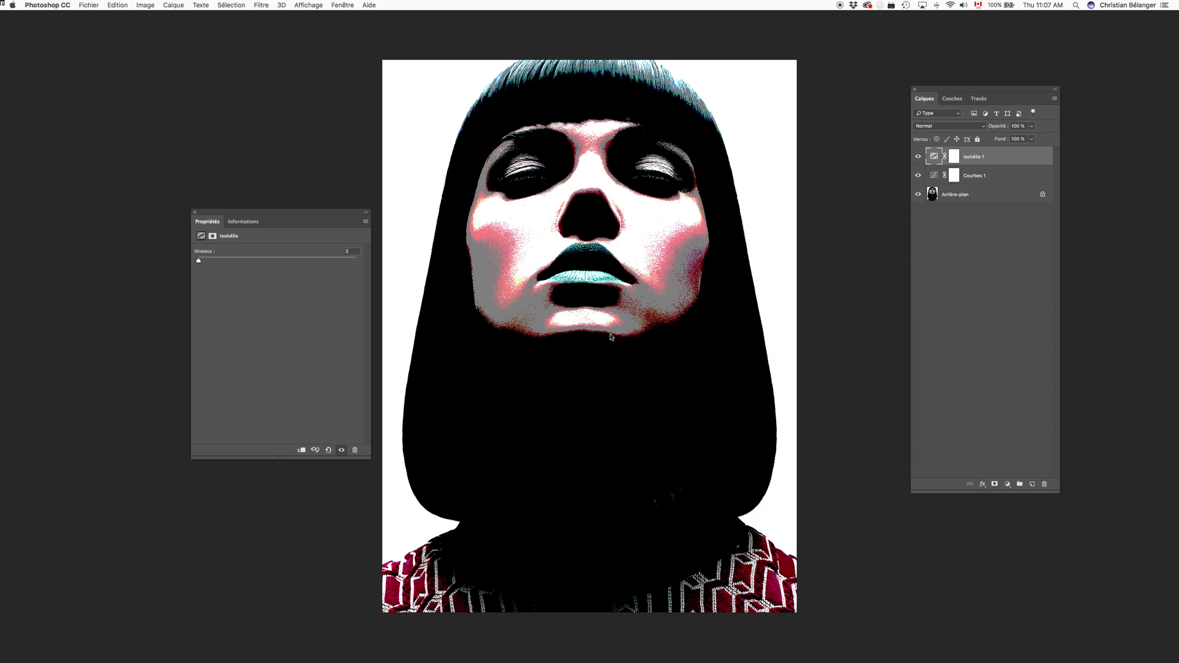
Step: Close the colour portrait and open Image Isohélie grise.psd from the 03_À la main - Tutoriel folder
key(super+q)
click(560, 213)
key(super+Tab)
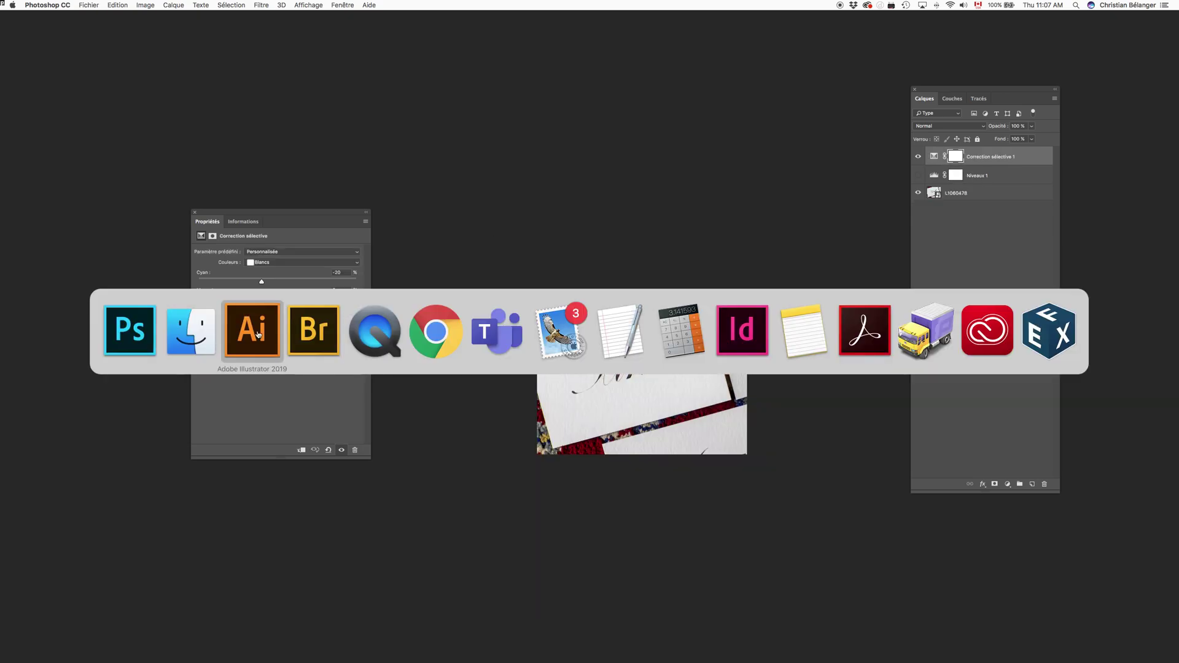
click(182, 330)
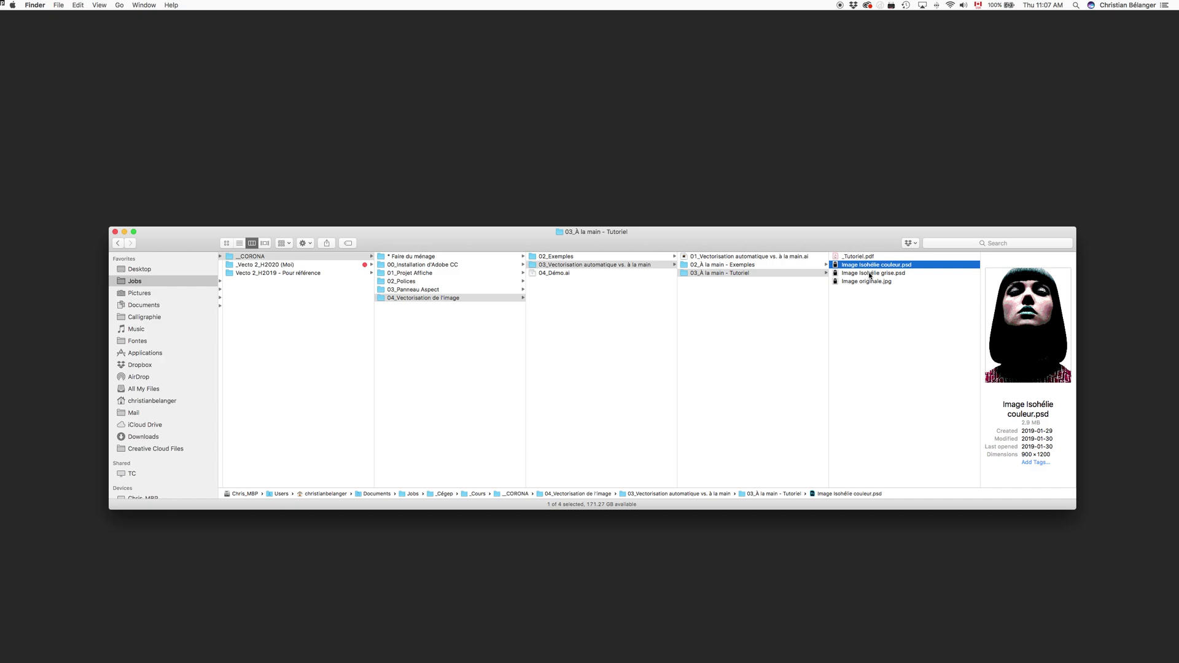
double_click(868, 274)
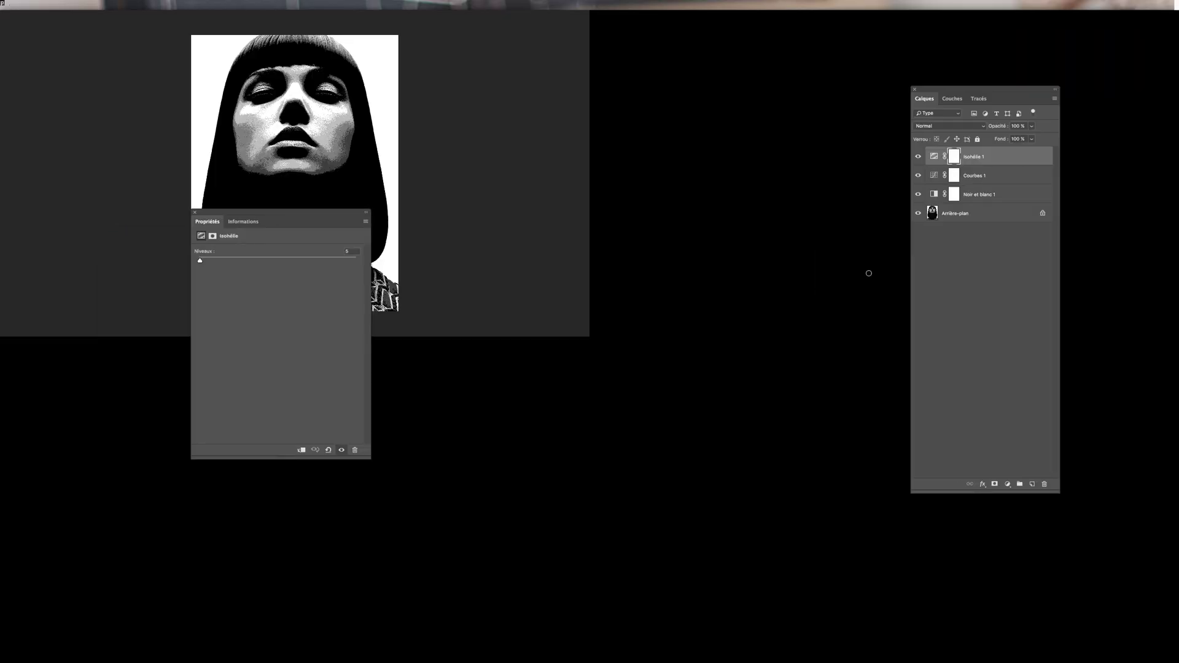
key(F7)
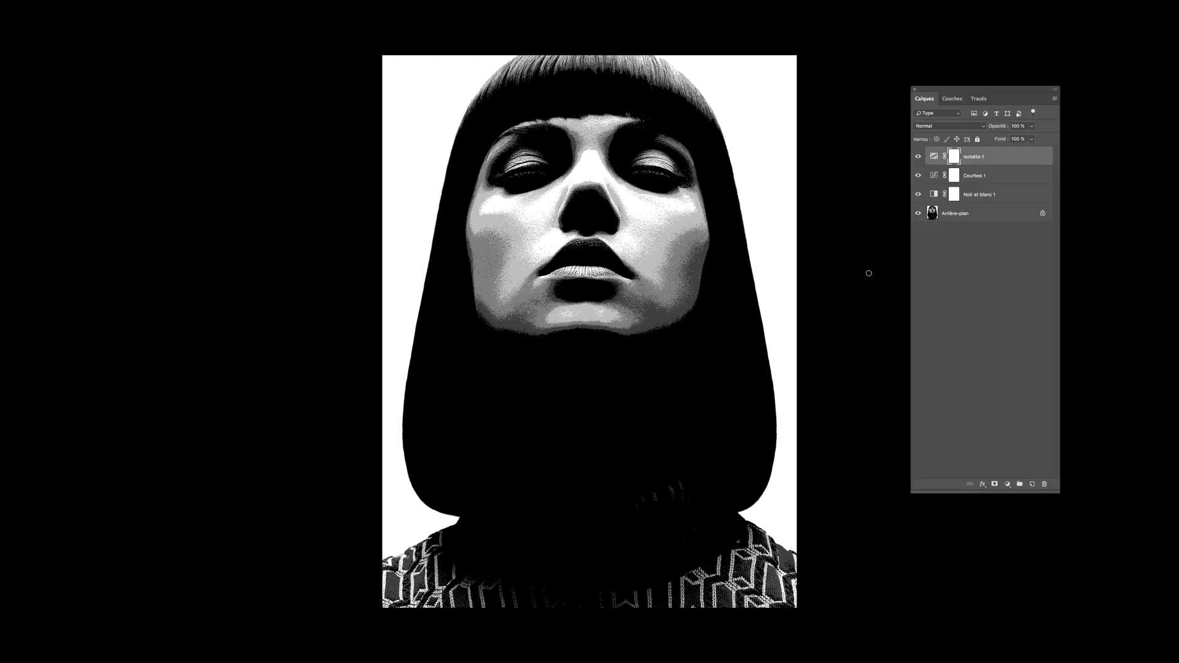
Step: Try 2, 10 and 5 levels on the grey portrait's Isohélie 1 adjustment, and set it to 4 levels
double_click(934, 157)
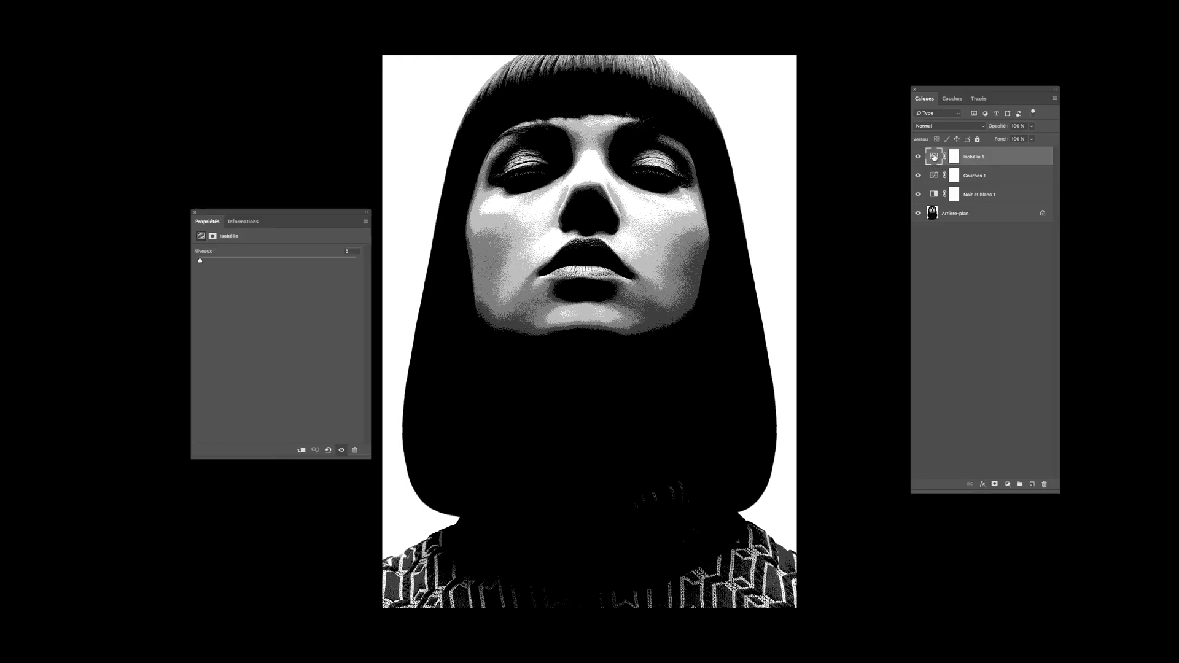
mouse_move(354, 251)
mouse_down()
mouse_move(323, 251)
mouse_move(333, 252)
mouse_up()
text(2)
text(10)
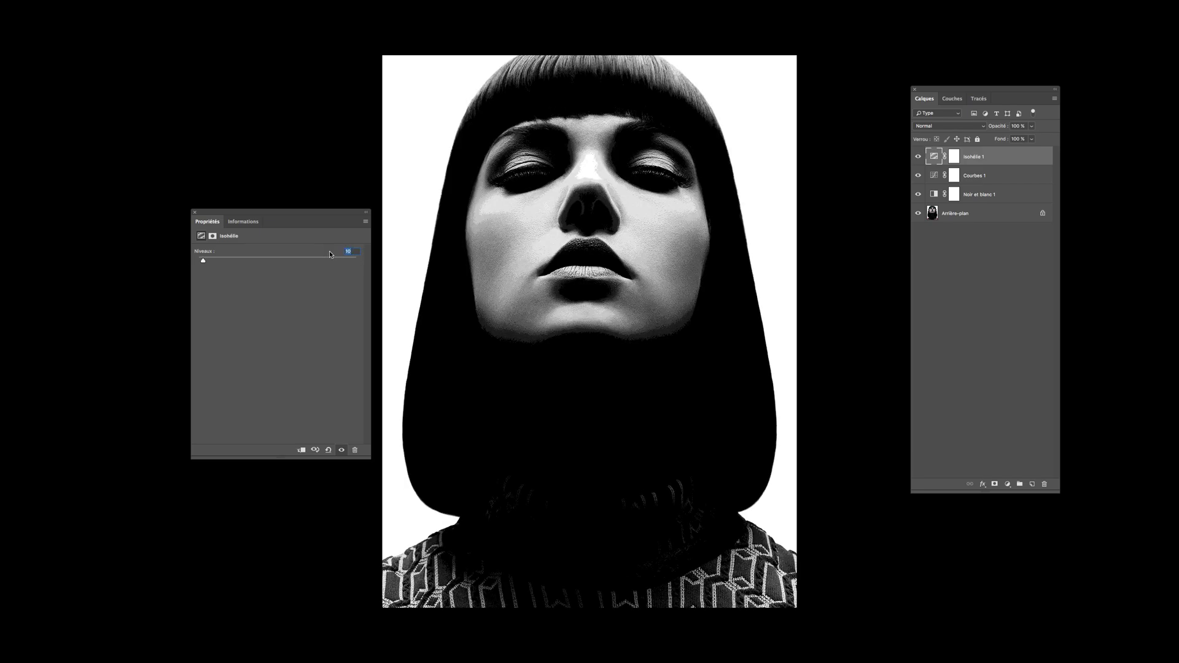
text(5)
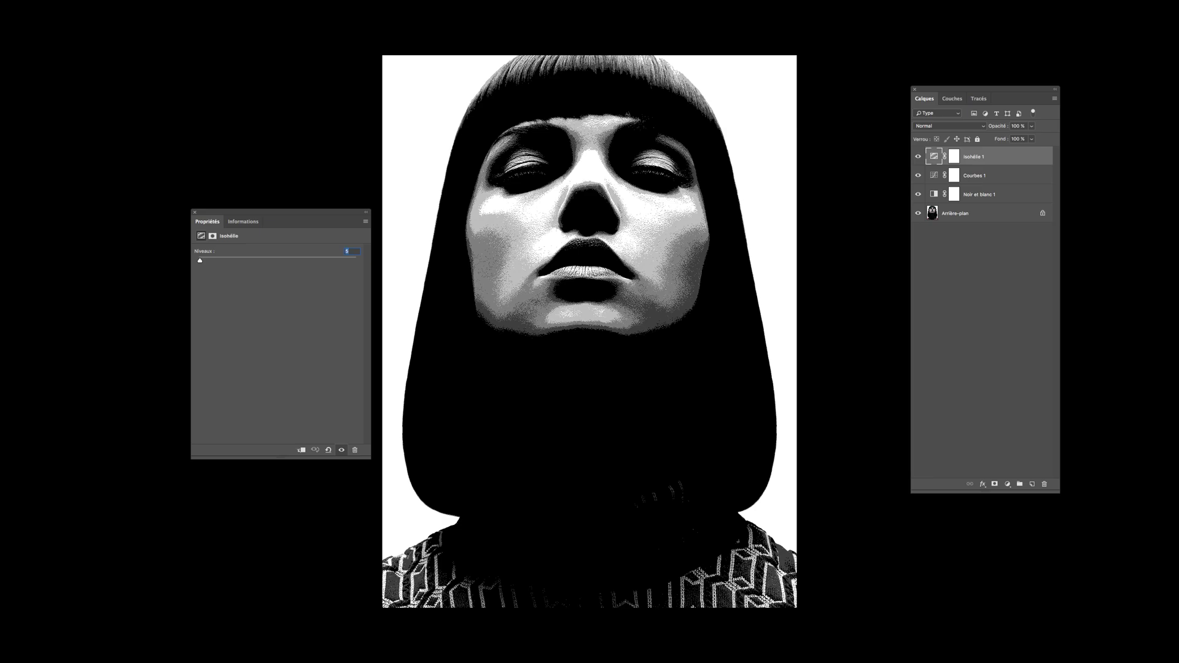
text(4)
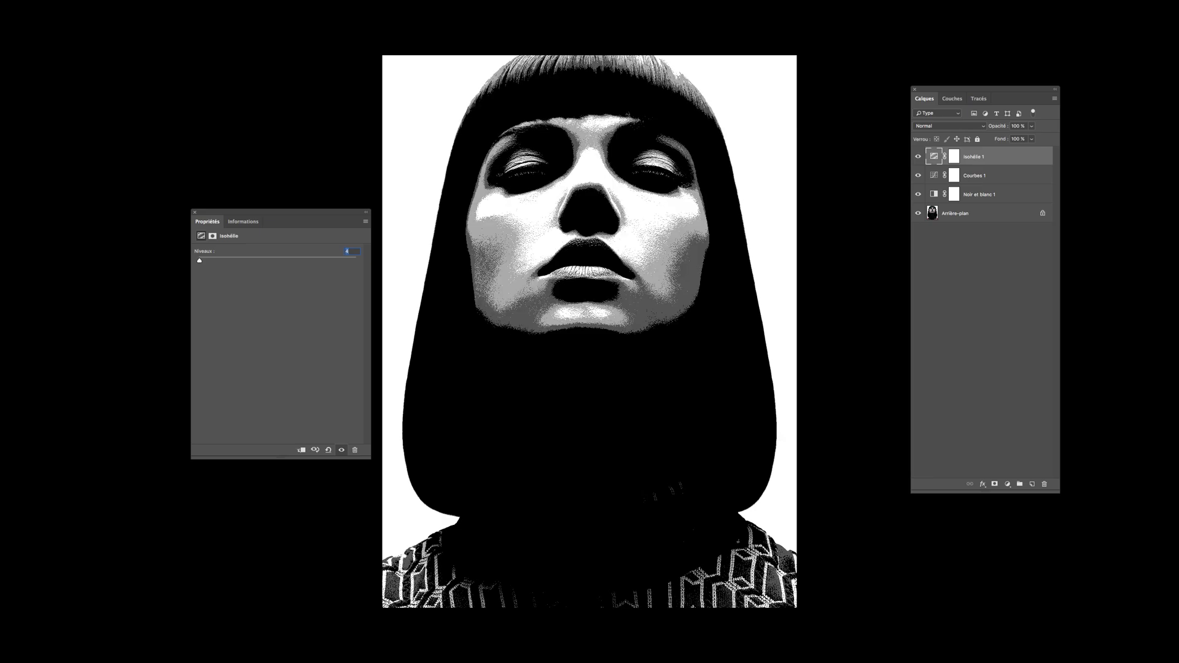
Step: Set the grey portrait's Isohélie 1 adjustment to 5 levels, and close Image Isohélie grise.psd without saving
text(5)
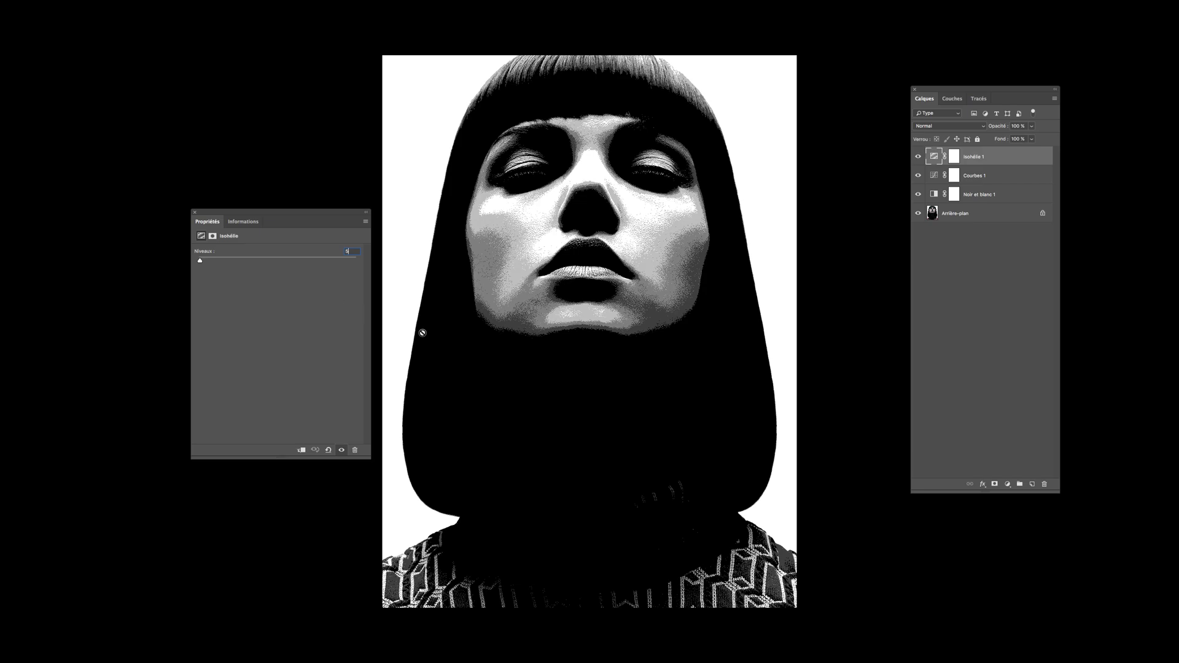
key(super+q)
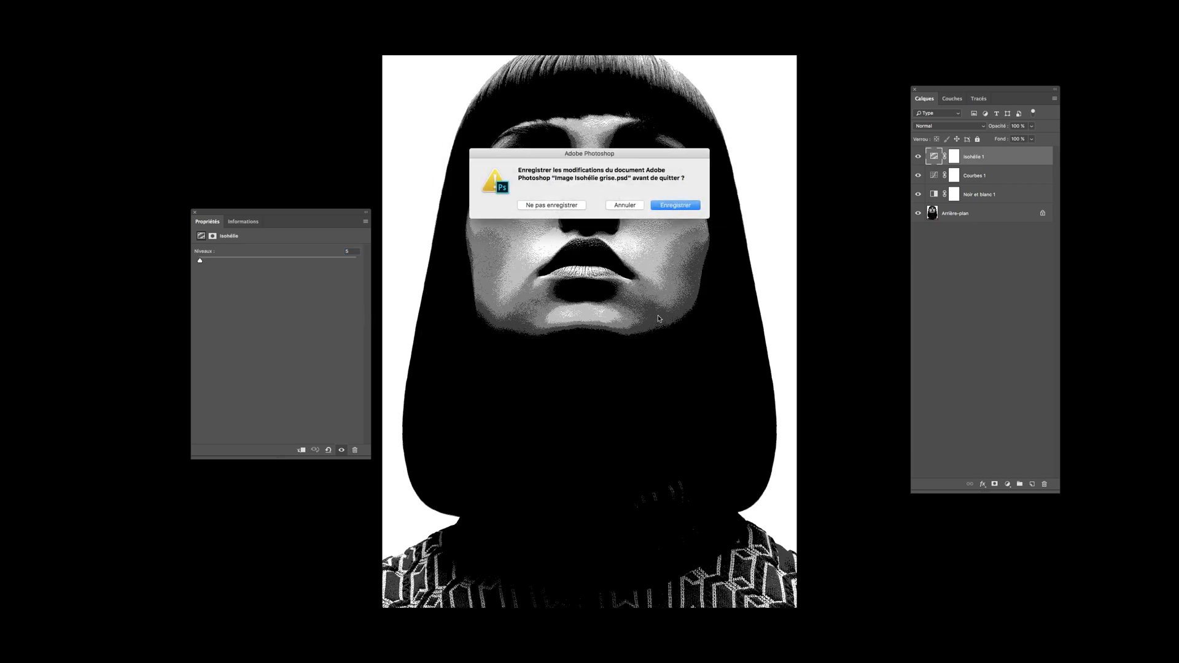
click(543, 206)
Step: Switch to Finder and open the 02_À la main - Exemples folder in Adobe Bridge
key(super+Tab)
click(121, 335)
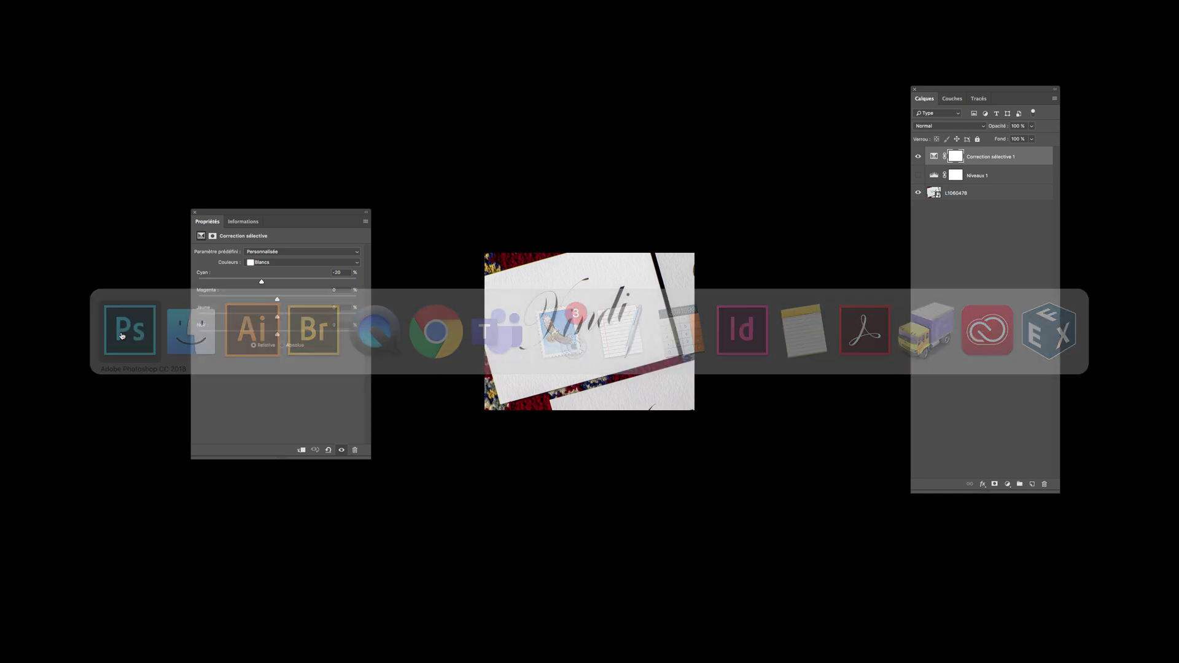
key(super+Tab)
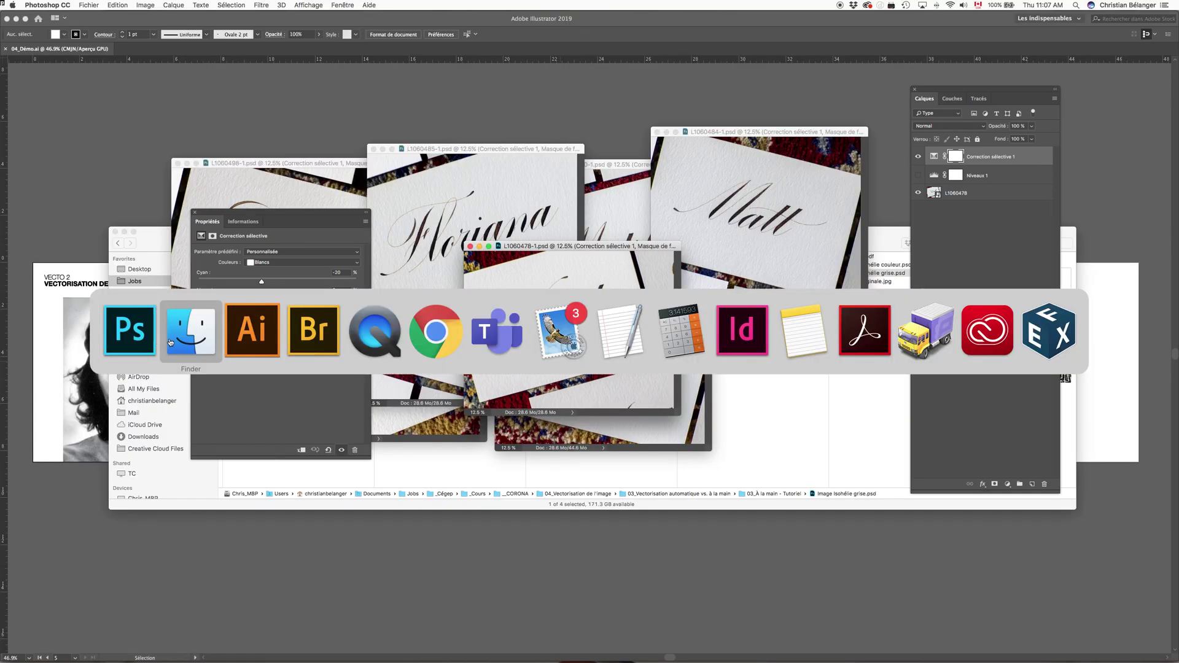
click(170, 342)
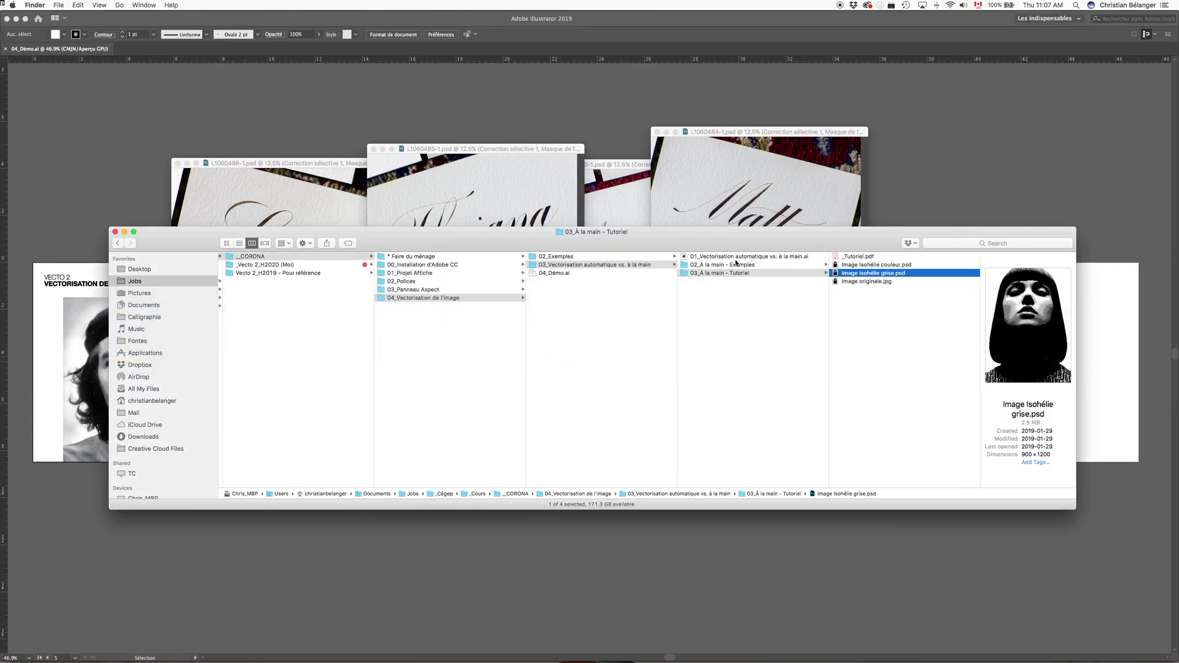
drag(708, 266, 823, 649)
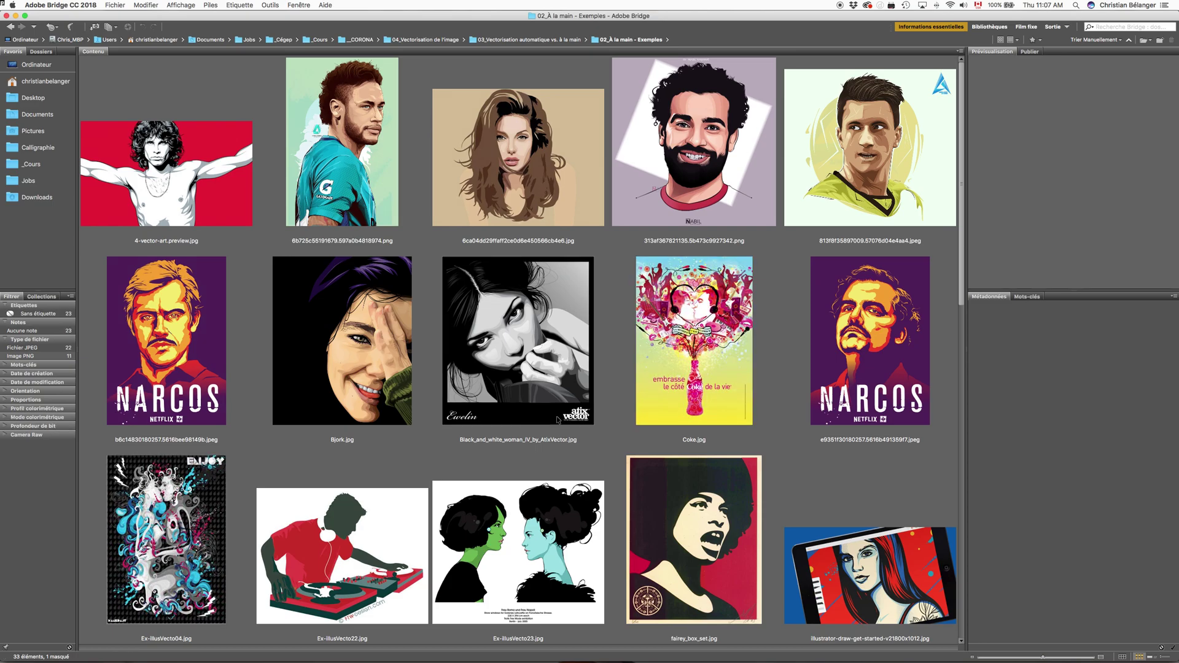
Step: Examine the vector portraits full screen from 4-vector-art.preview.jpg to Black_and_white_woman_IV_by_AtixVector.jpg, checking the shading detail up close
click(182, 173)
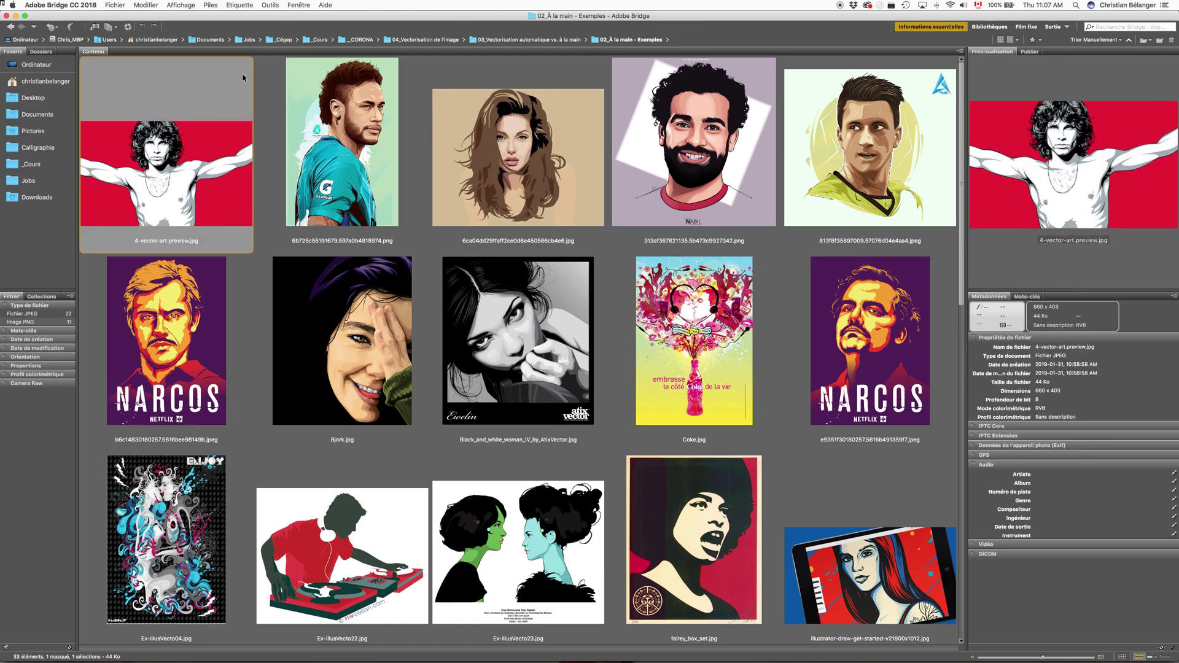
key(space)
scroll(244, 78, up, 2)
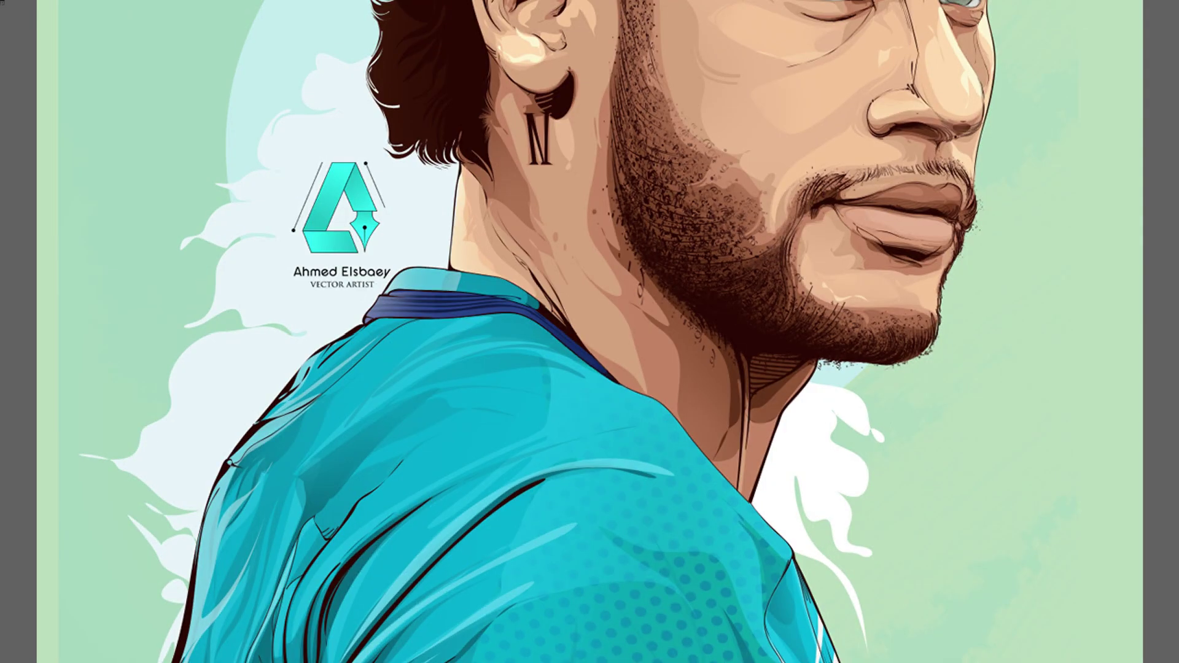
scroll(590, 331, down, 5)
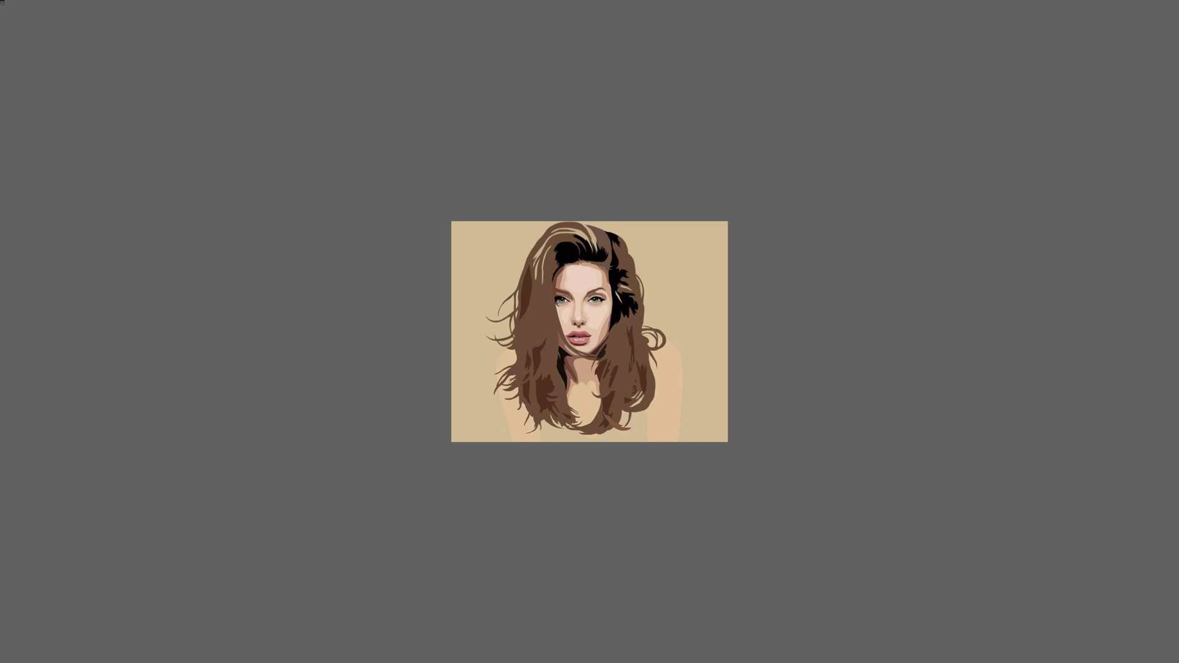
scroll(589, 332, up, 3)
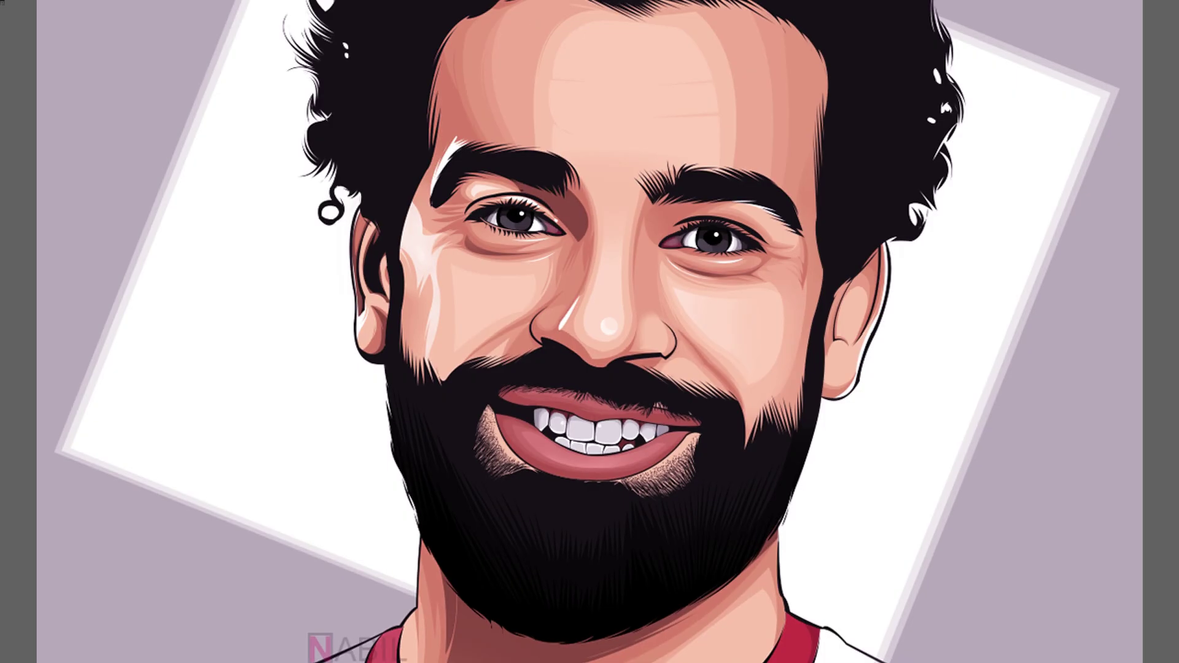
scroll(590, 331, down, 5)
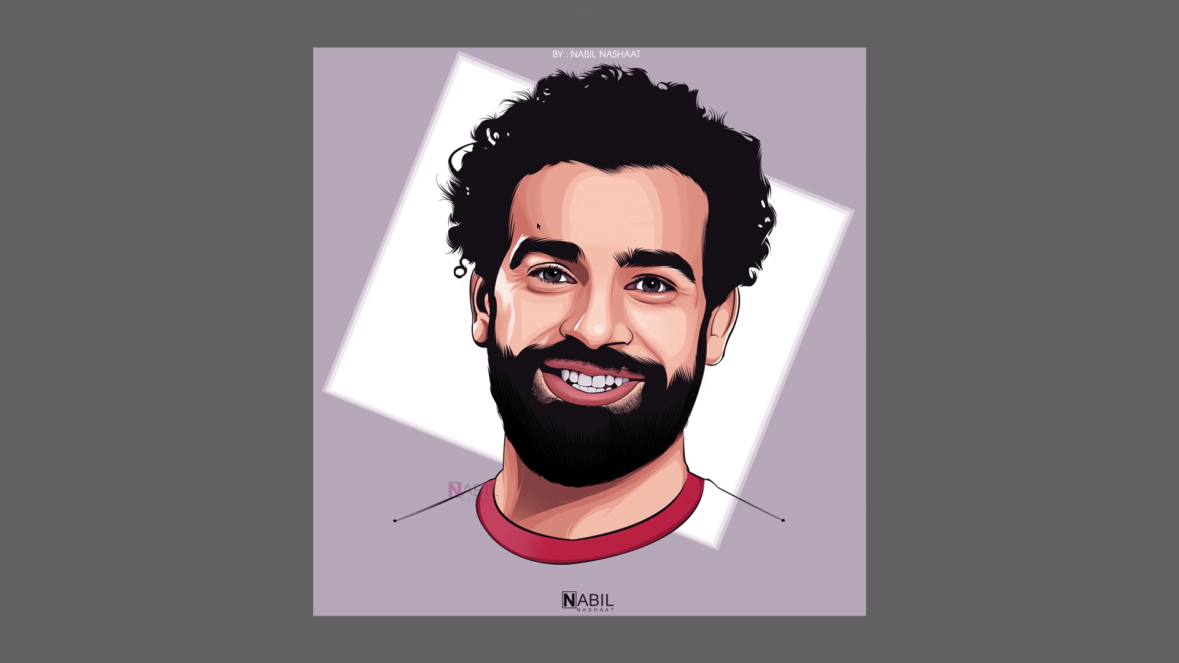
key(Right)
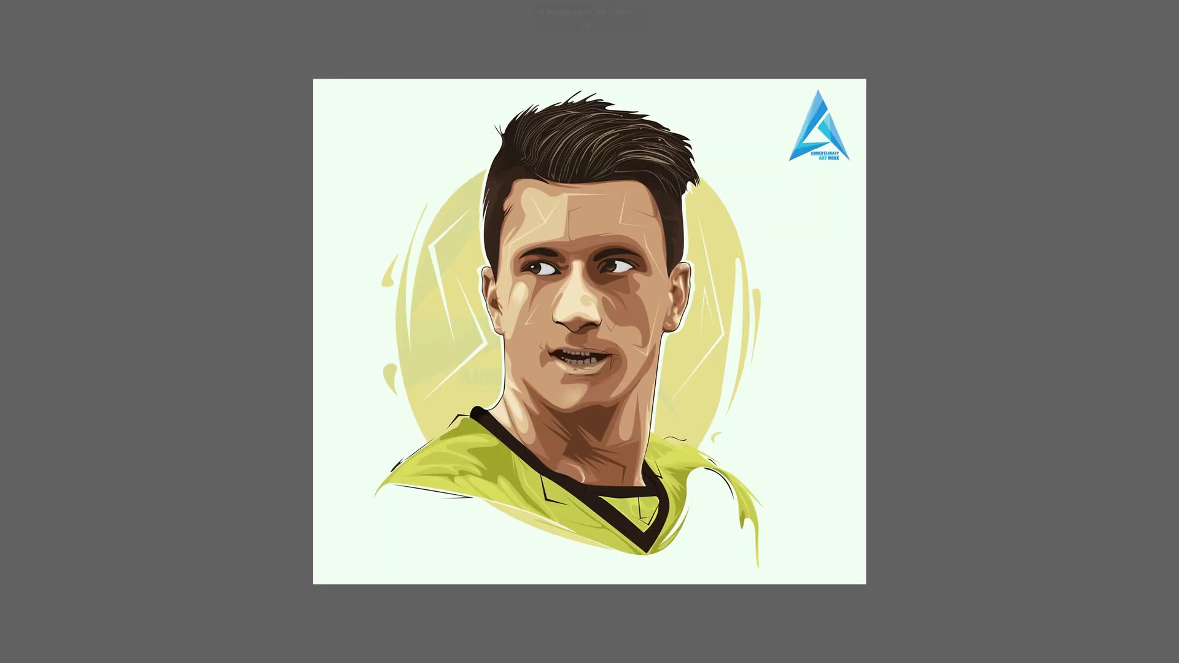
key(Right)
key(Right)
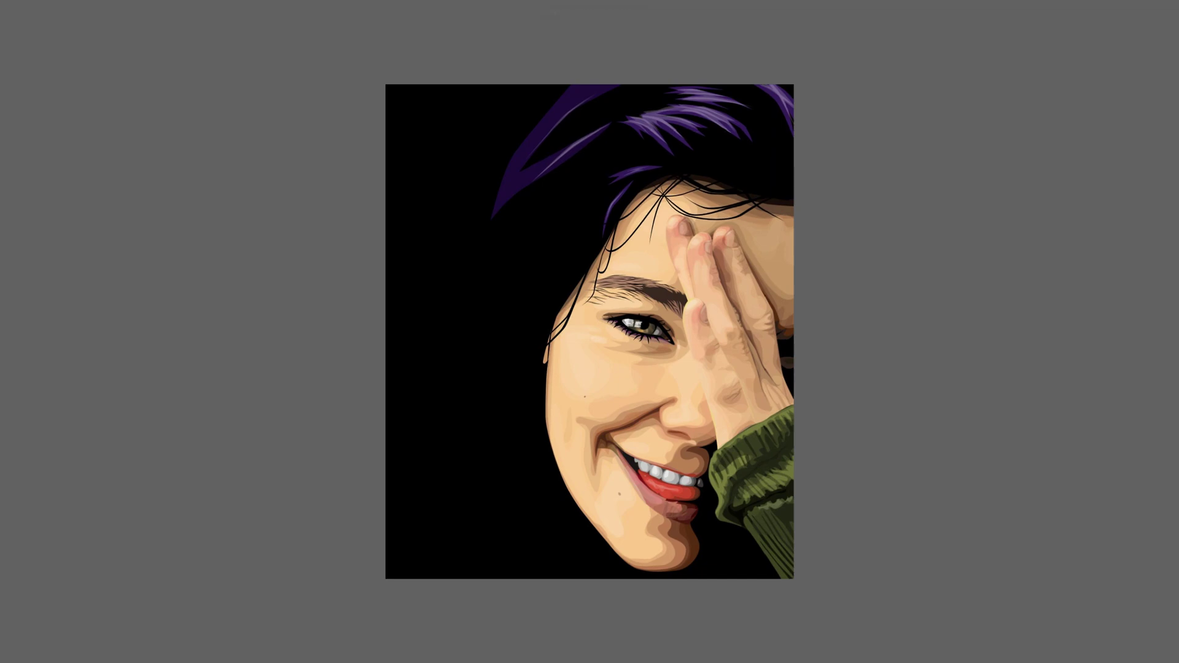
key(Right)
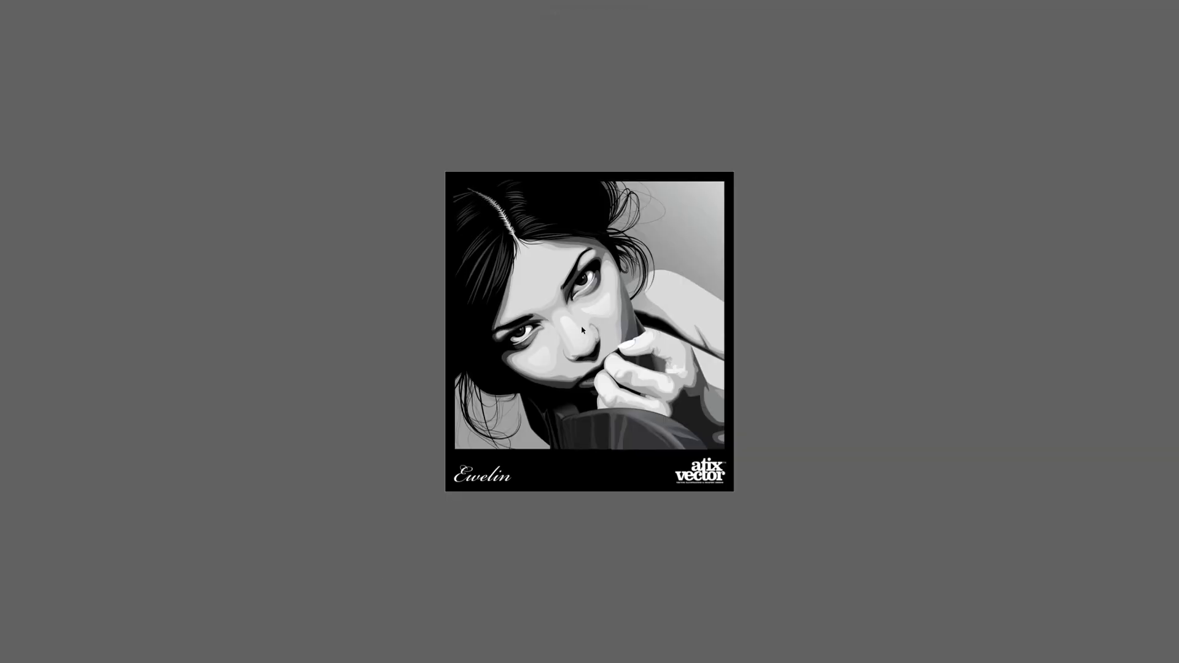
key(space)
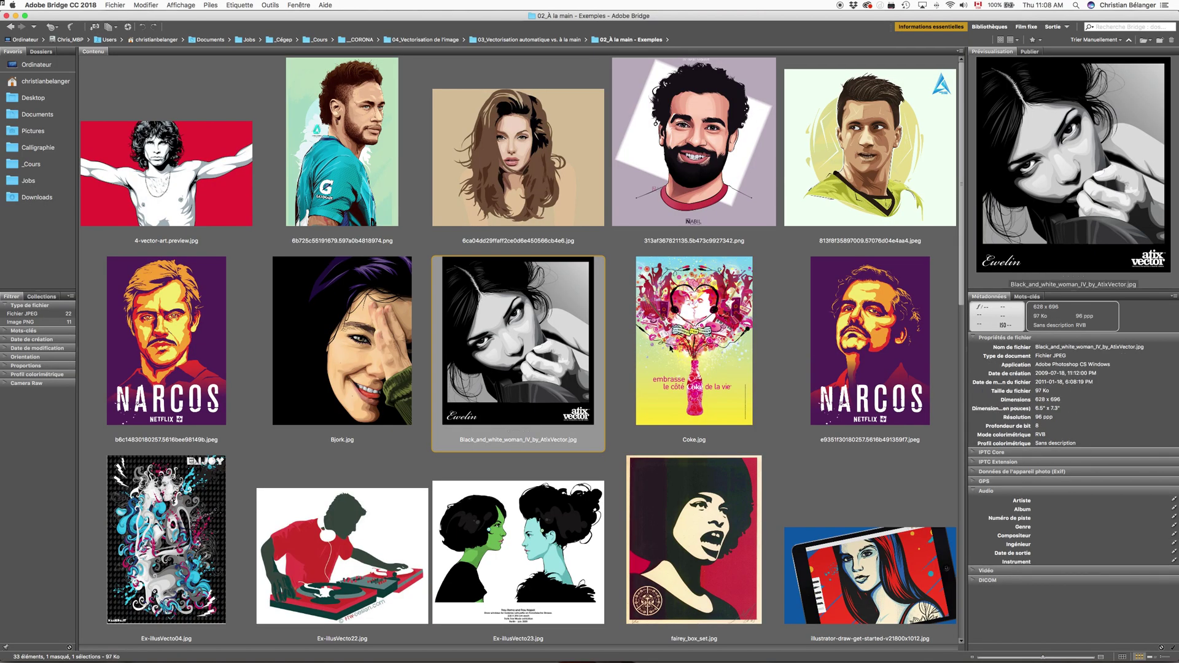
Step: Hide Bridge, locate 04_Démo.ai in Finder, switch to it in Illustrator, and move the swatches clear of the layers
key(super+h)
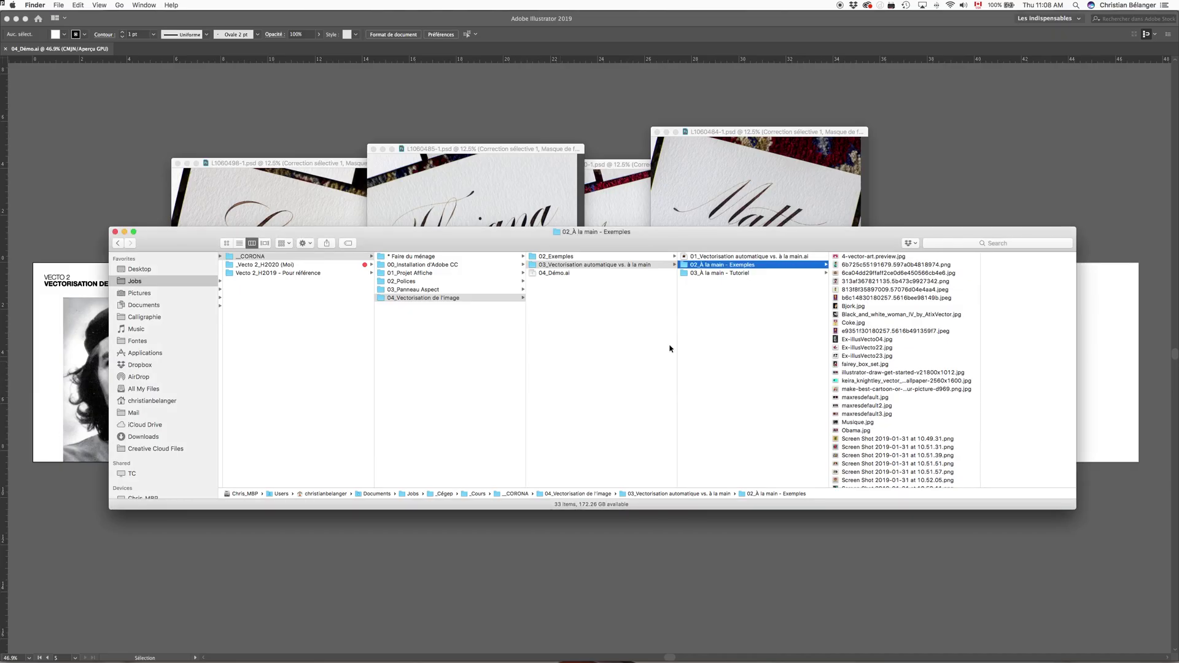
click(584, 273)
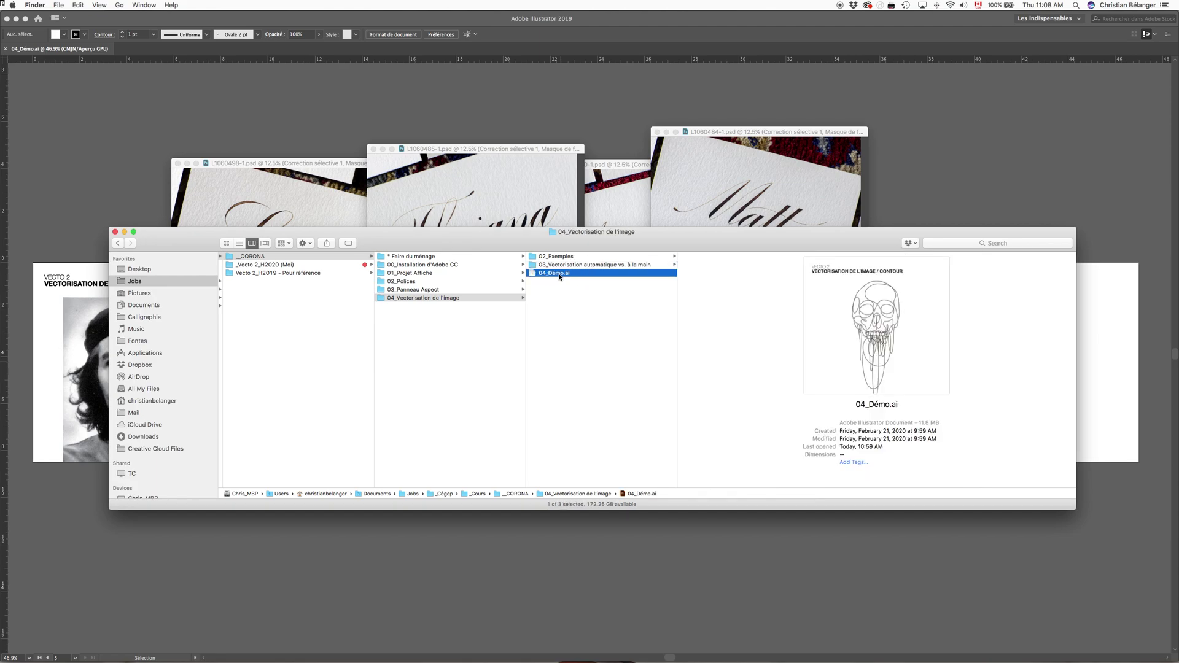
key(super+Tab)
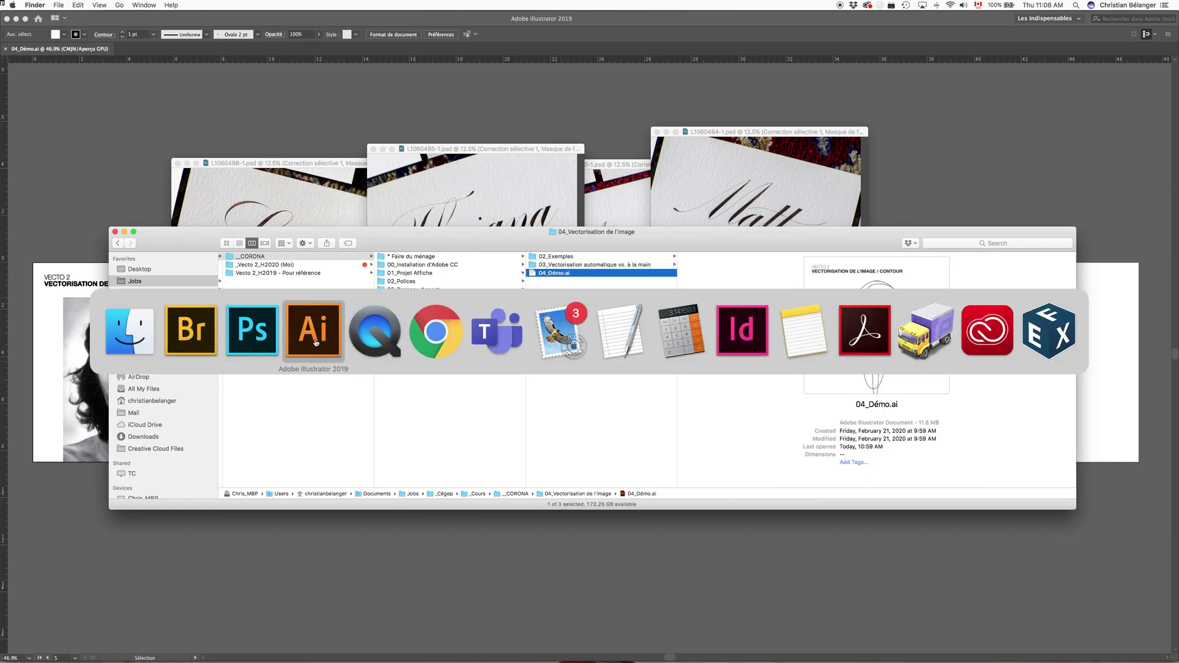
click(315, 342)
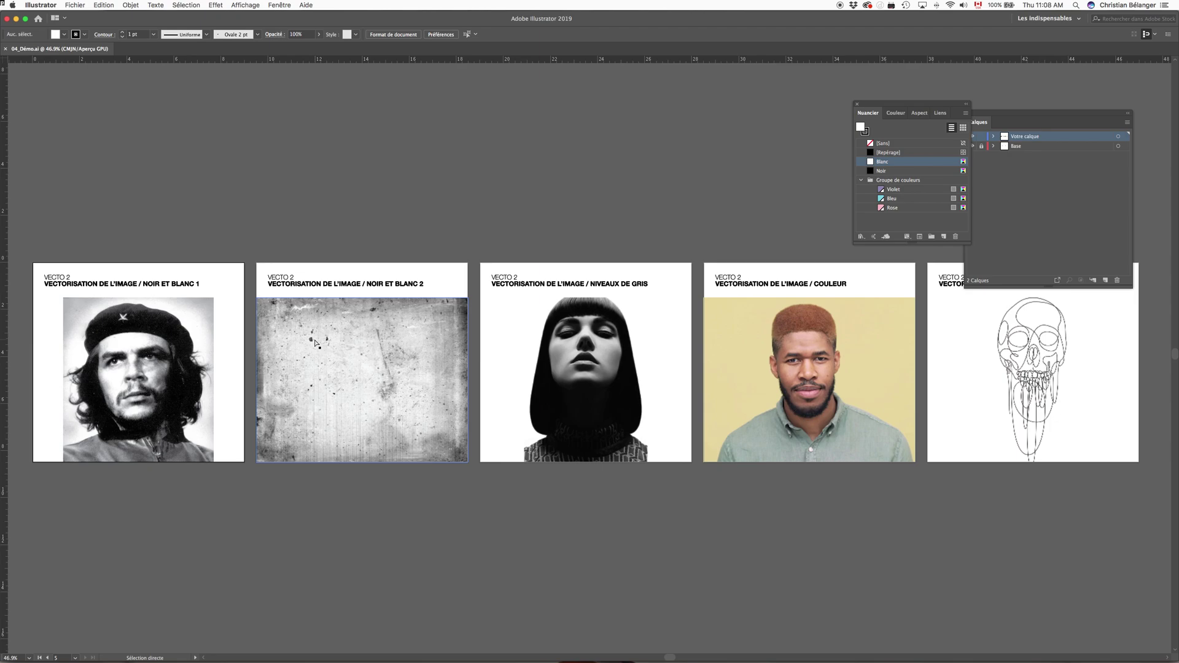
drag(872, 103, 846, 98)
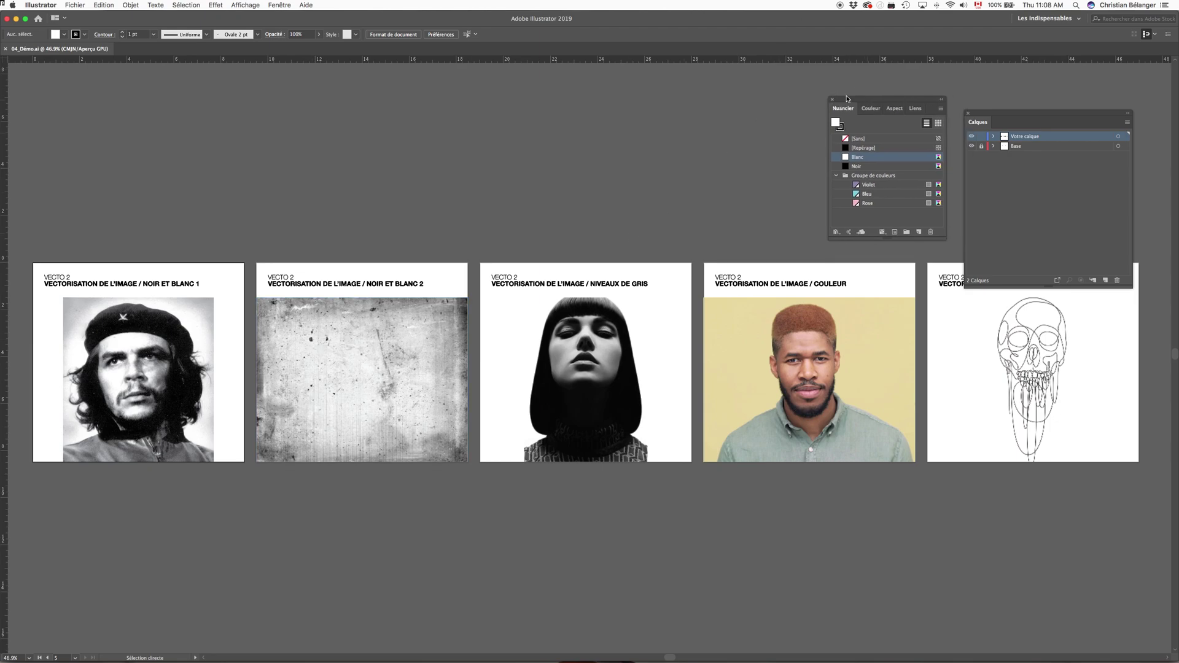
Step: Vectorise the beret portrait on the Noir et blanc 1 artboard with the default Image Trace (Vectorisation de l'image)
click(188, 359)
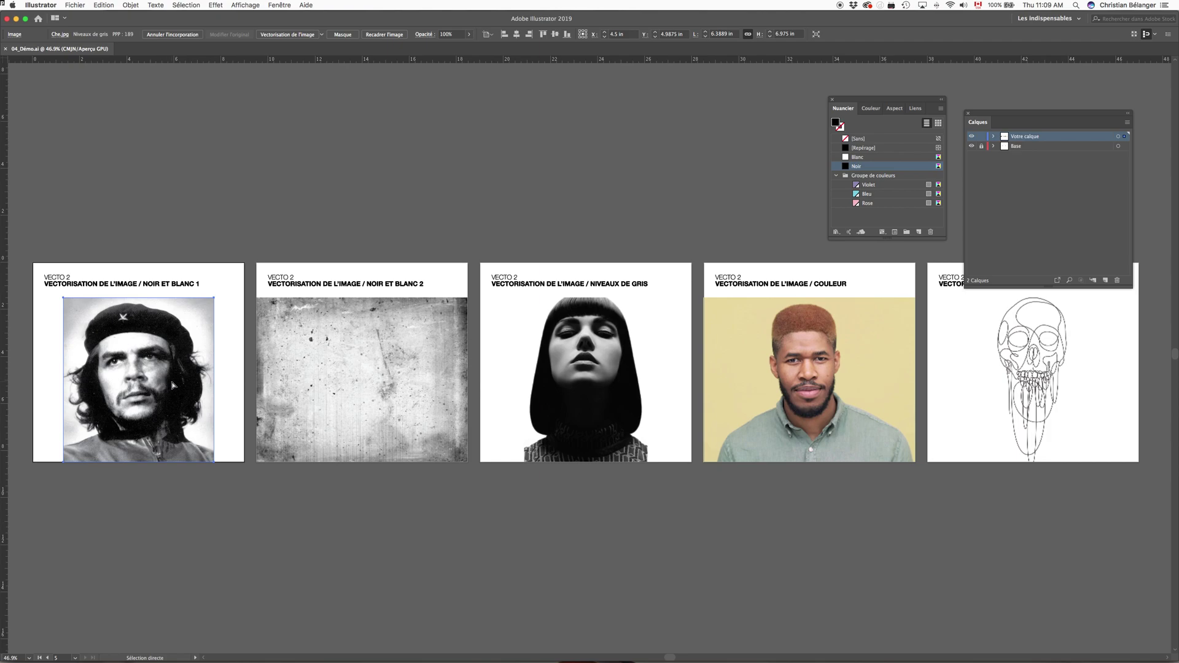
key(z)
drag(23, 243, 260, 518)
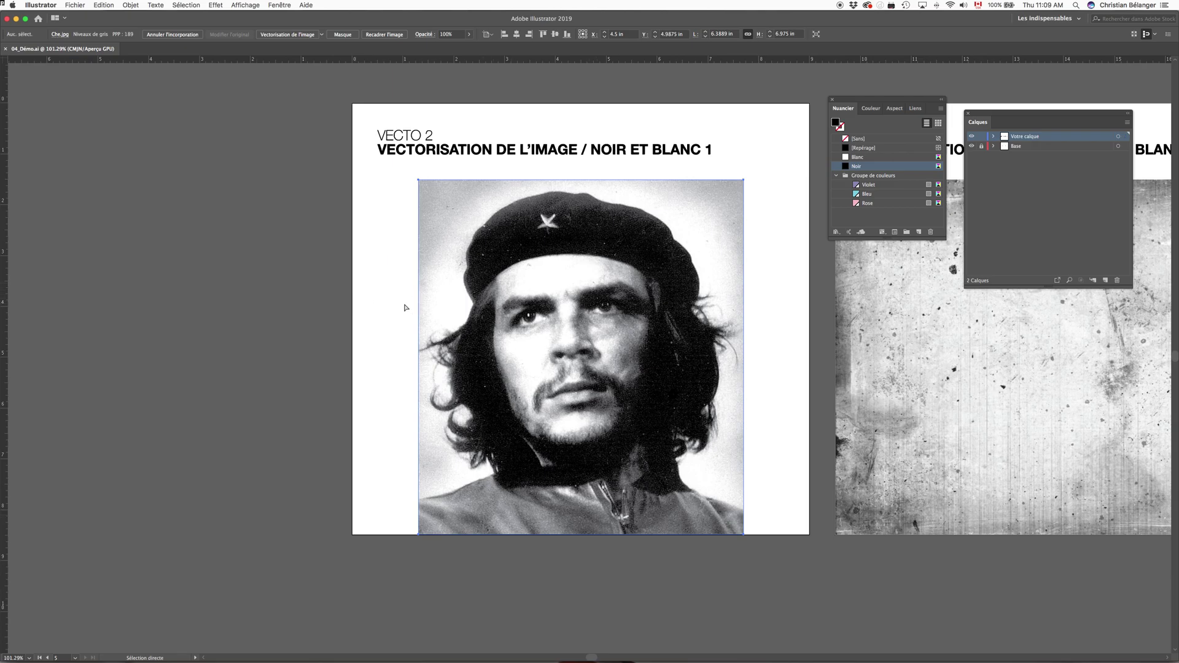
key(space)
drag(714, 283, 680, 296)
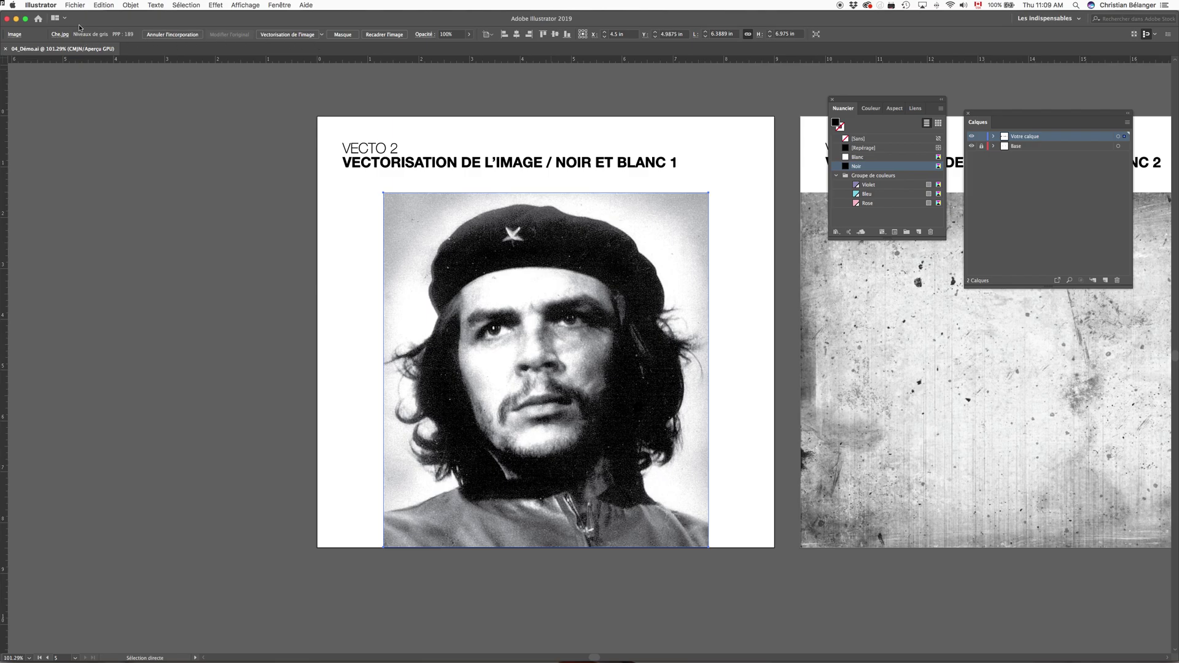
click(286, 35)
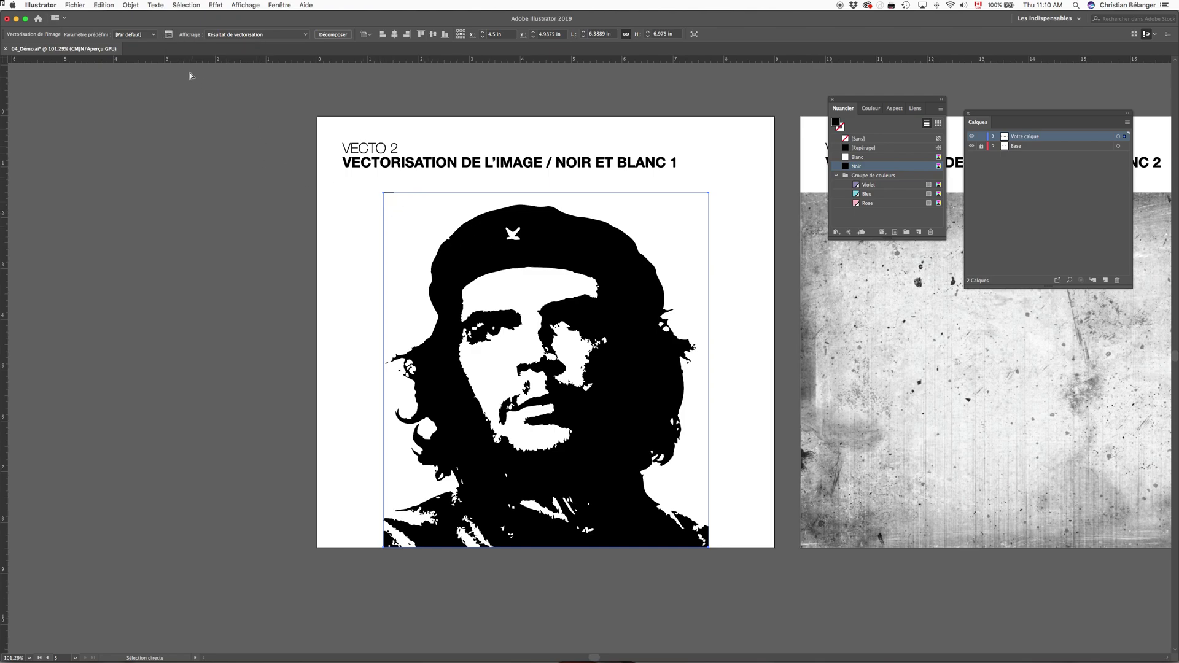
Step: Show the portrait's Image Trace settings beside it with the advanced options expanded, and review the available tracing presets
click(168, 36)
mouse_move(558, 90)
mouse_down()
mouse_move(308, 131)
mouse_move(235, 193)
mouse_up()
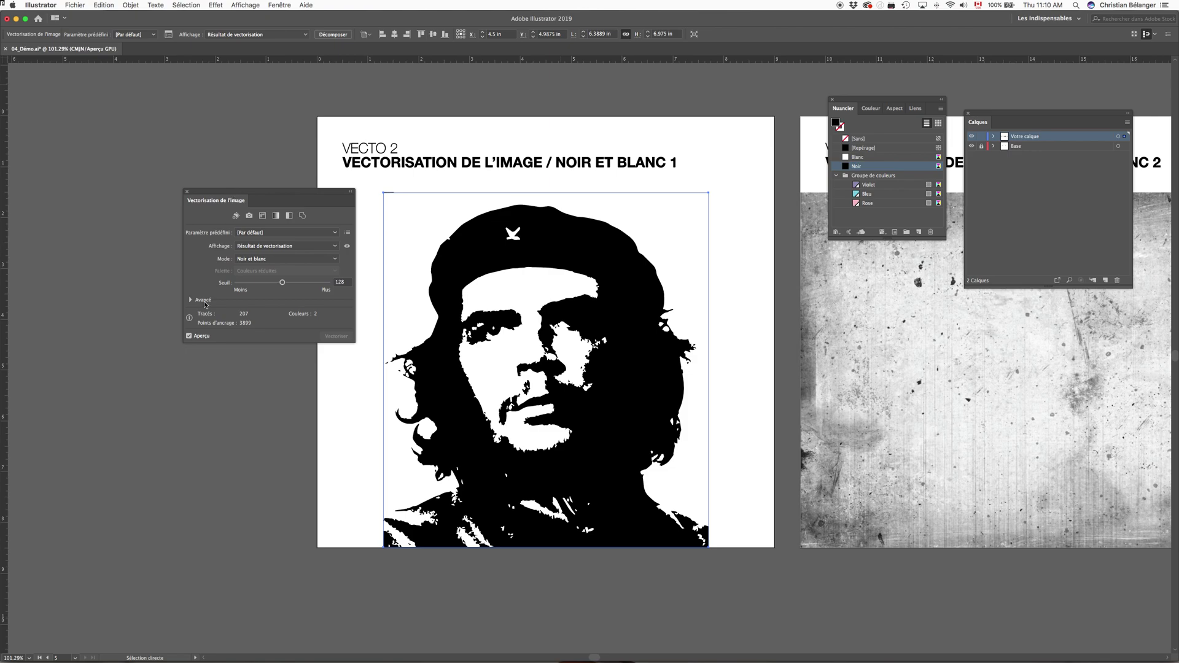
click(191, 300)
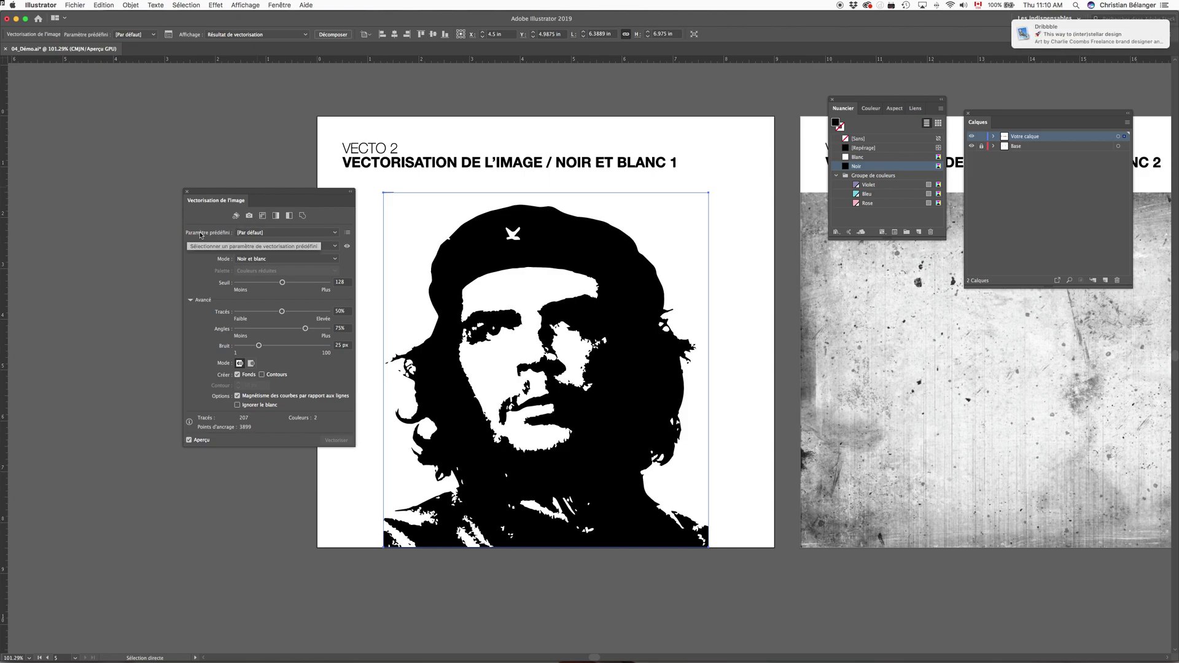
click(296, 233)
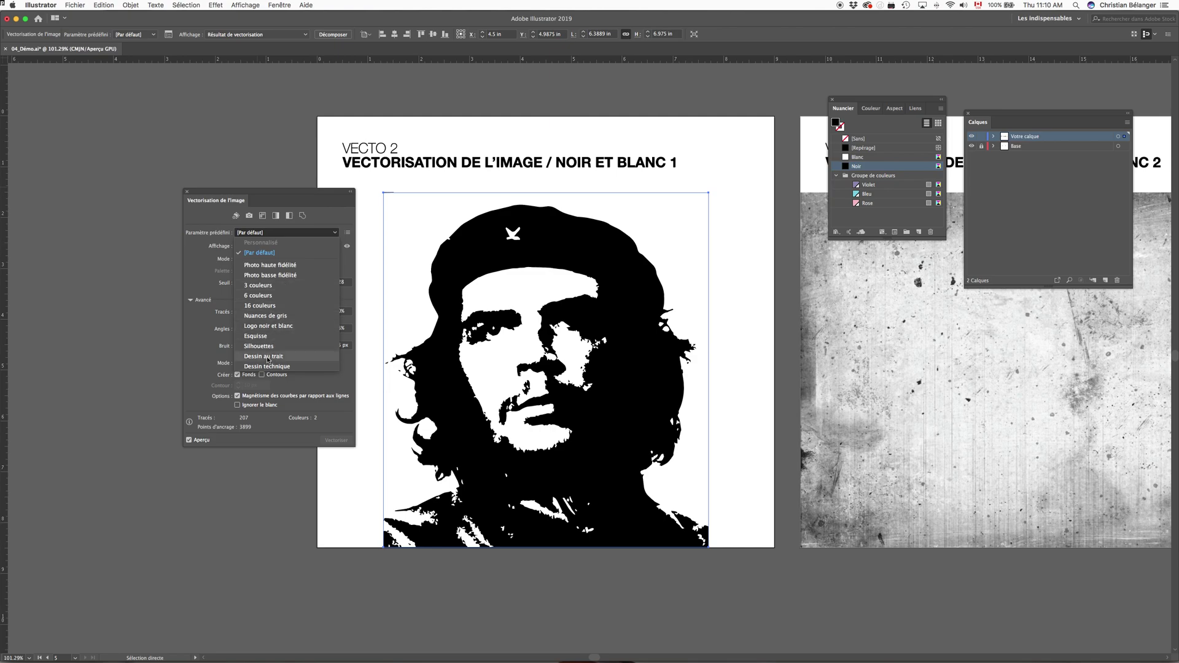
click(252, 191)
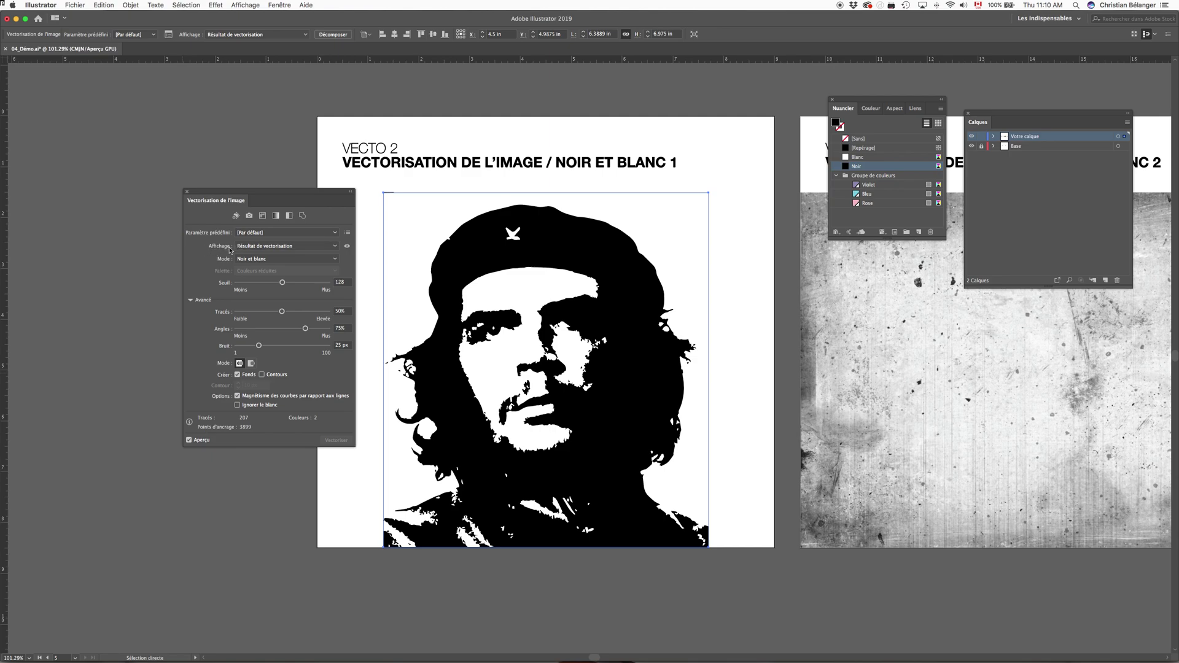
Step: Compare the traced portrait with its source image twice, returning to the tracing result
click(347, 248)
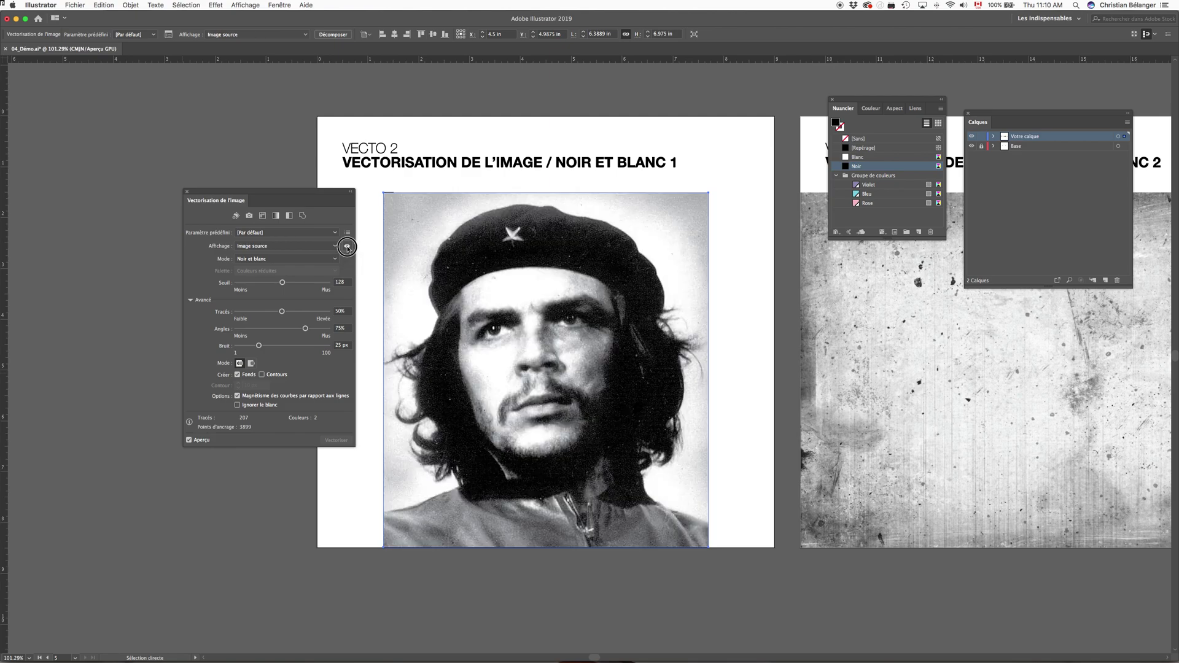
drag(346, 248, 347, 249)
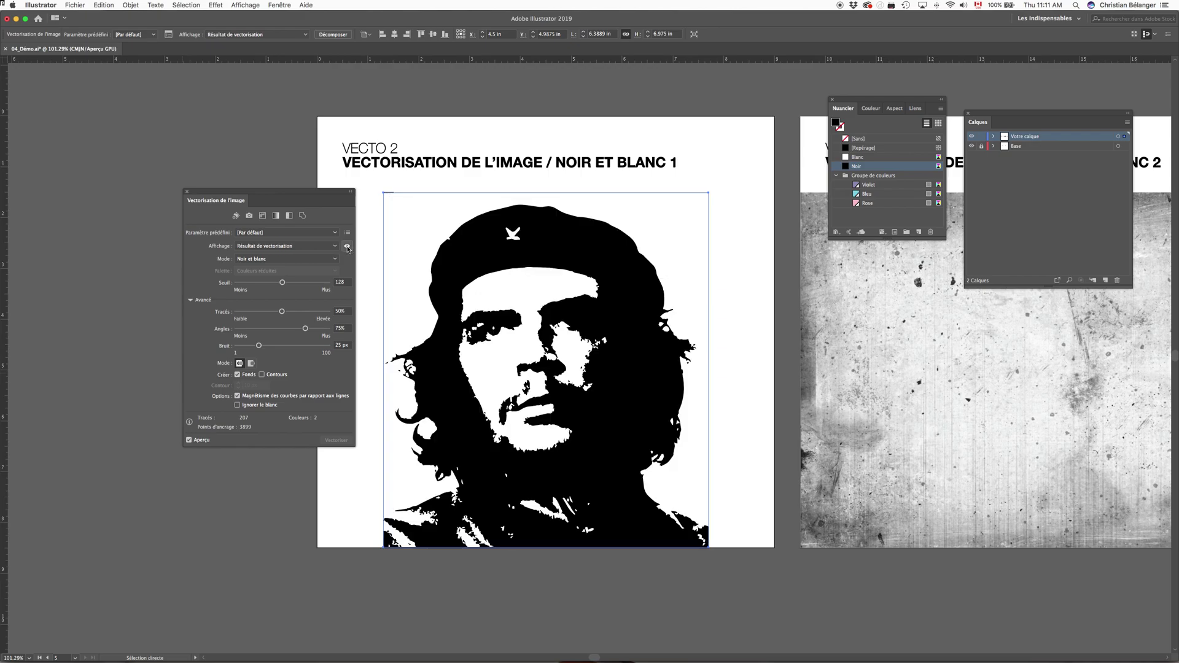
click(347, 248)
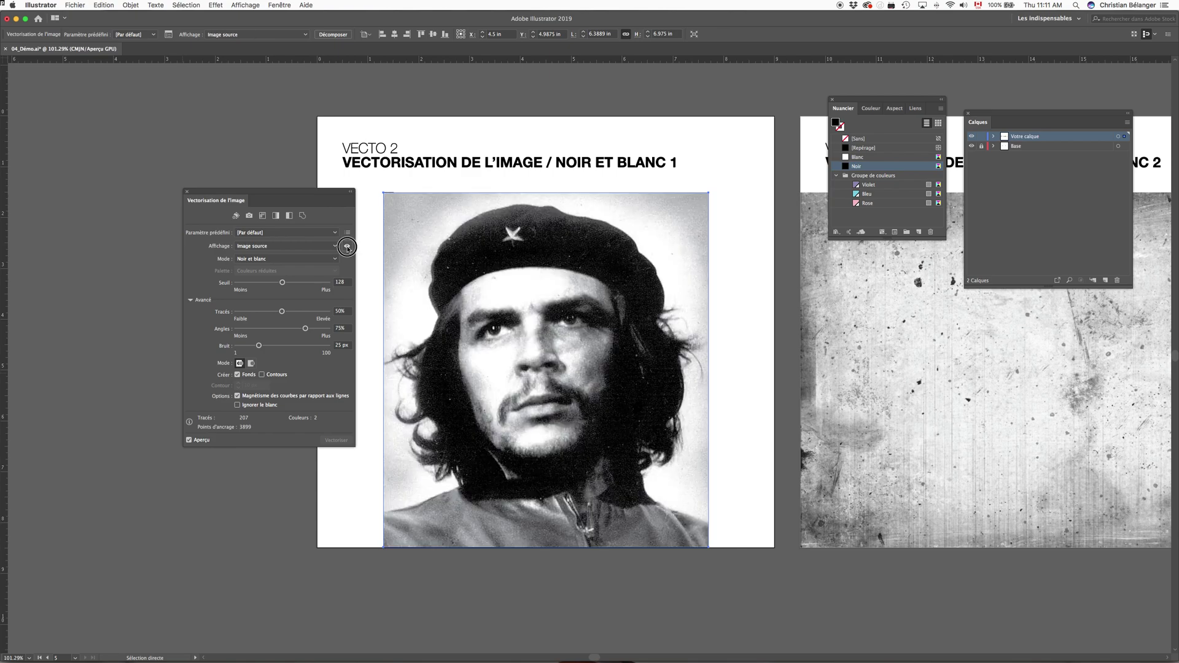
drag(347, 249, 347, 249)
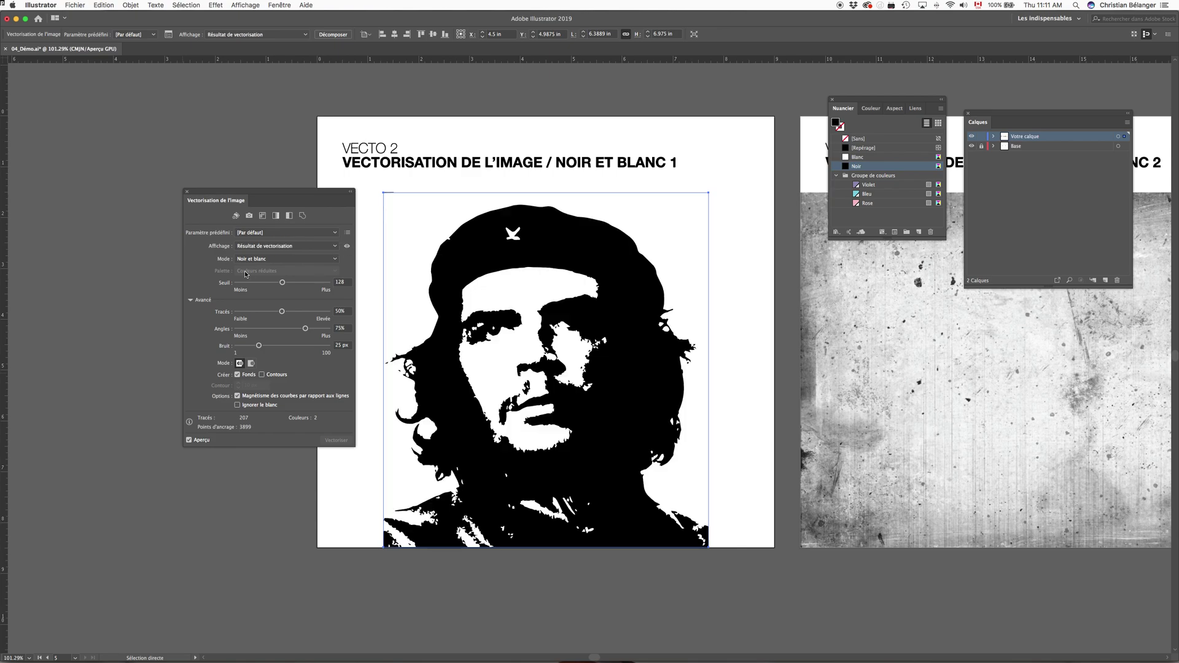
Step: Try the Niveaux de gris mode on the portrait's tracing and return it to Noir et blanc
click(304, 261)
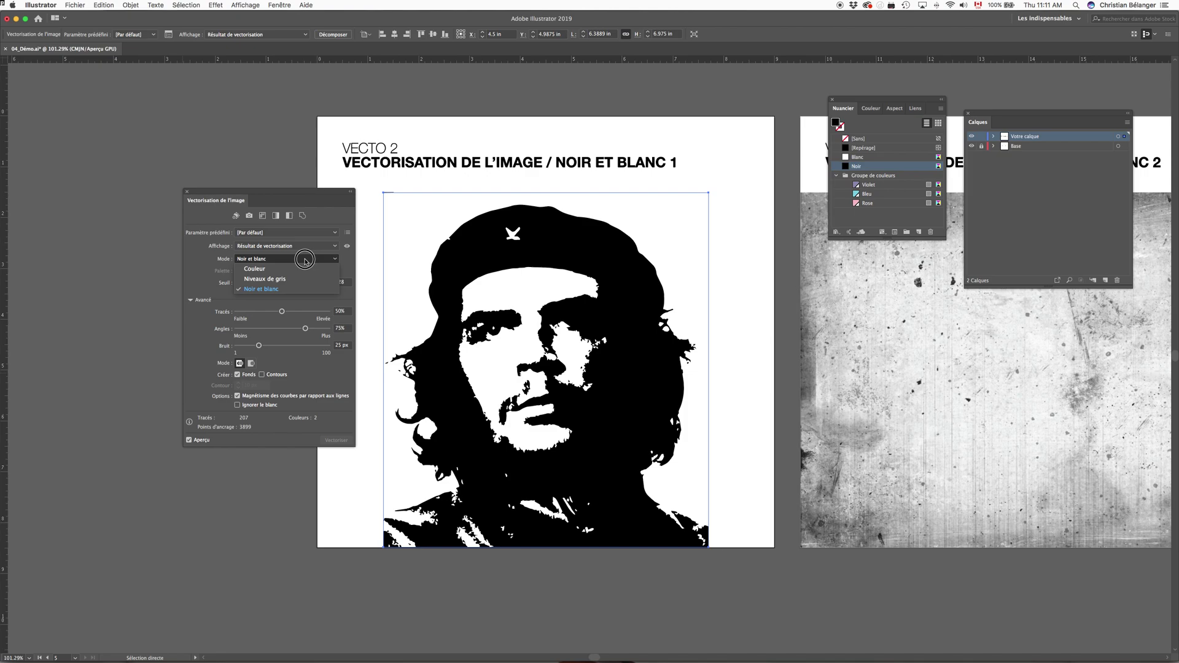
click(262, 279)
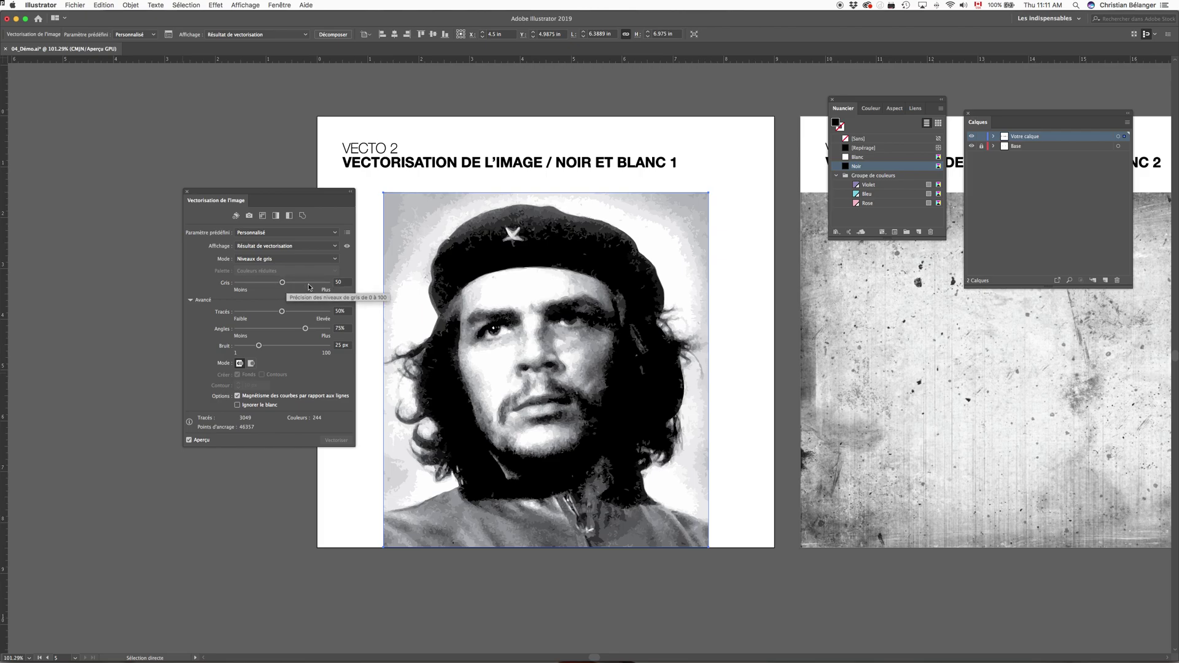
click(272, 260)
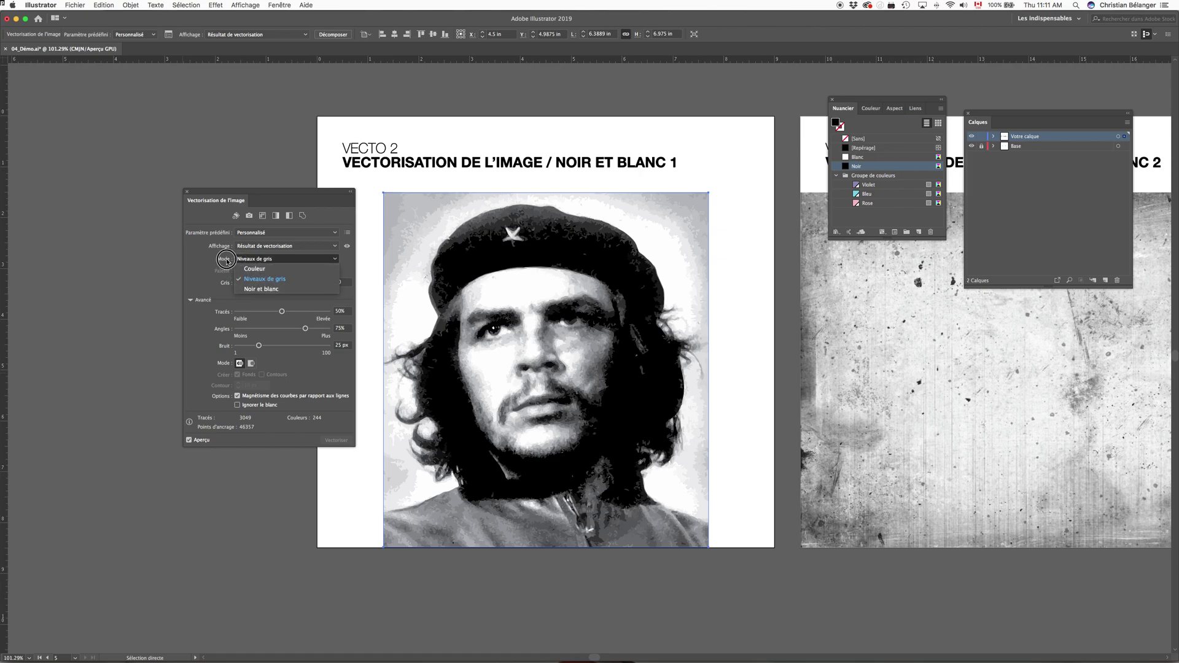
click(261, 290)
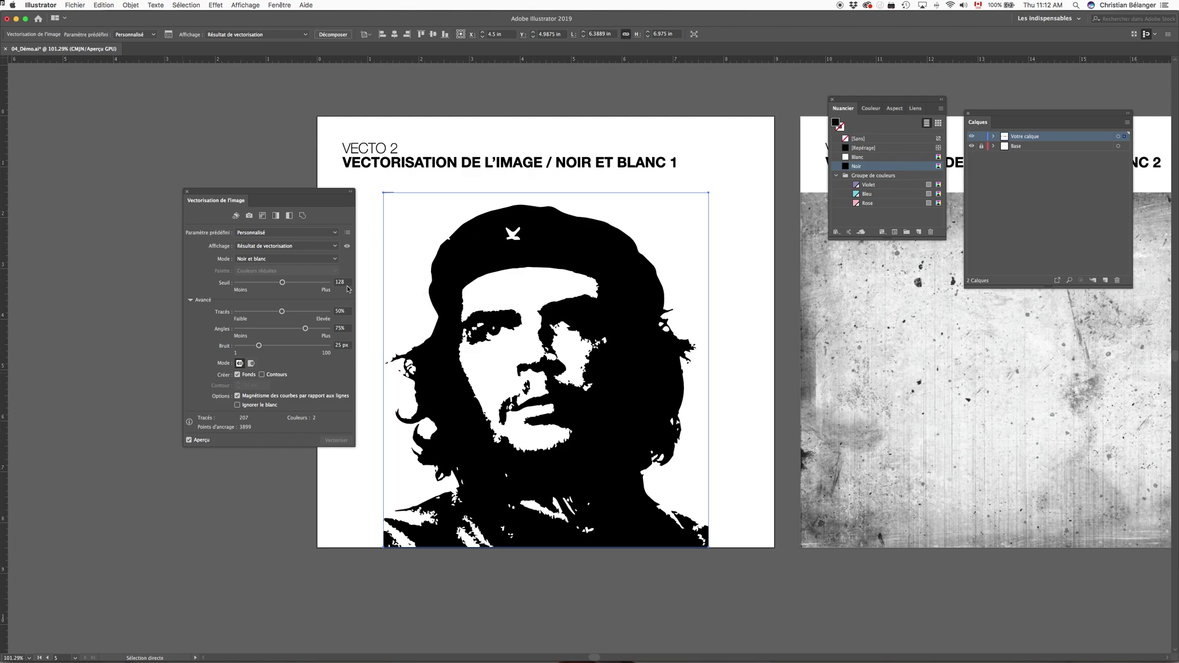
Step: Try tracing thresholds (Seuil) of 60, 54 and 214 on the portrait, and restore the threshold to 128
drag(283, 284, 258, 284)
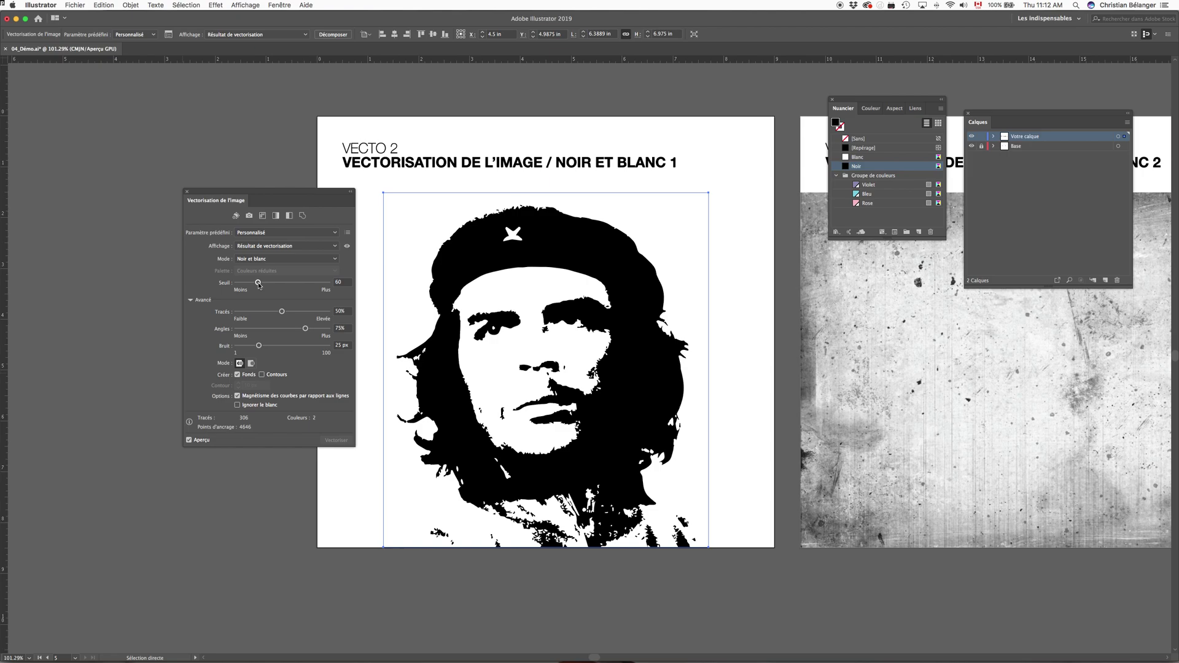
drag(257, 284, 283, 283)
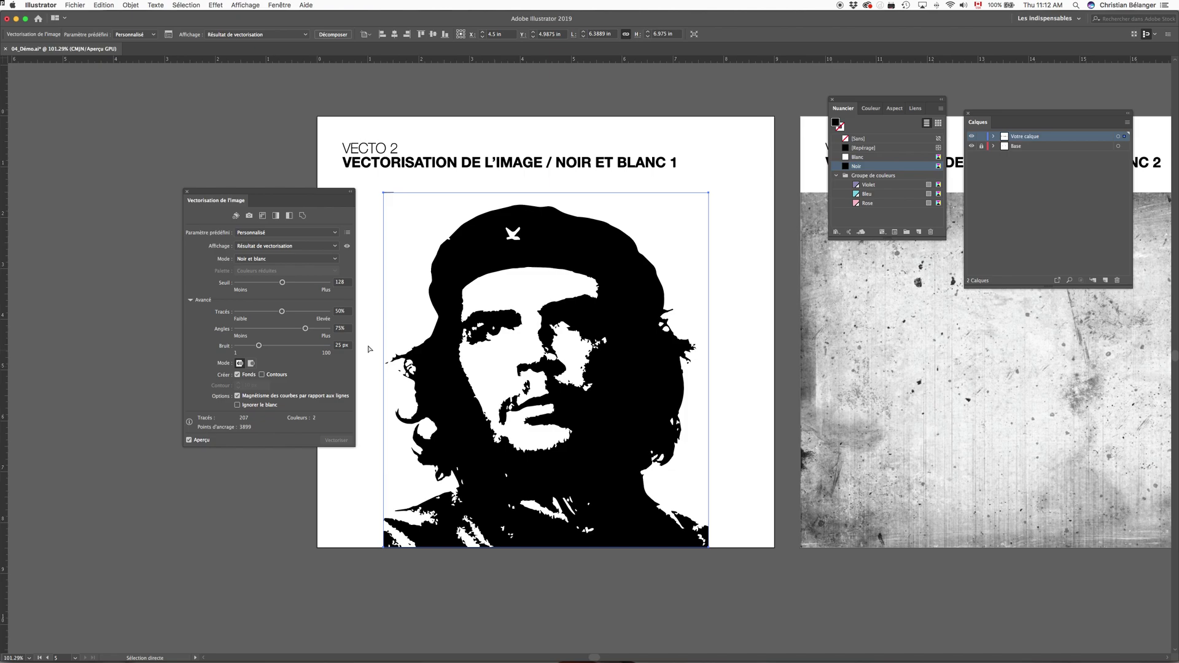
drag(283, 284, 257, 287)
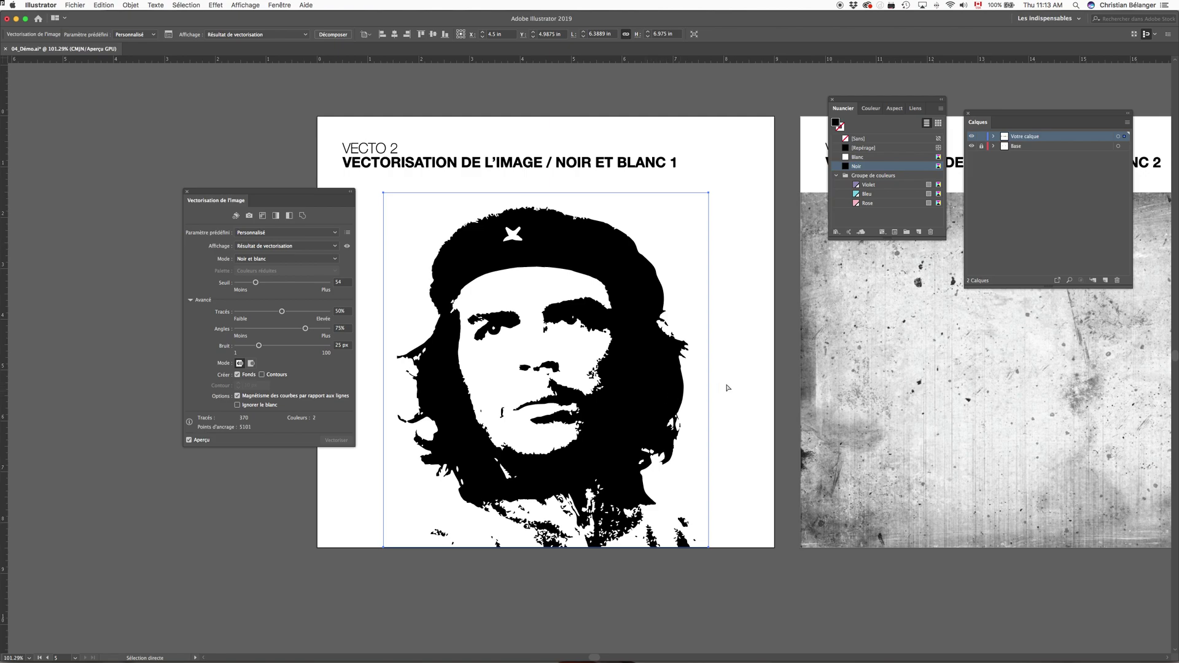
drag(256, 283, 313, 288)
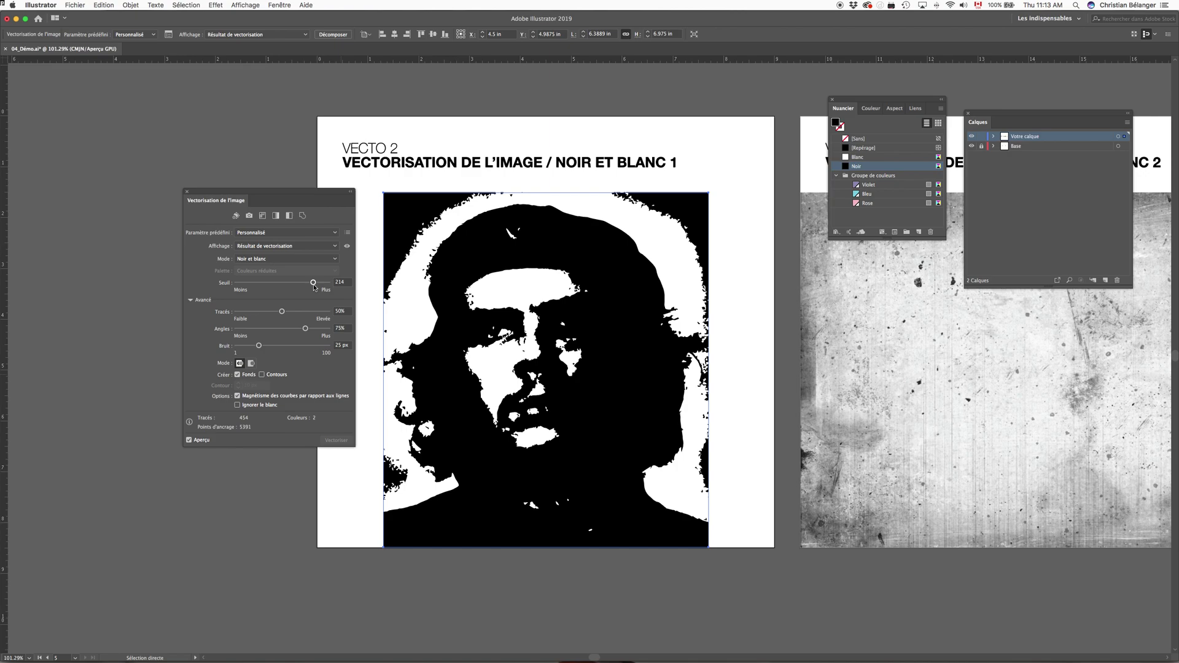
drag(313, 283, 283, 284)
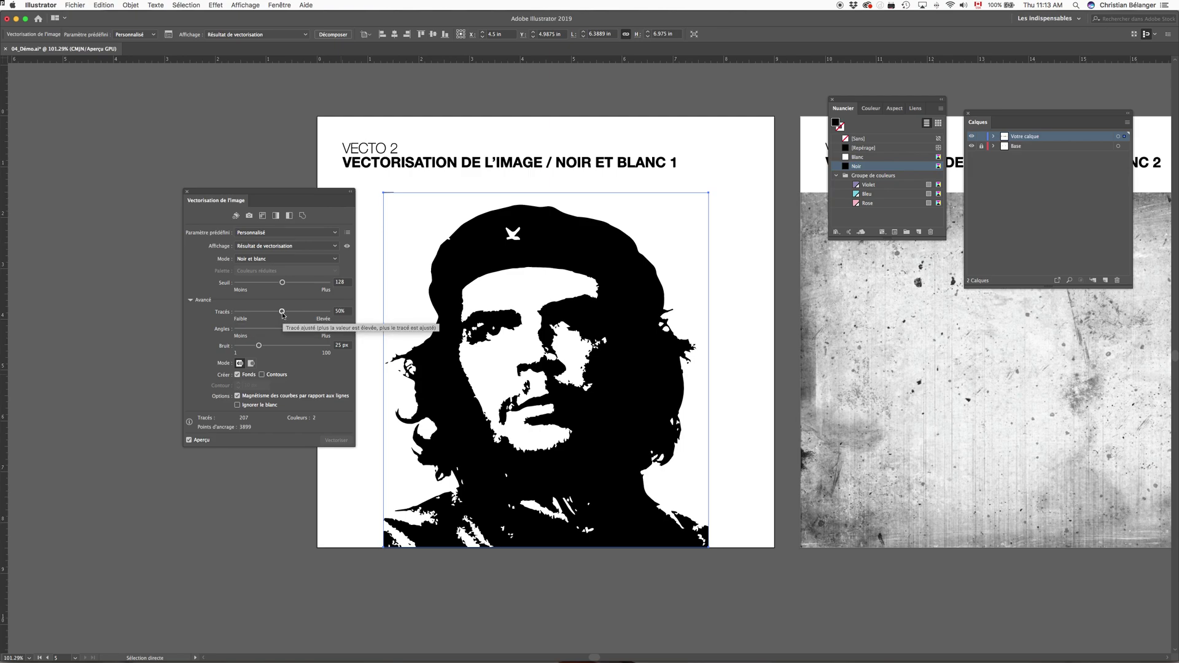
Step: Compare the tracing's path fit (Tracés) at 100% and 1%, twice each, ending at 1%
drag(284, 315, 341, 315)
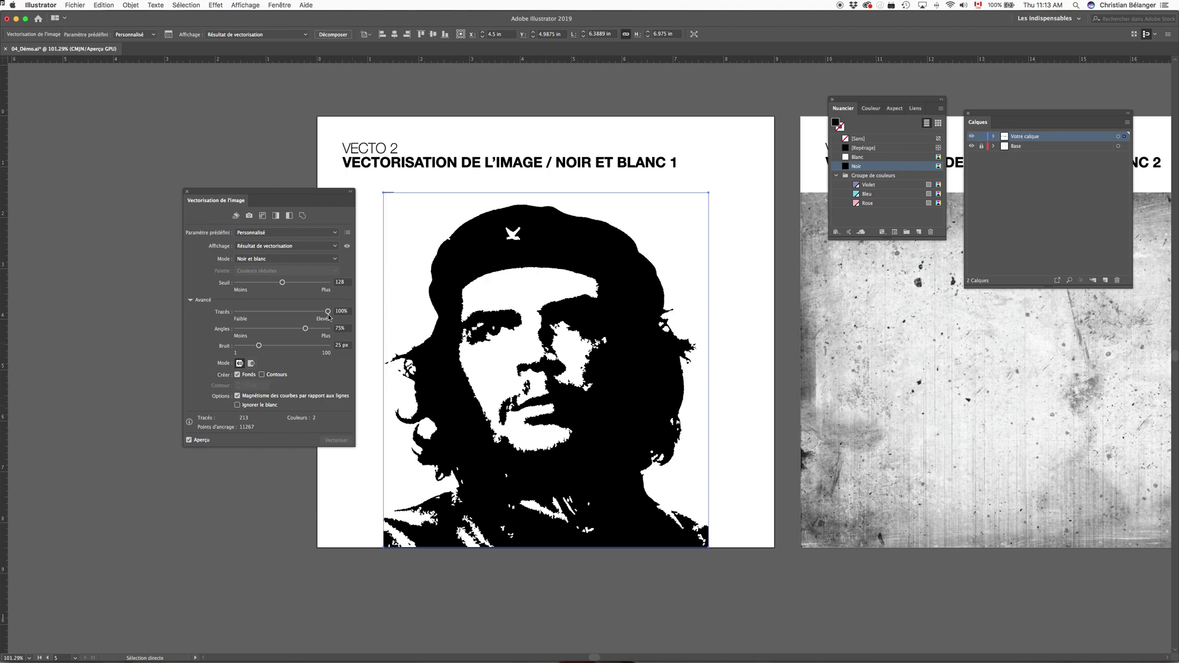
drag(328, 312, 205, 315)
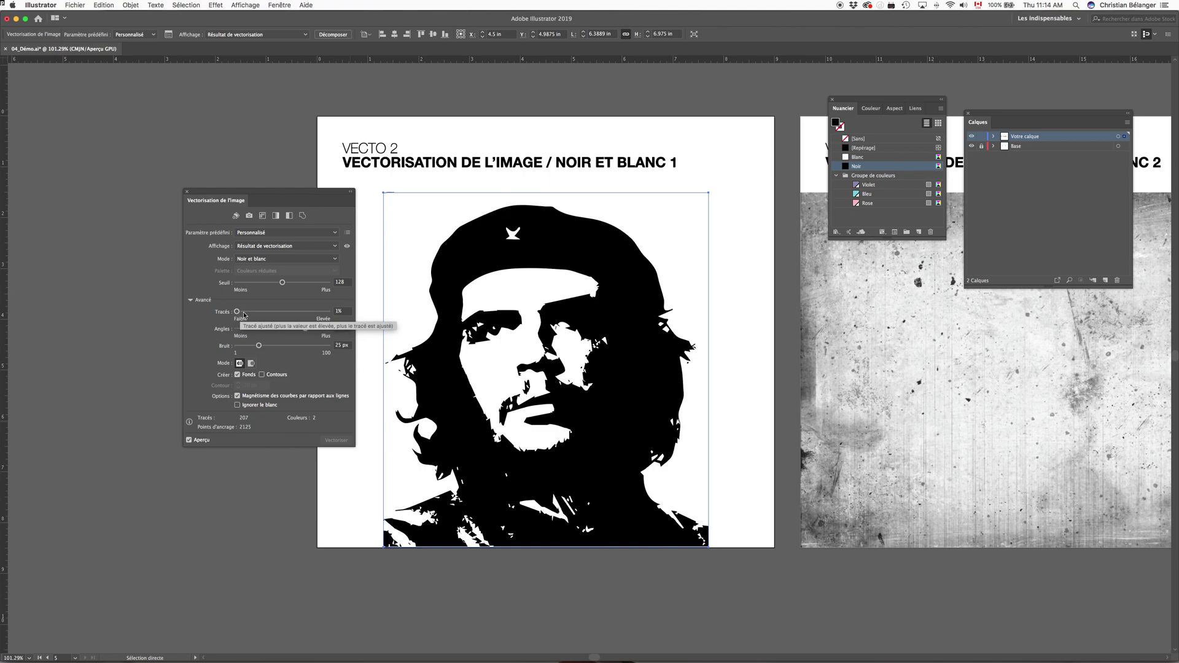
drag(242, 313, 338, 312)
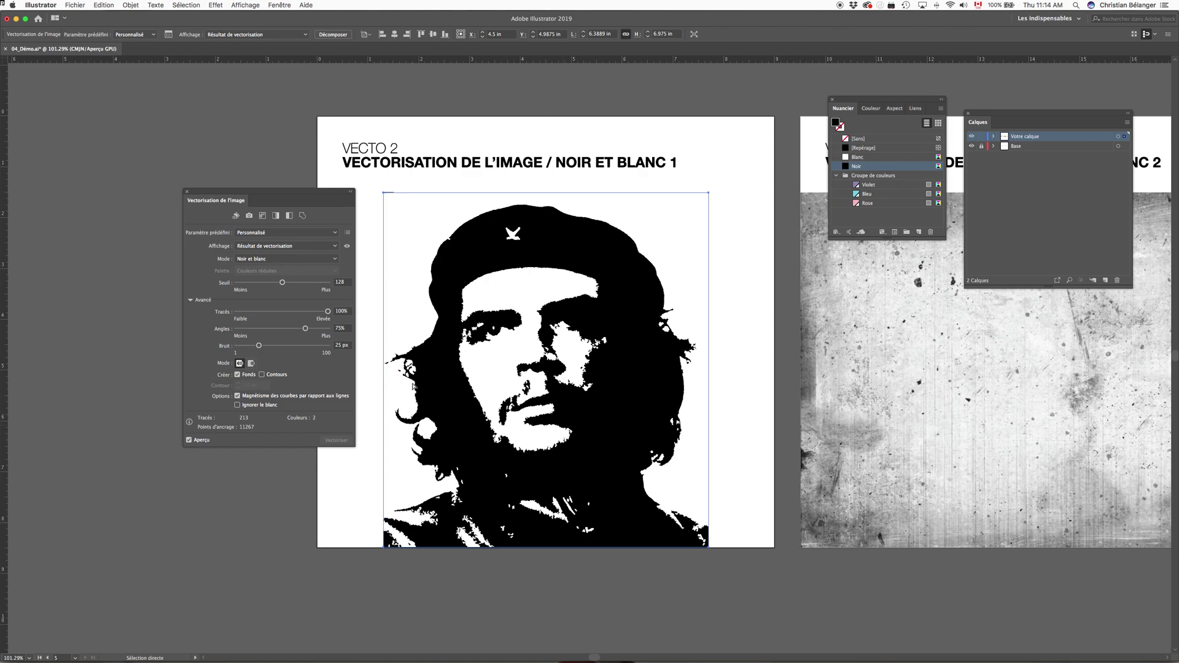
drag(328, 311, 215, 315)
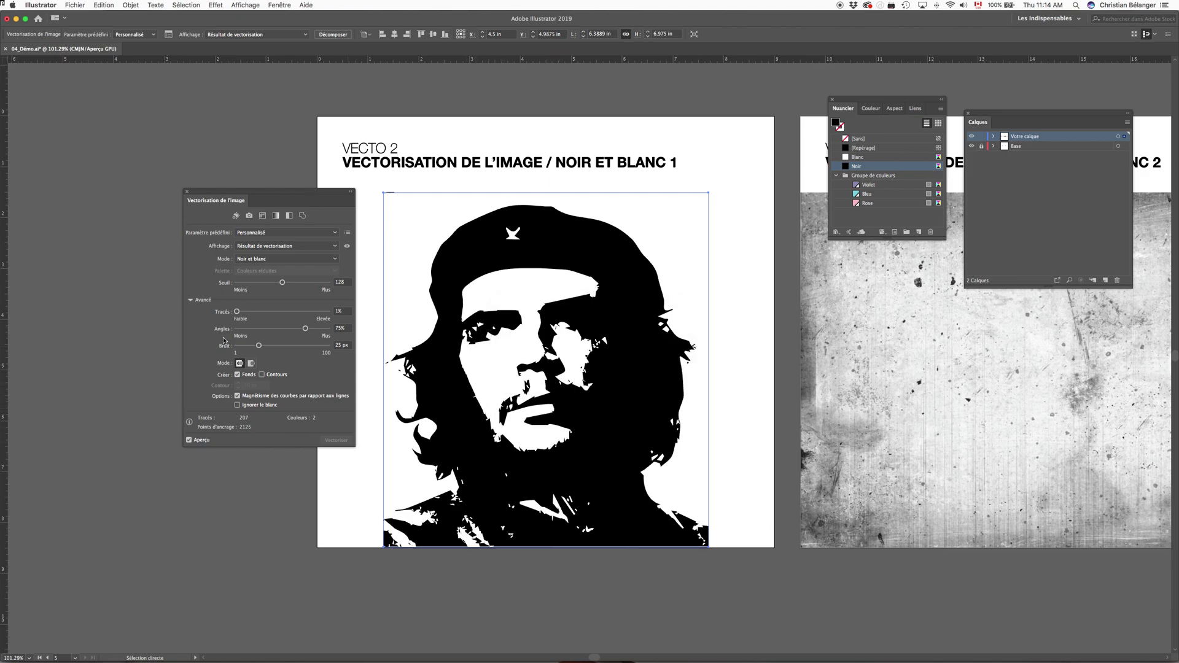
Step: Compare the tracing's corner setting (Angles) at 0% and 100%, ending at 0%
click(305, 329)
drag(306, 329, 188, 329)
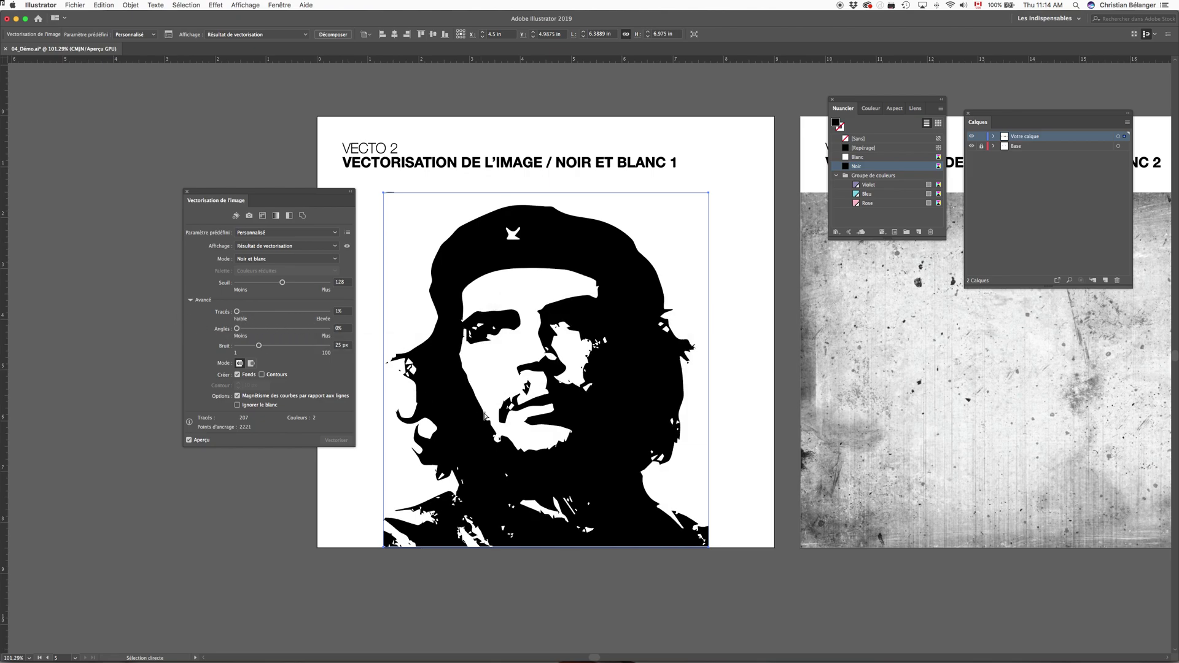
drag(237, 329, 332, 329)
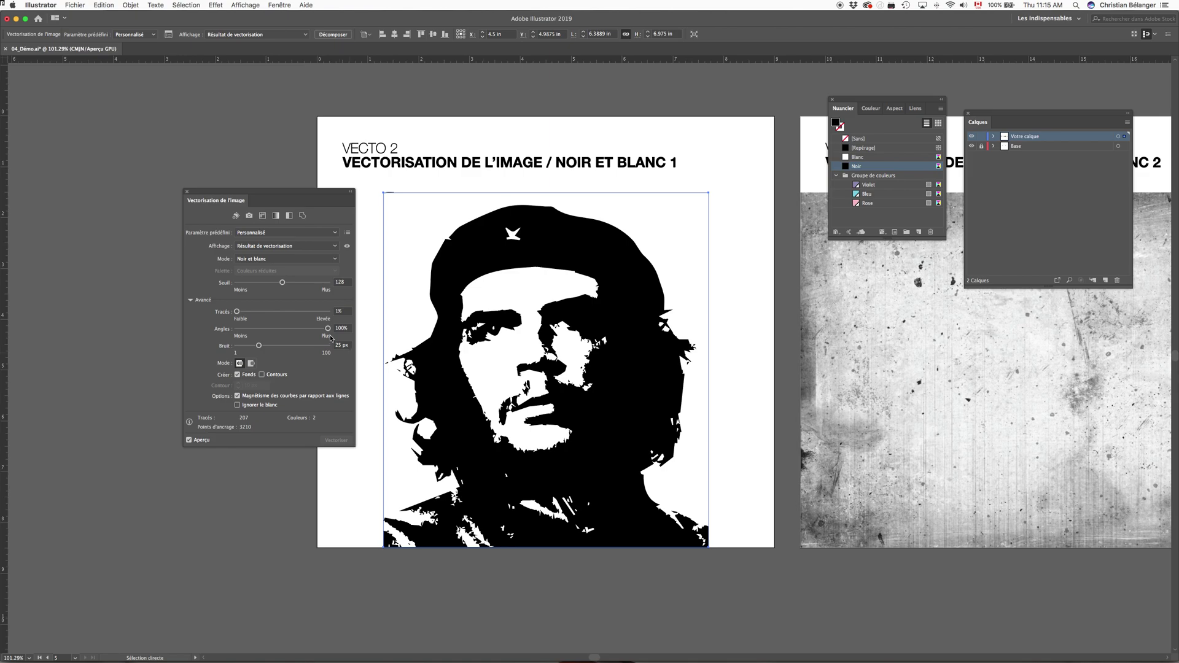
drag(328, 328, 228, 333)
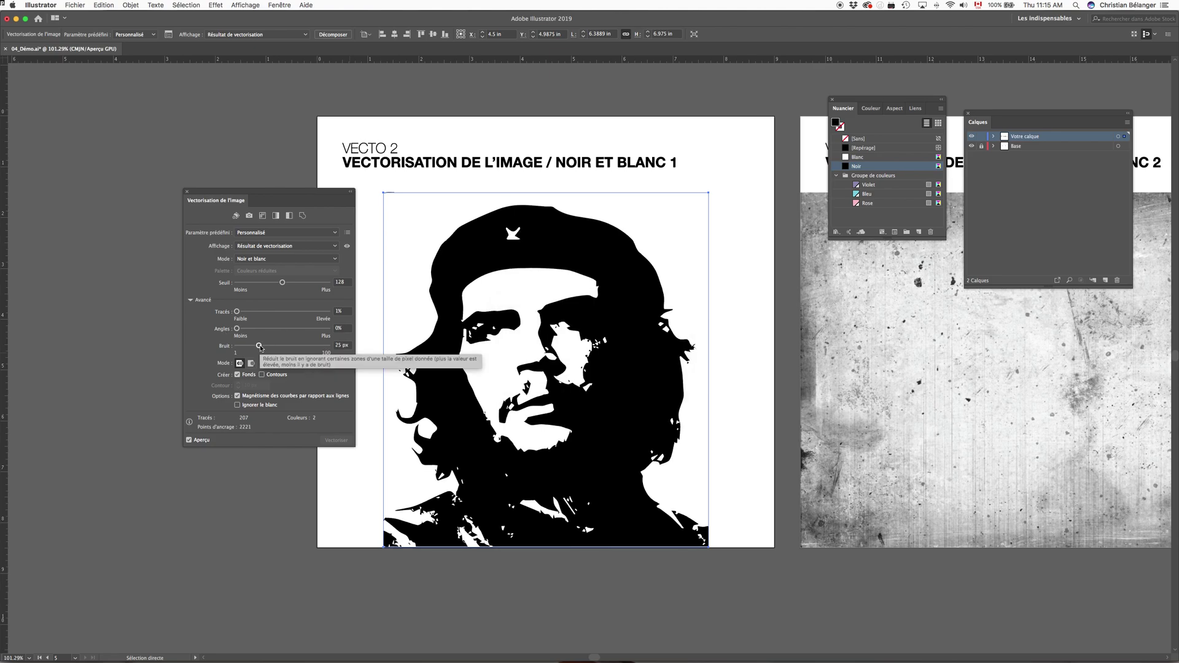
Step: Set the tracing's Tracés and Angles to 100%, and its noise (Bruit) to 1 px after trying 100 px
click(237, 312)
drag(237, 313, 353, 312)
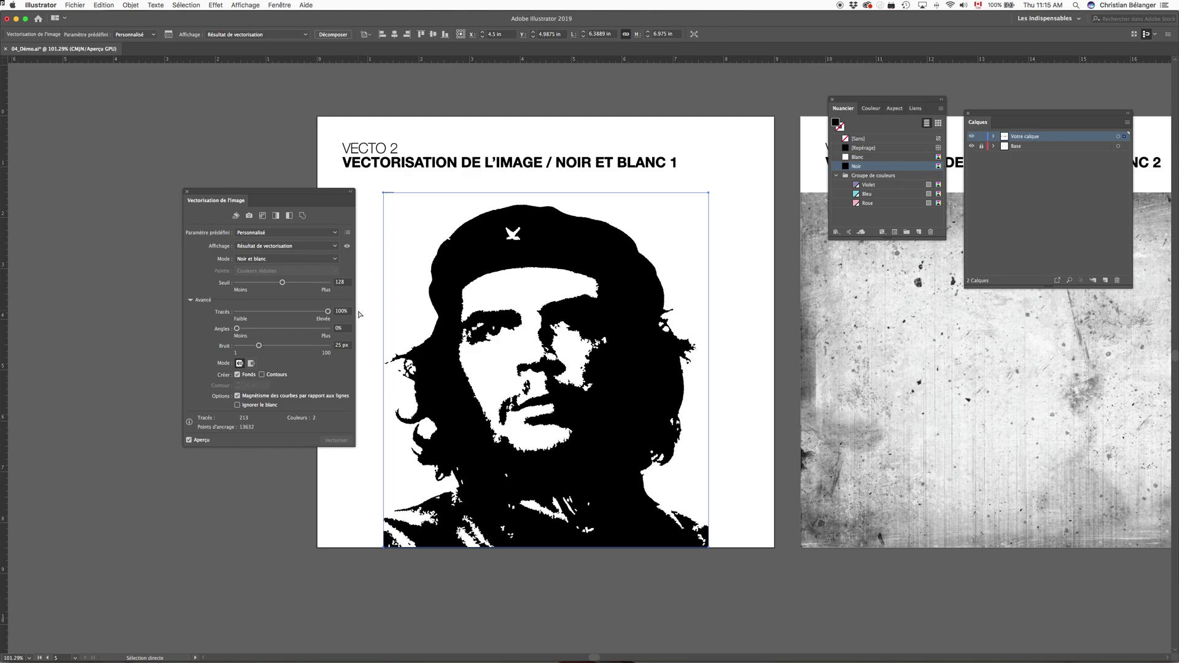
click(240, 330)
drag(239, 330, 349, 334)
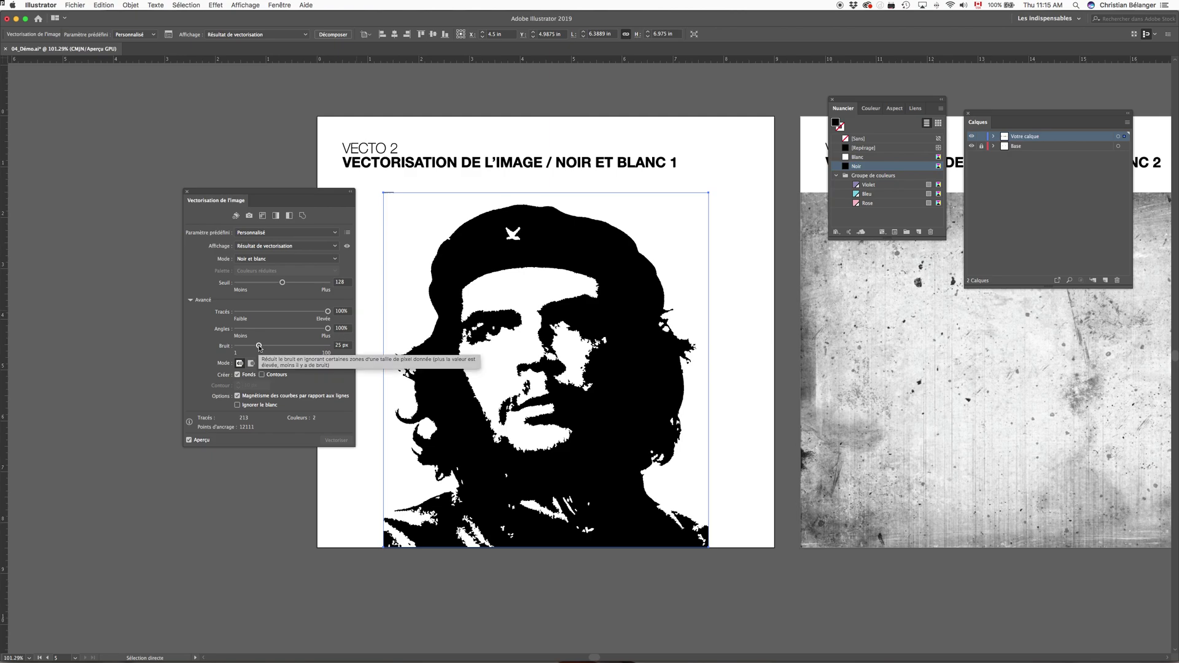
drag(259, 348, 360, 350)
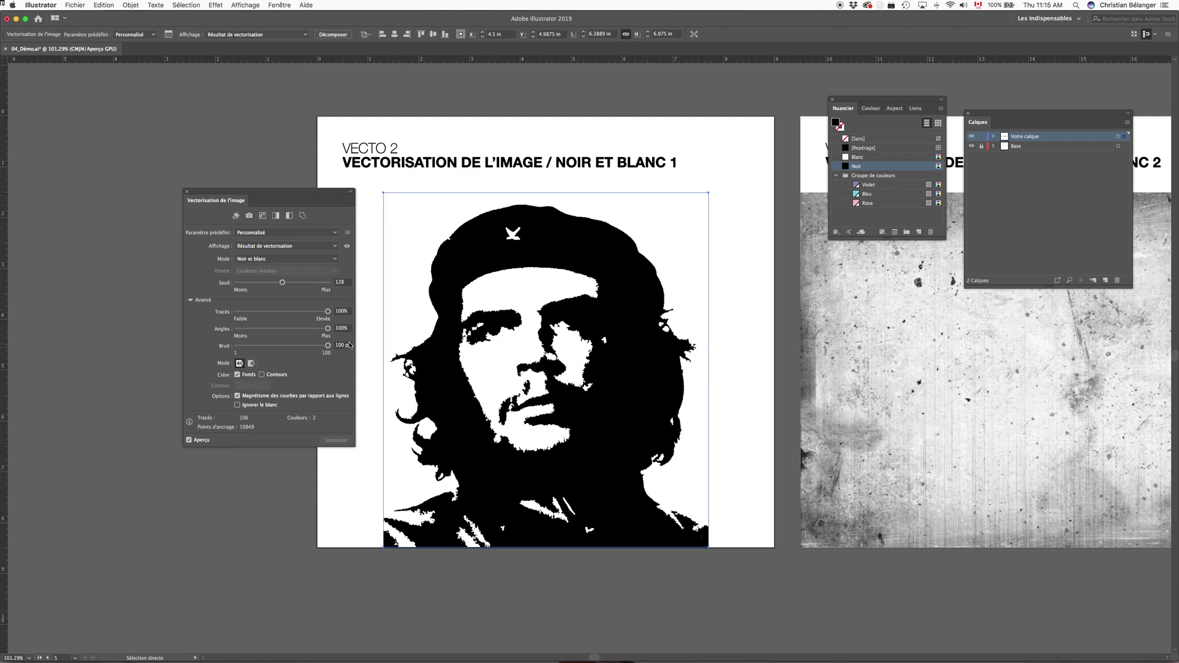
drag(328, 346, 226, 350)
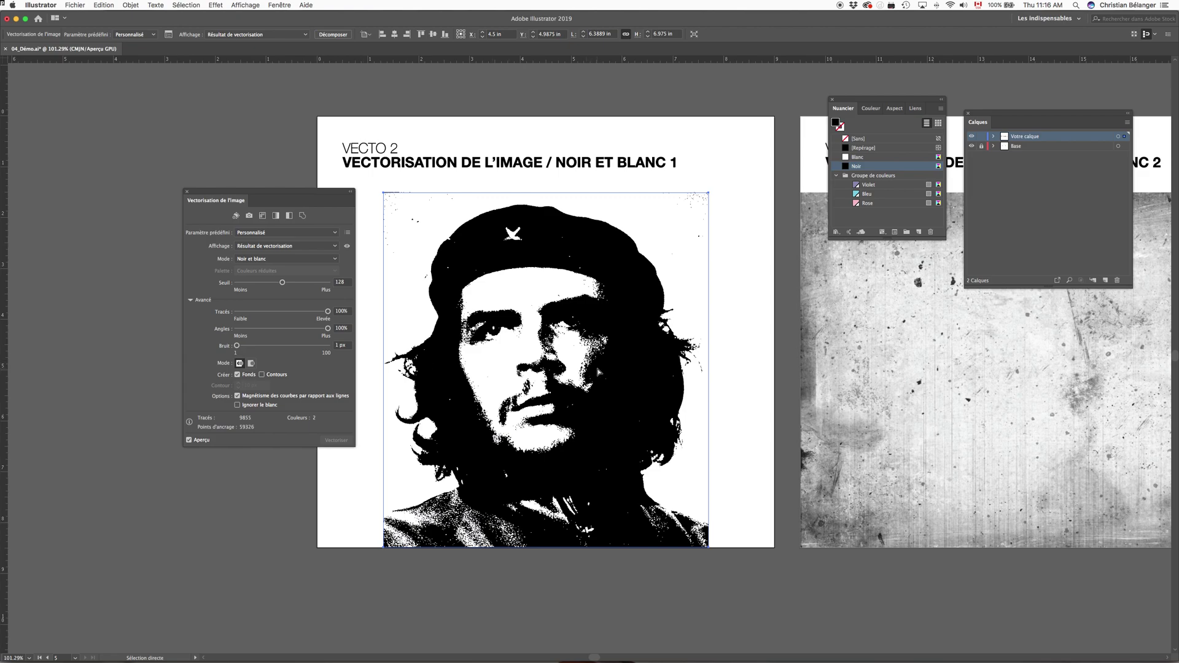
Step: Examine the unexpanded tracing in outline view, return to the normal preview, and compare it with the source image
key(v)
key(super+y)
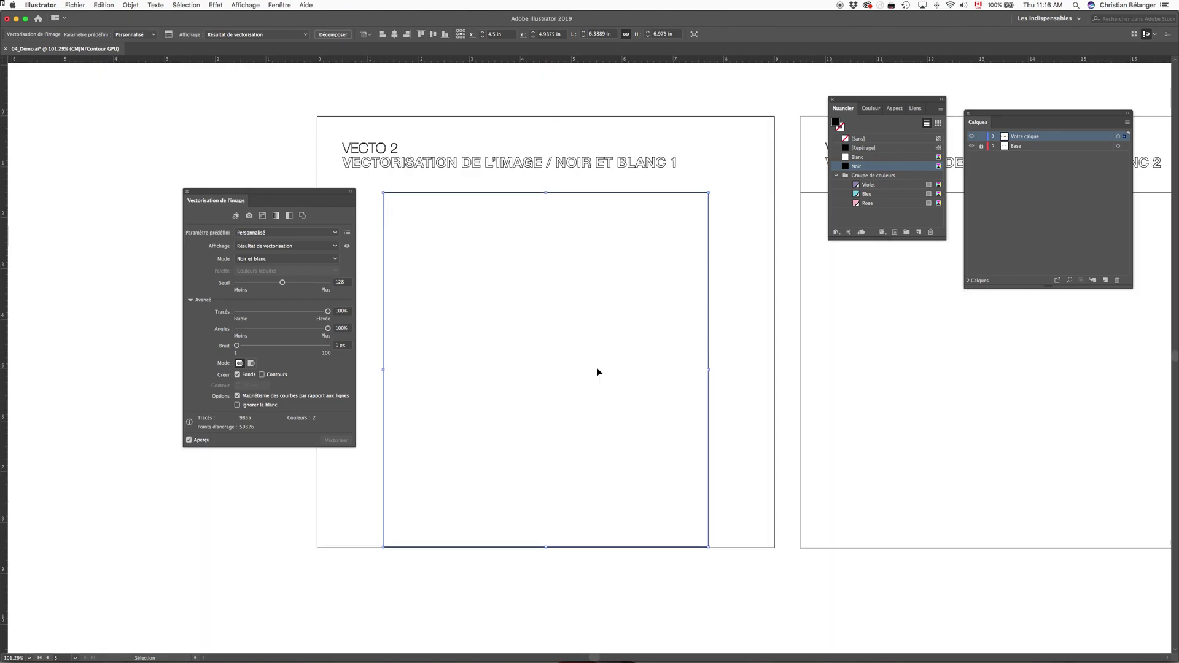
key(super+y)
key(a)
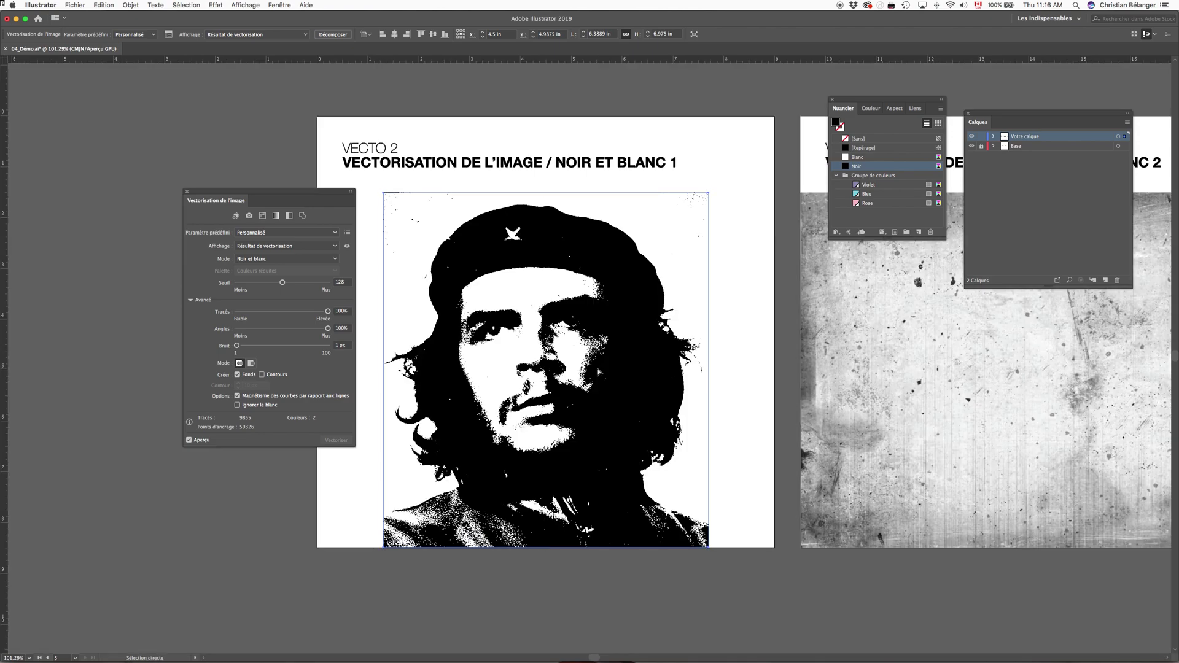
click(347, 246)
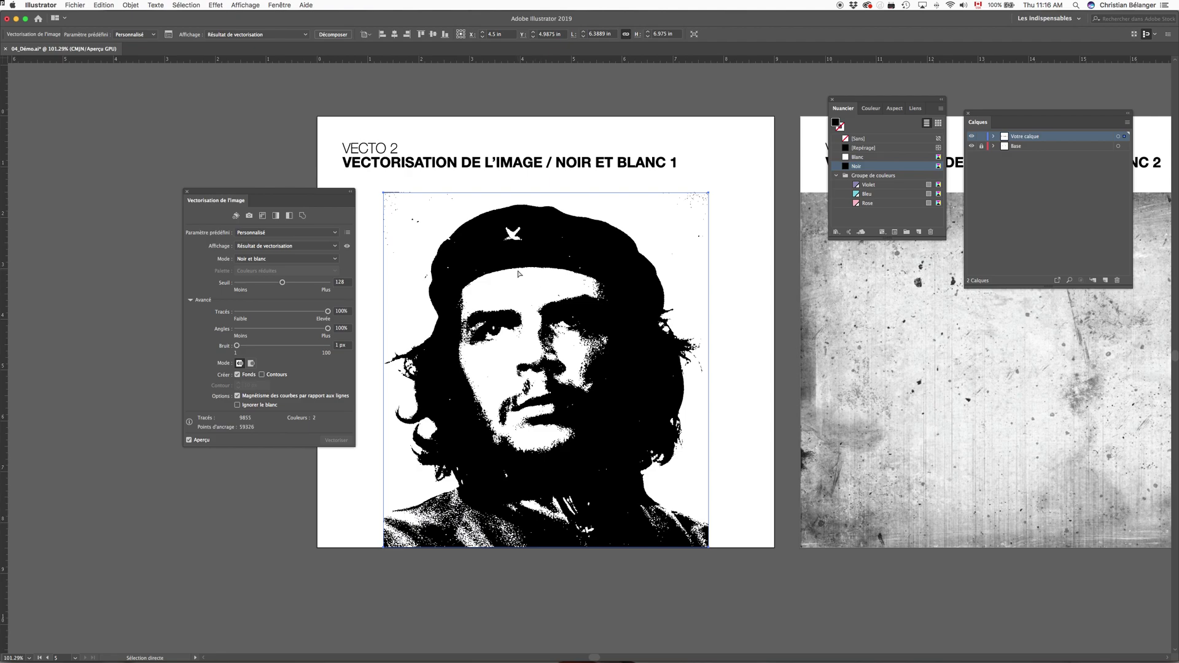
Step: Expand (Décomposer) the portrait tracing into editable paths, check them in outline view, and return to the deselected preview
click(333, 34)
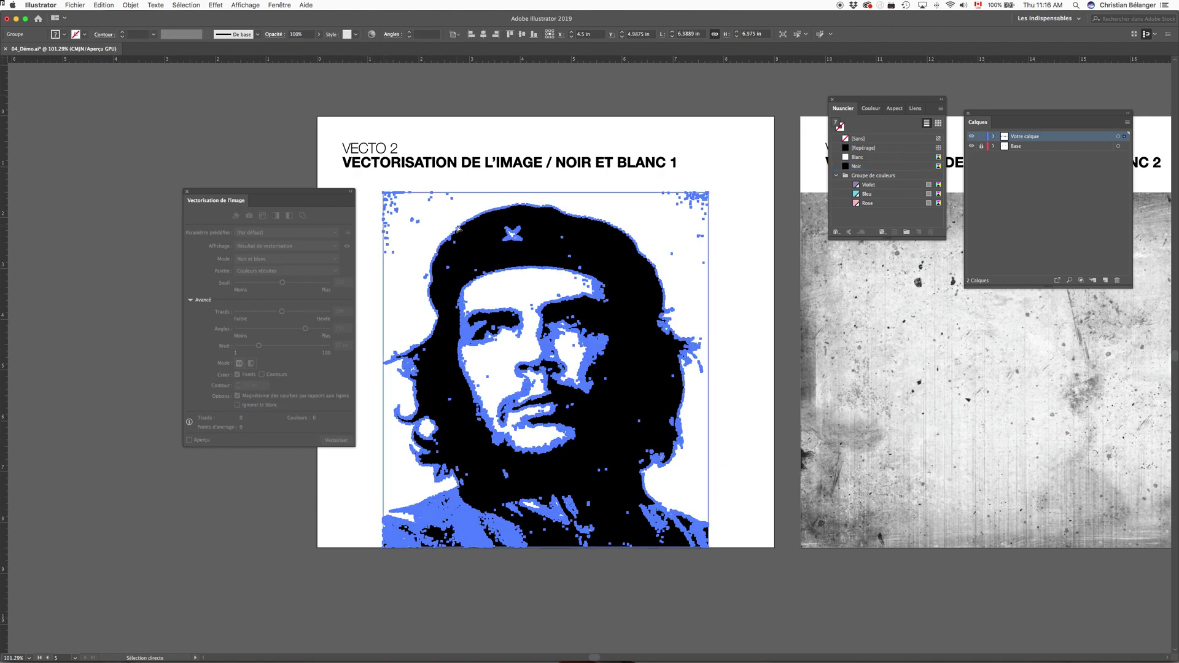
key(super+y)
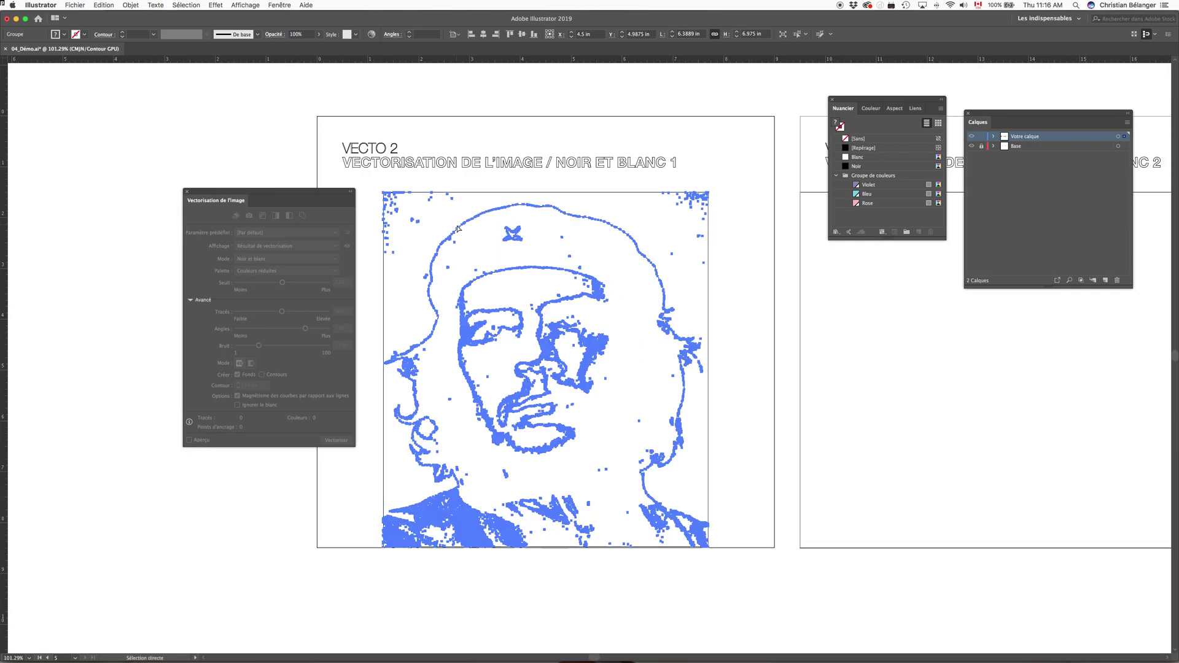
click(368, 186)
key(super+y)
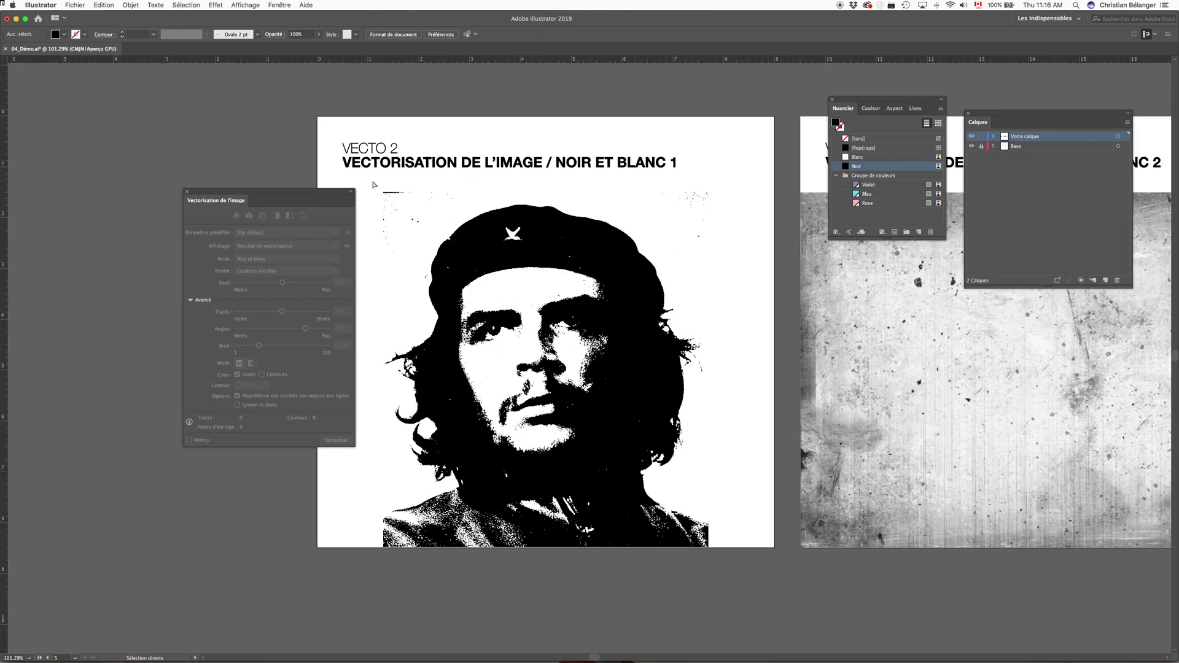
Step: Select all of the portrait's black shapes by identical fill colour and recolour them with the Rose swatch
click(541, 233)
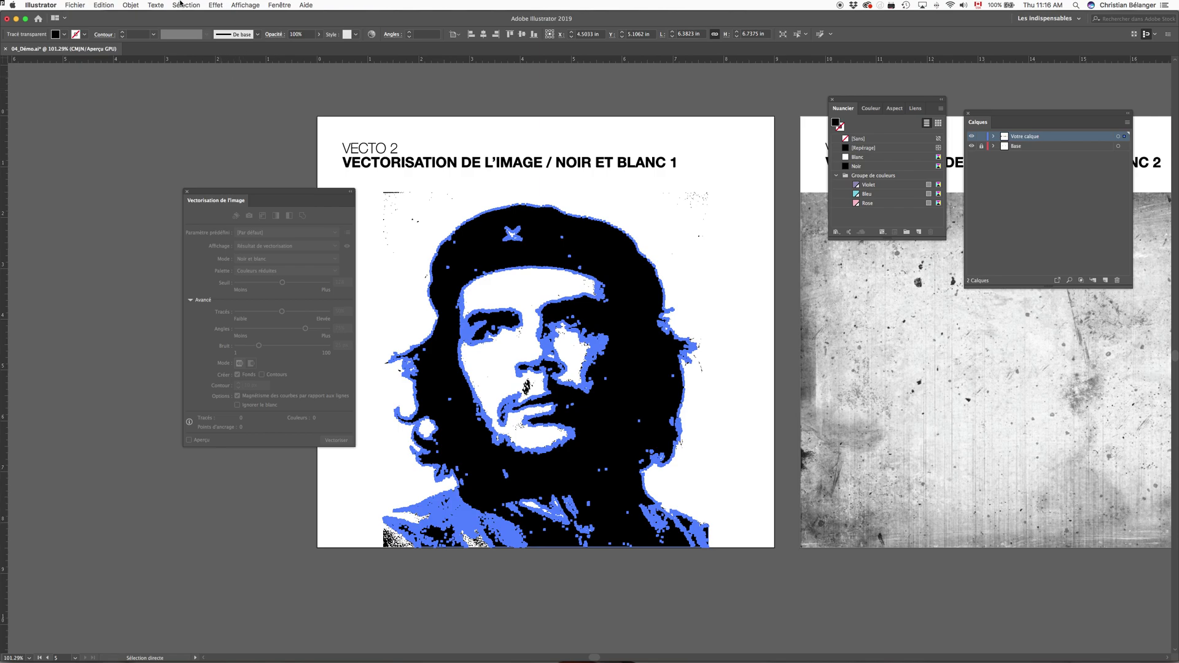
click(180, 5)
mouse_move(258, 88)
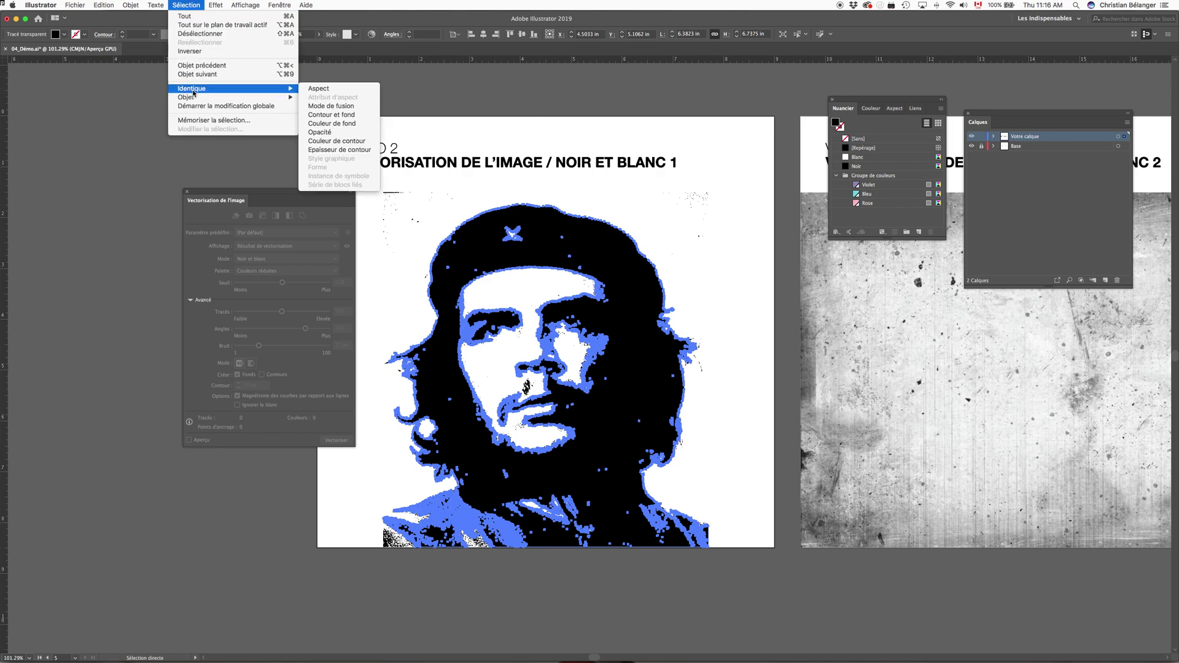
click(351, 125)
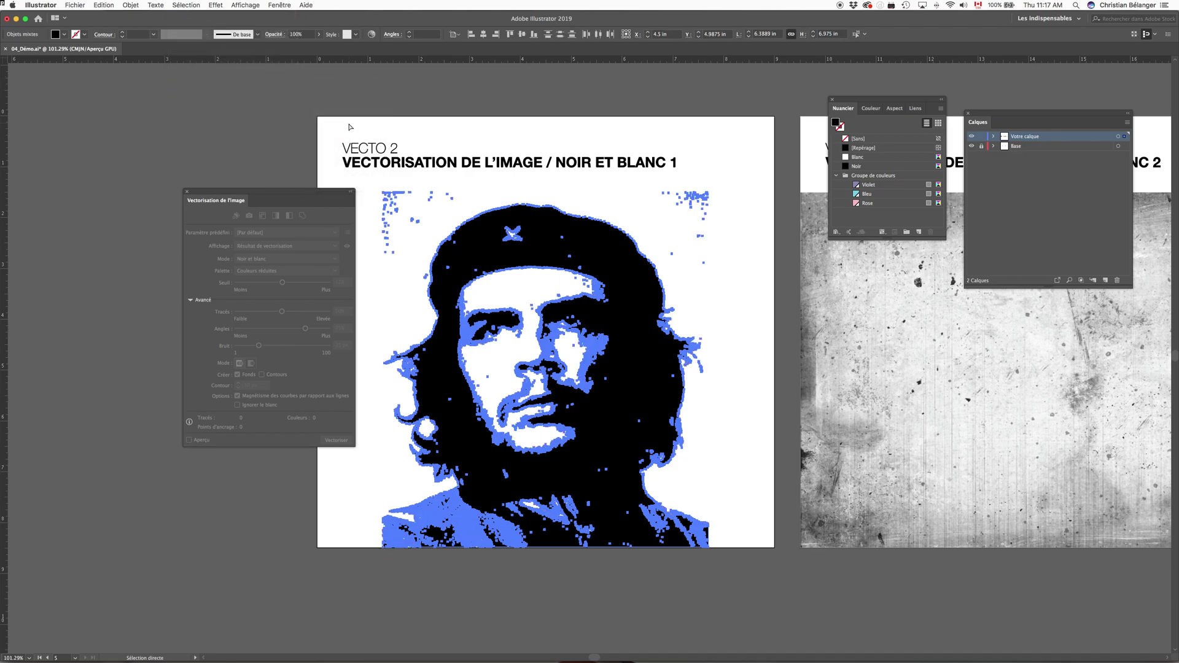
click(868, 204)
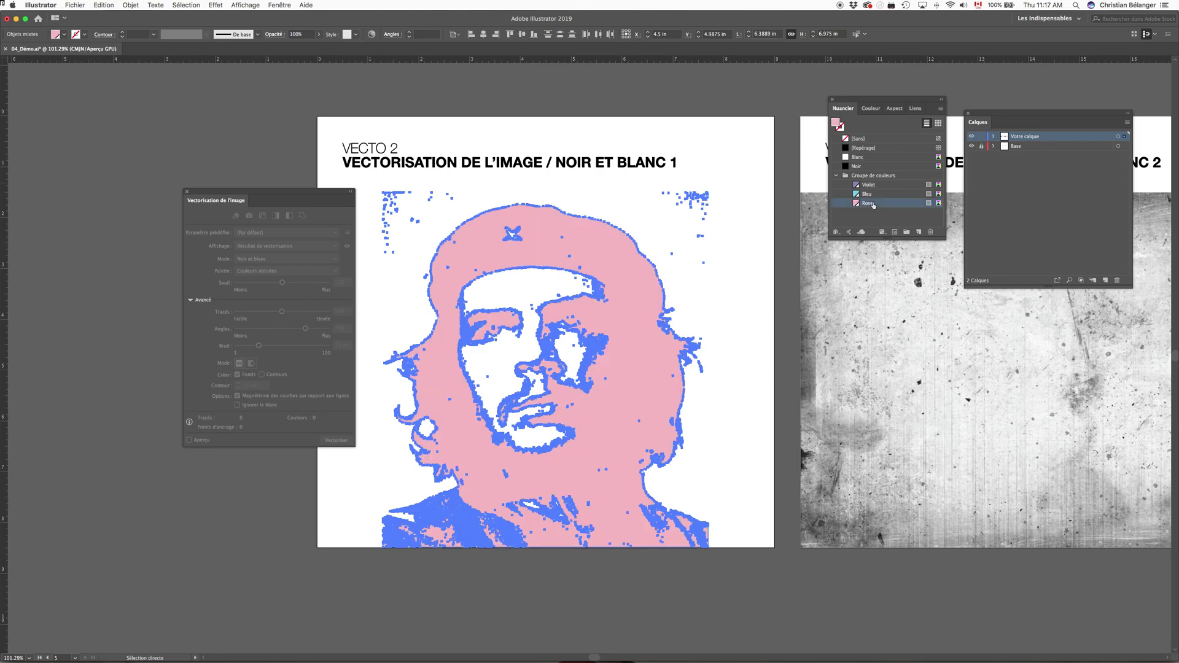
click(753, 275)
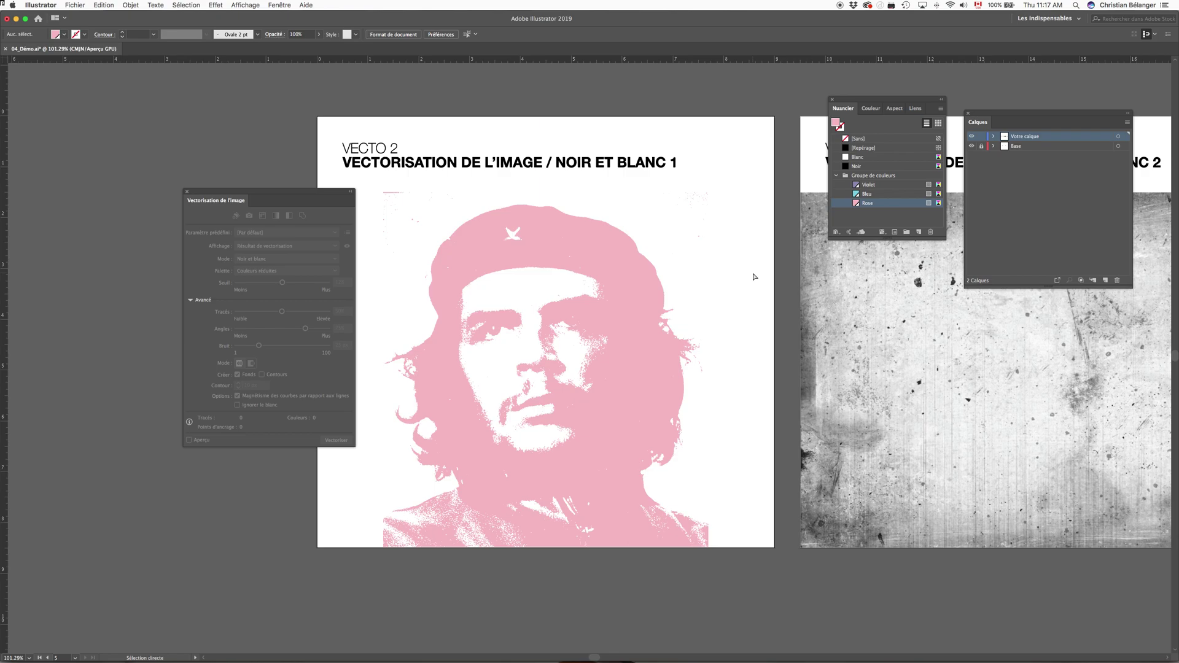
Step: Draw a Violet rectangle about 5.69 × 5.82 in over the portrait's upper-right part and send it to the back
key(m)
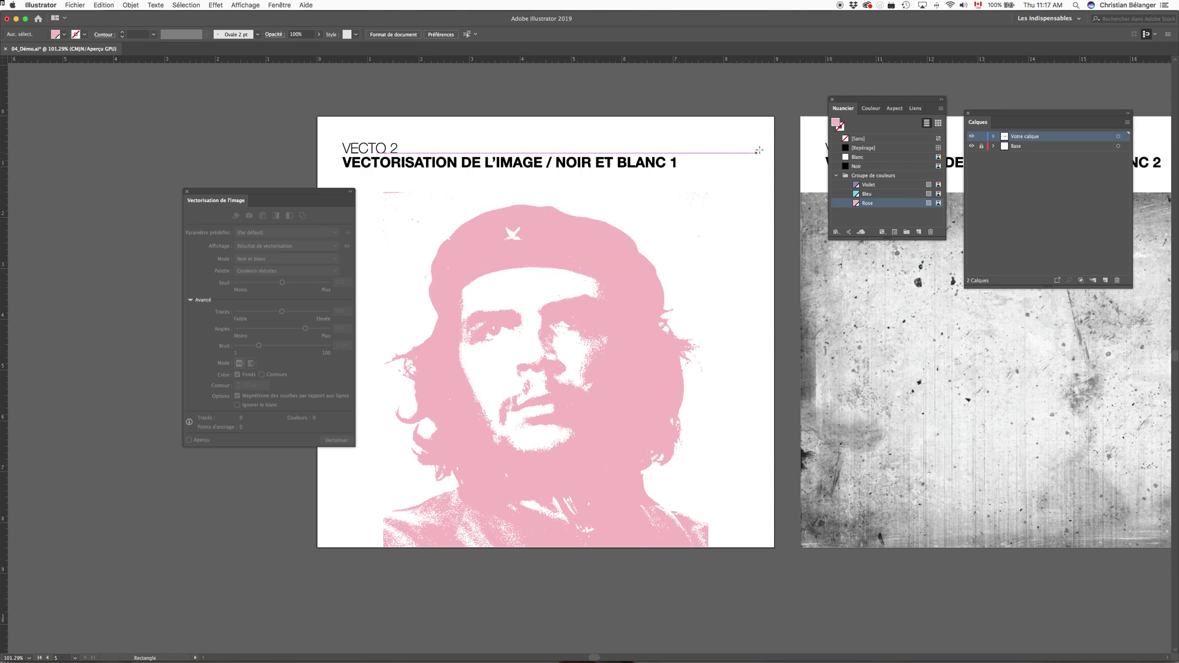
click(872, 185)
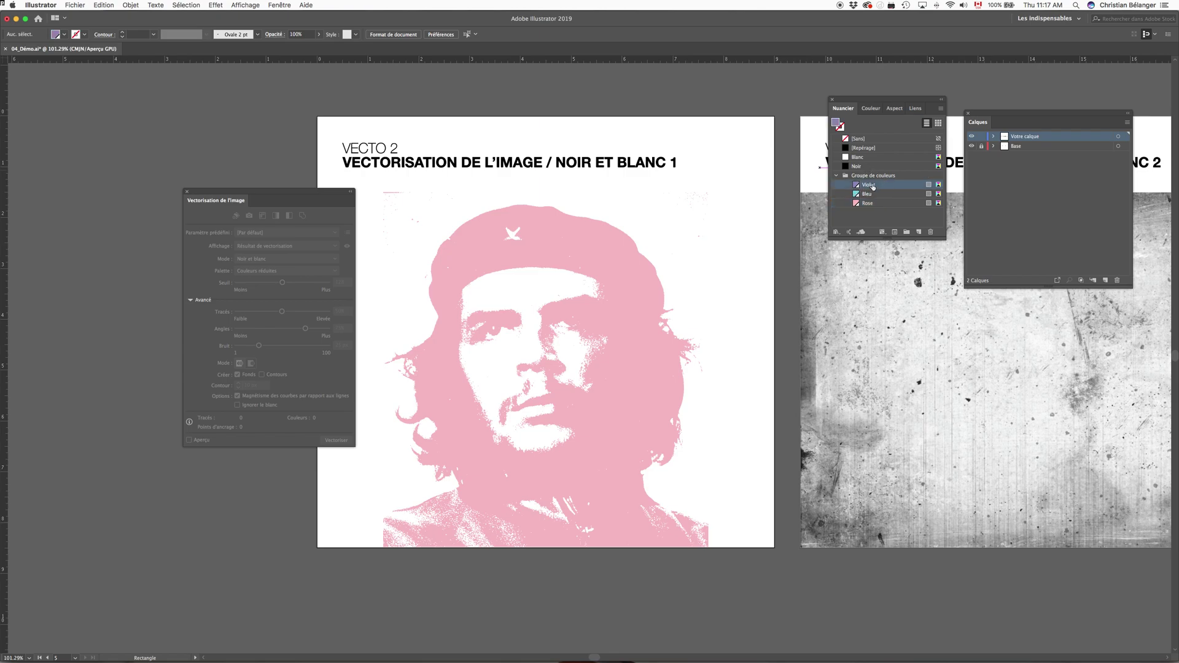
drag(742, 158, 465, 439)
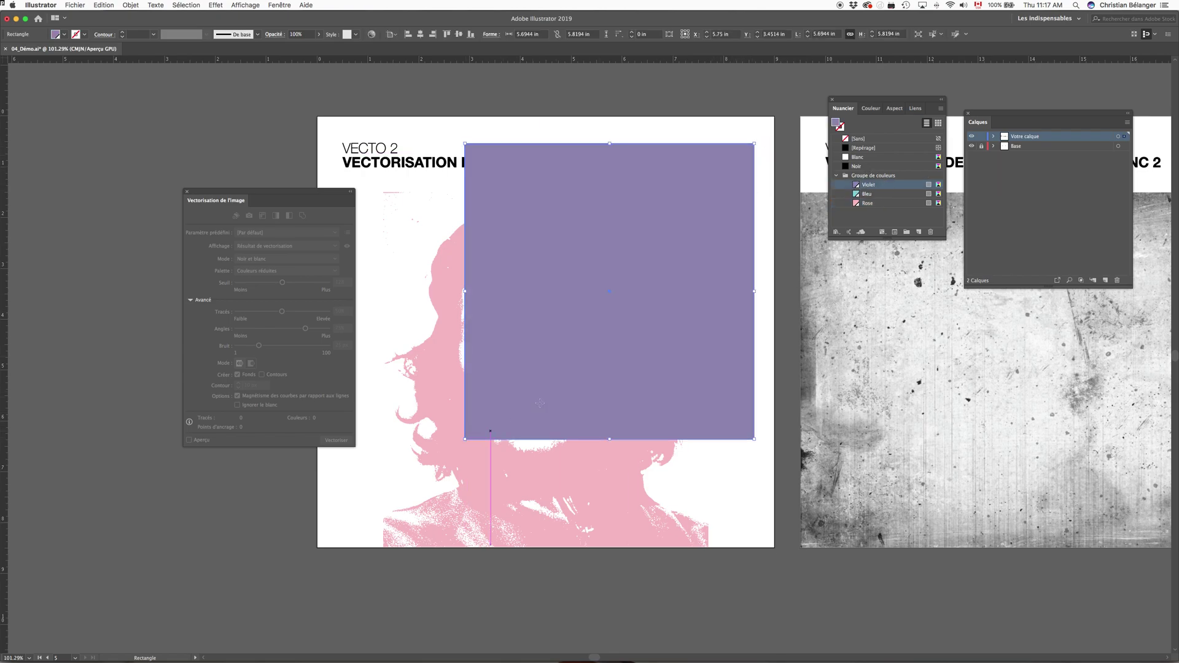
right_click(605, 266)
mouse_move(622, 416)
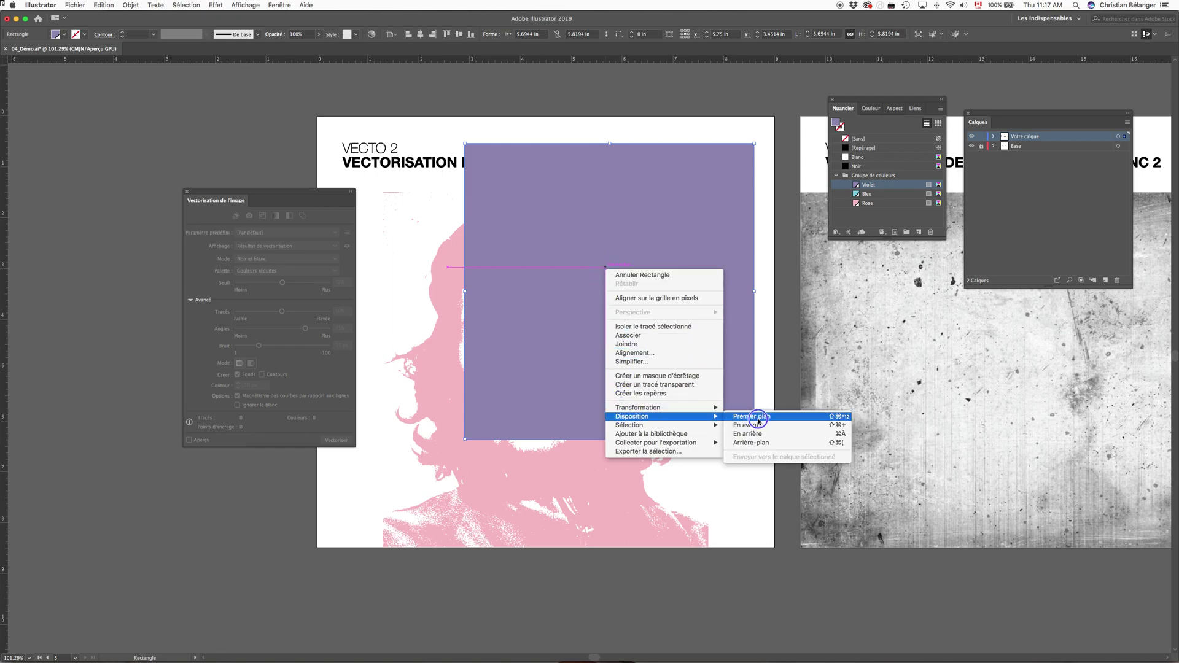
click(765, 442)
key(a)
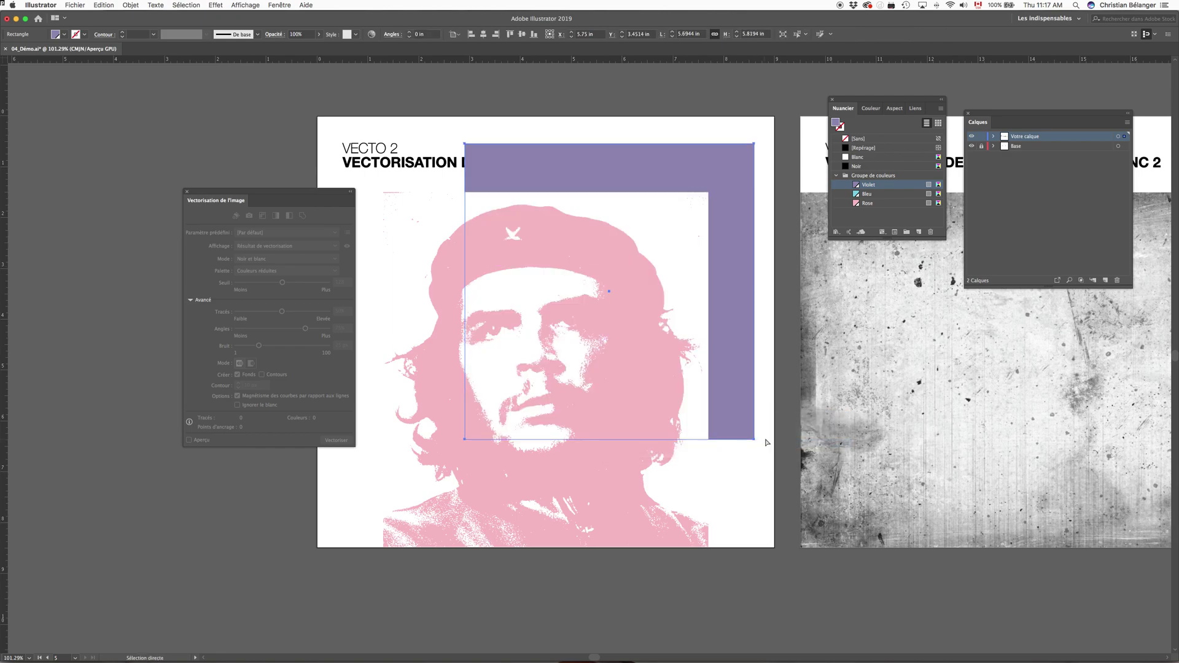
Step: Shift the violet rectangle slightly, offset the white face shape to expose what lies behind it, and deselect
drag(730, 257, 718, 264)
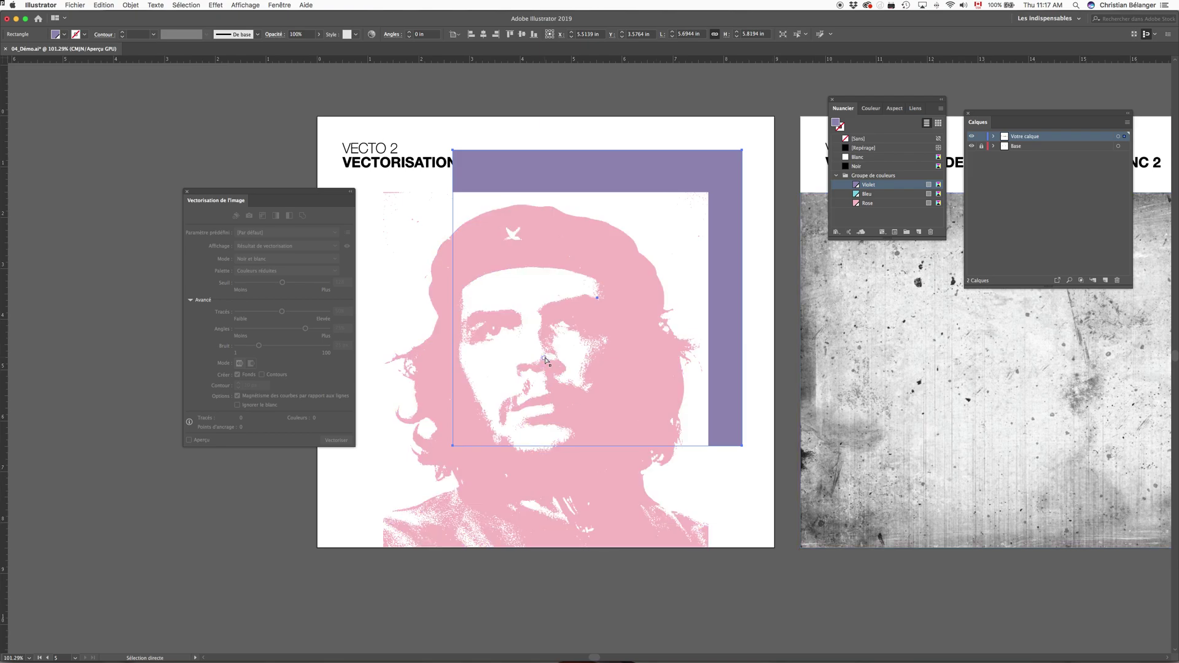
click(518, 283)
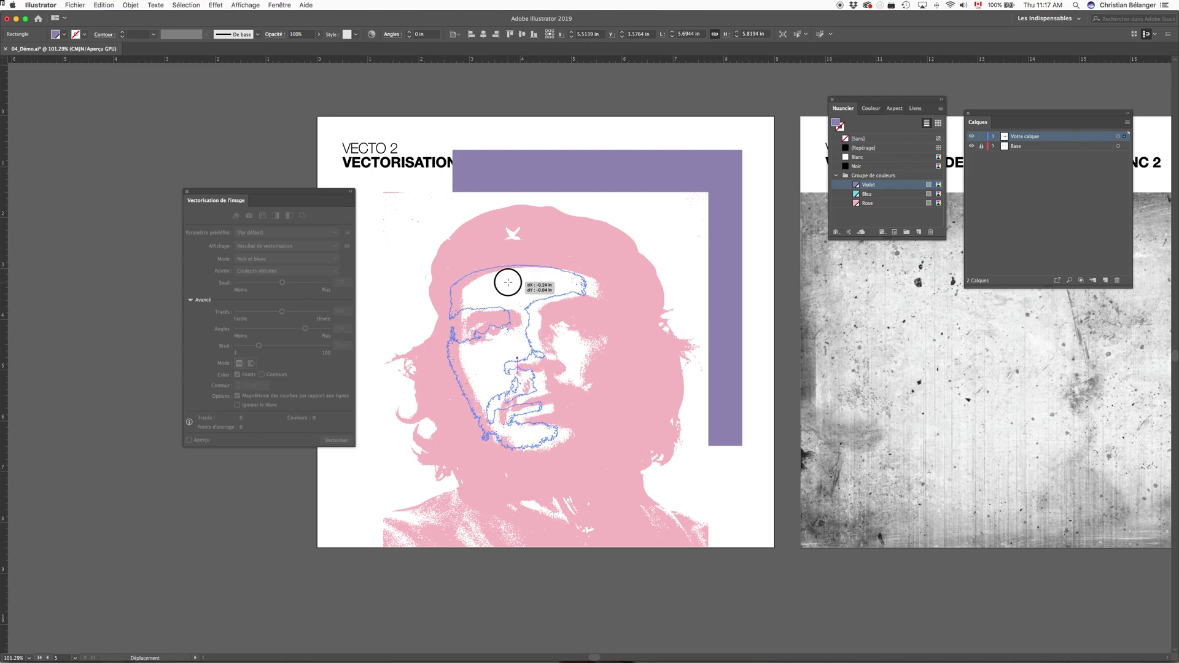
click(211, 542)
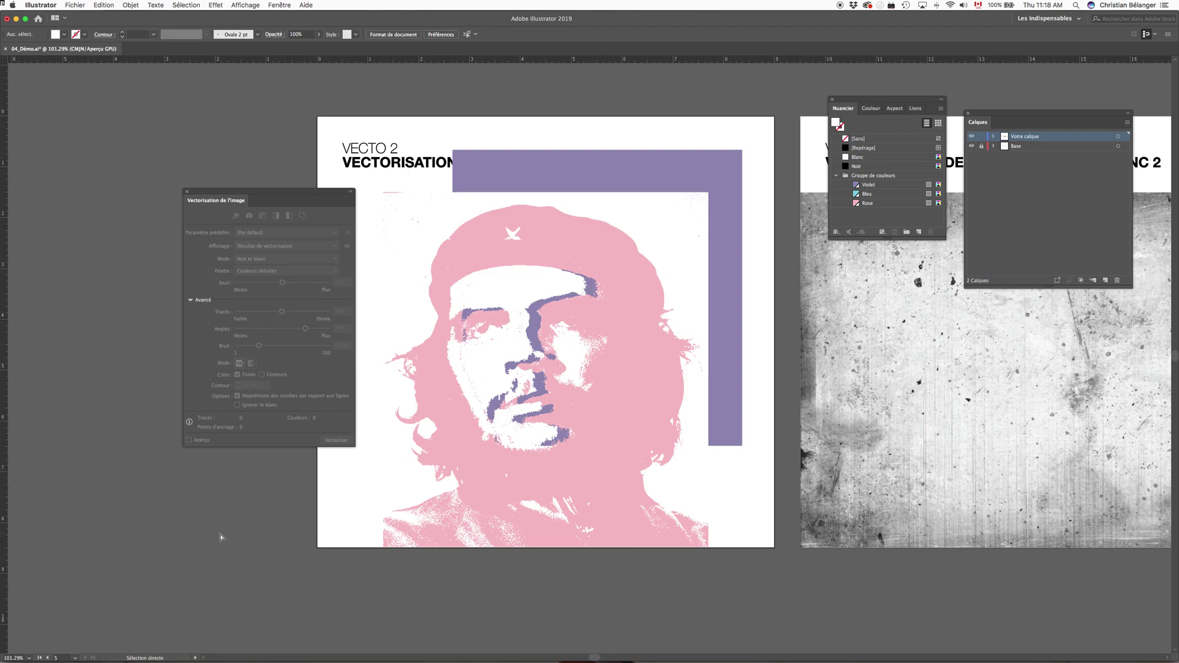
Step: Undo the rectangle, recolouring and expansion steps back to the portrait's live, unexpanded tracing
key(super+z)
key(super+z)
key(super+z)
key(super+z)
key(super+z)
key(super+z)
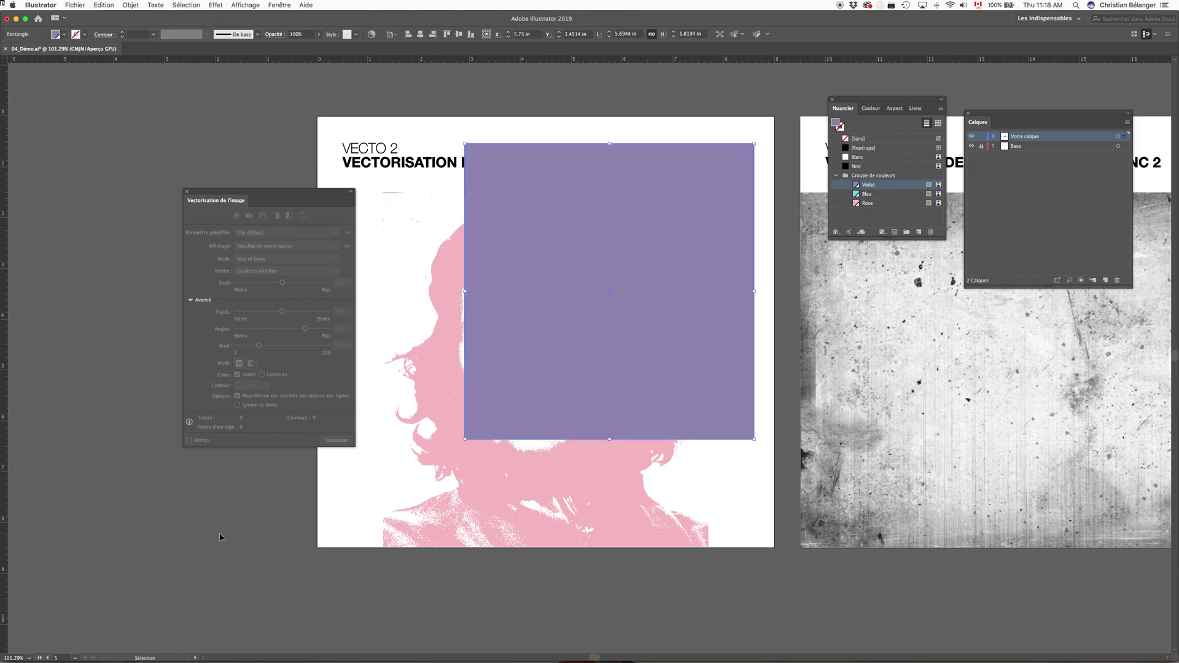
key(super+z)
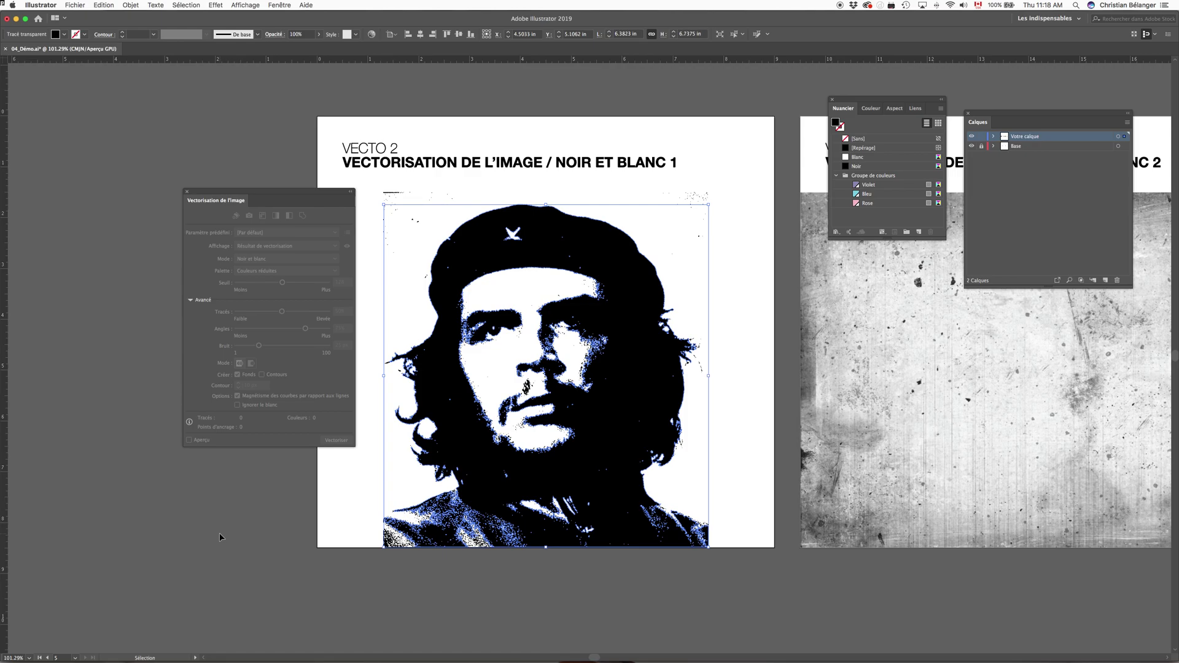
key(super+z)
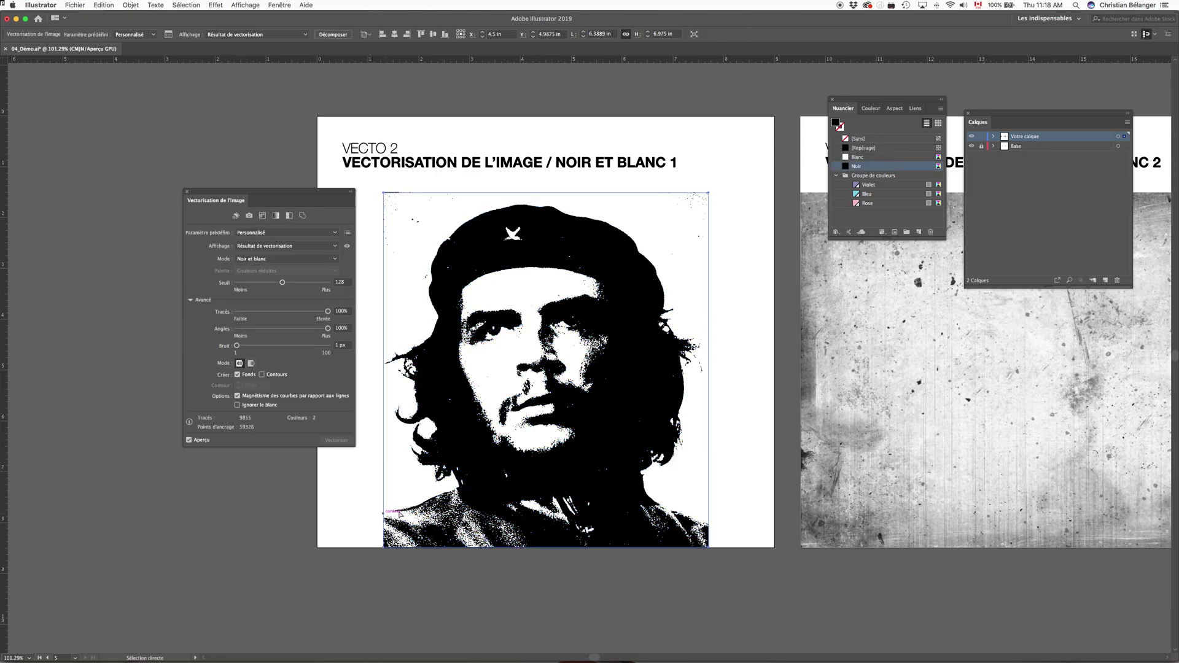
Step: Check the portrait tracing in outline view, return to preview, and enable Ignorer le blanc for it
key(super+y)
key(super+y)
click(238, 406)
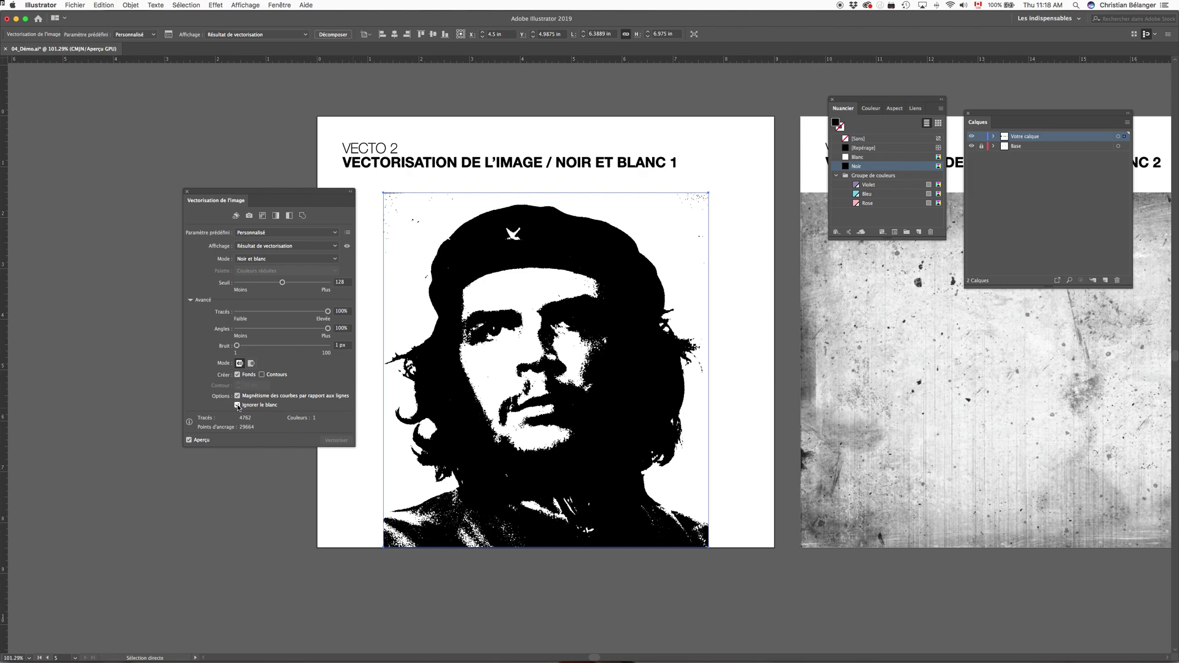
Step: Expand the portrait tracing into paths, recolour them with the Rose swatch, and deselect
click(333, 35)
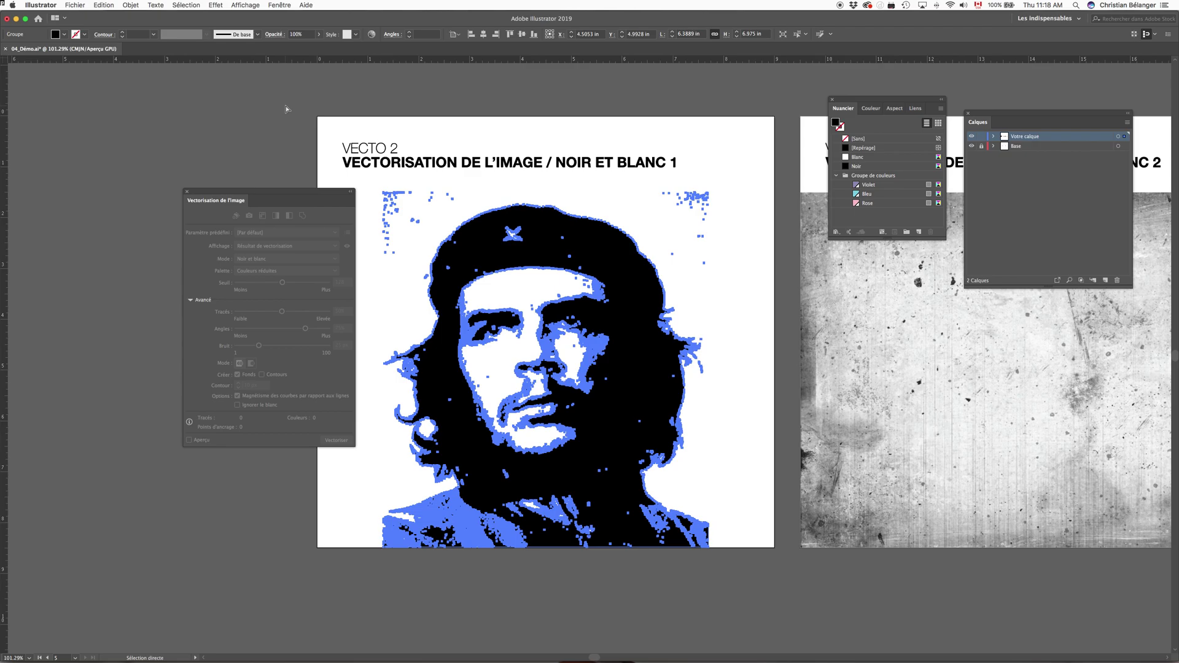
click(864, 202)
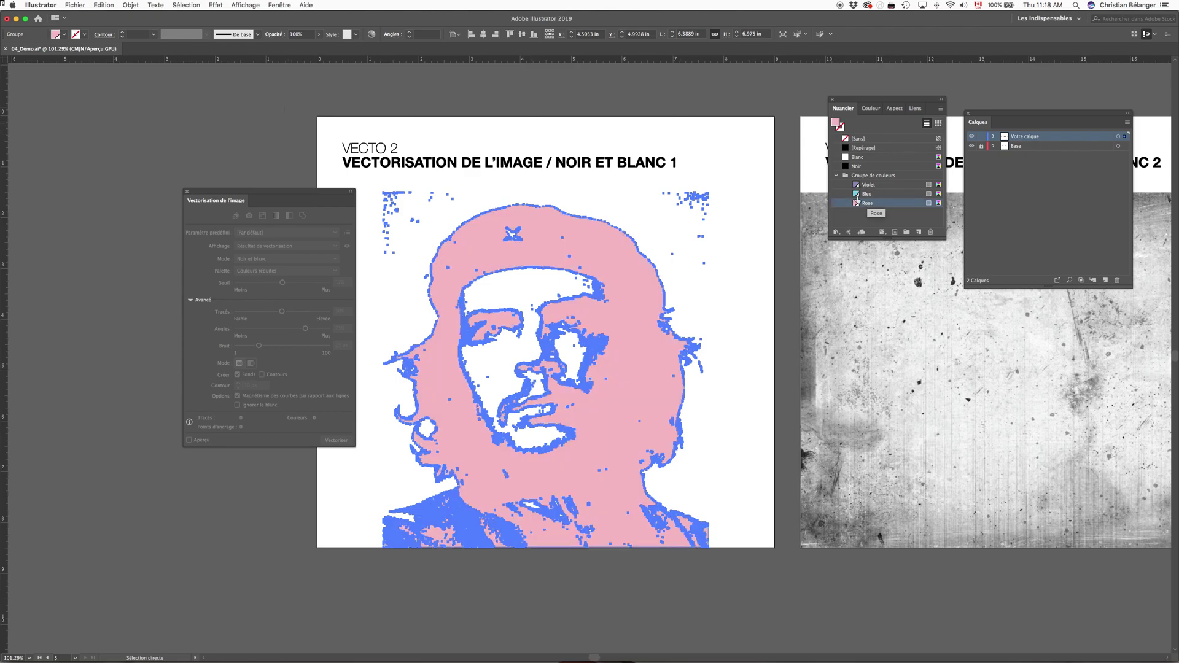
click(684, 98)
Step: Draw a rectangle about 6.06 × 6.24 in over the portrait, fill it with Violet, and send it to the back
key(m)
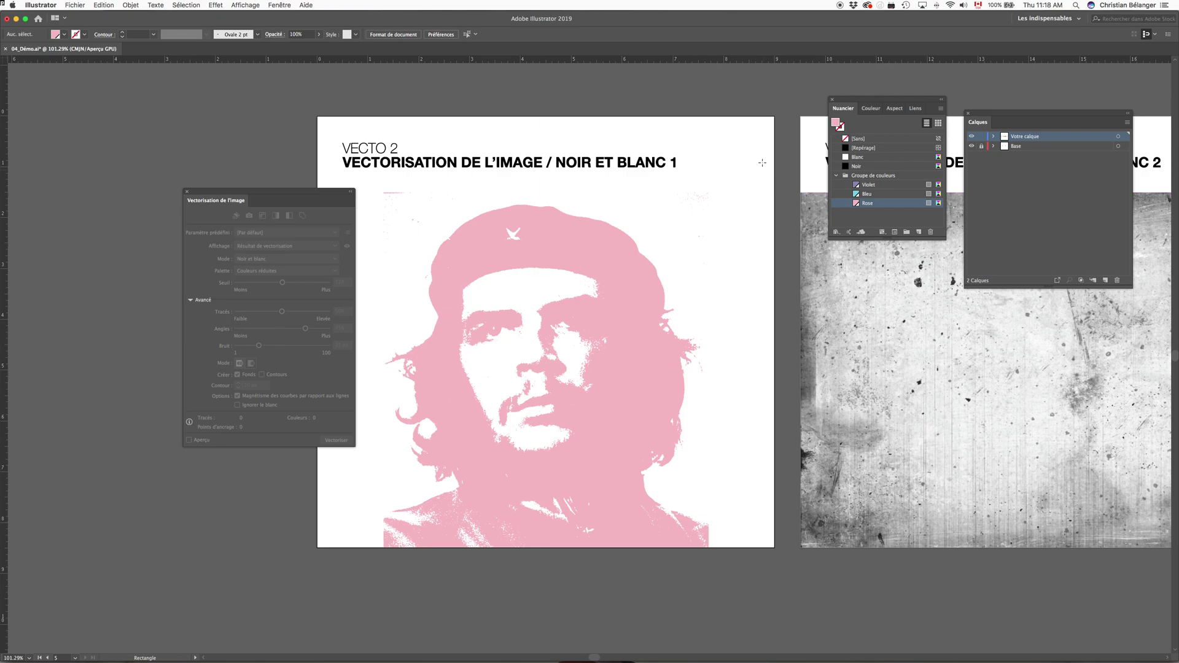
drag(766, 154, 459, 470)
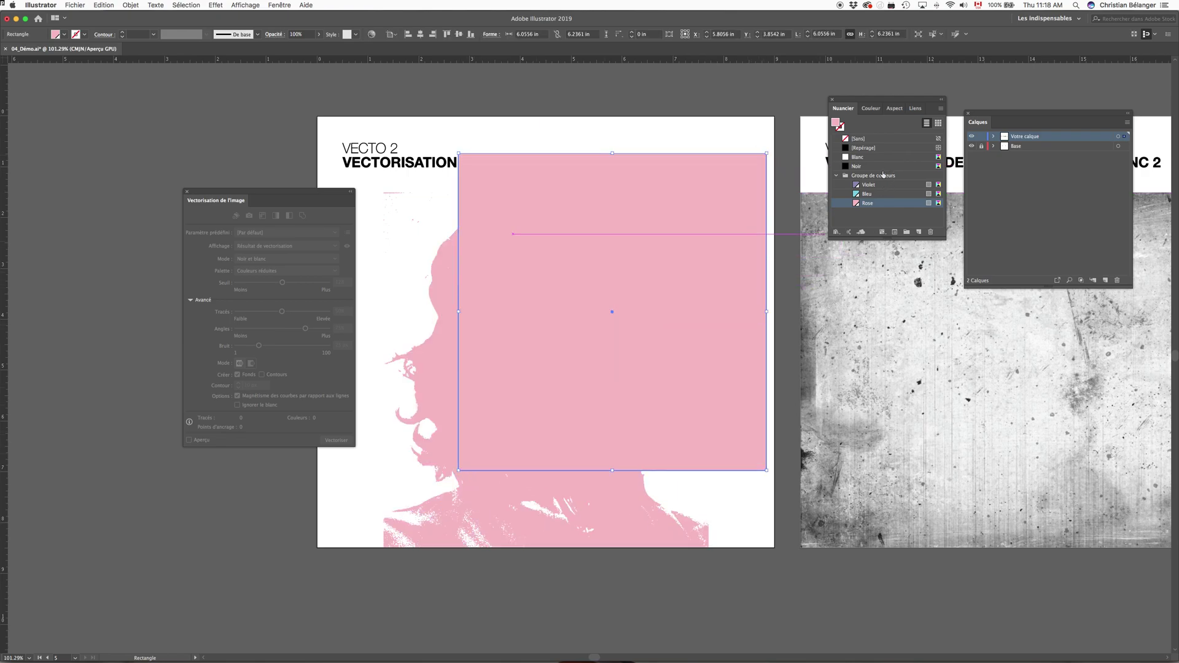
click(868, 185)
right_click(600, 241)
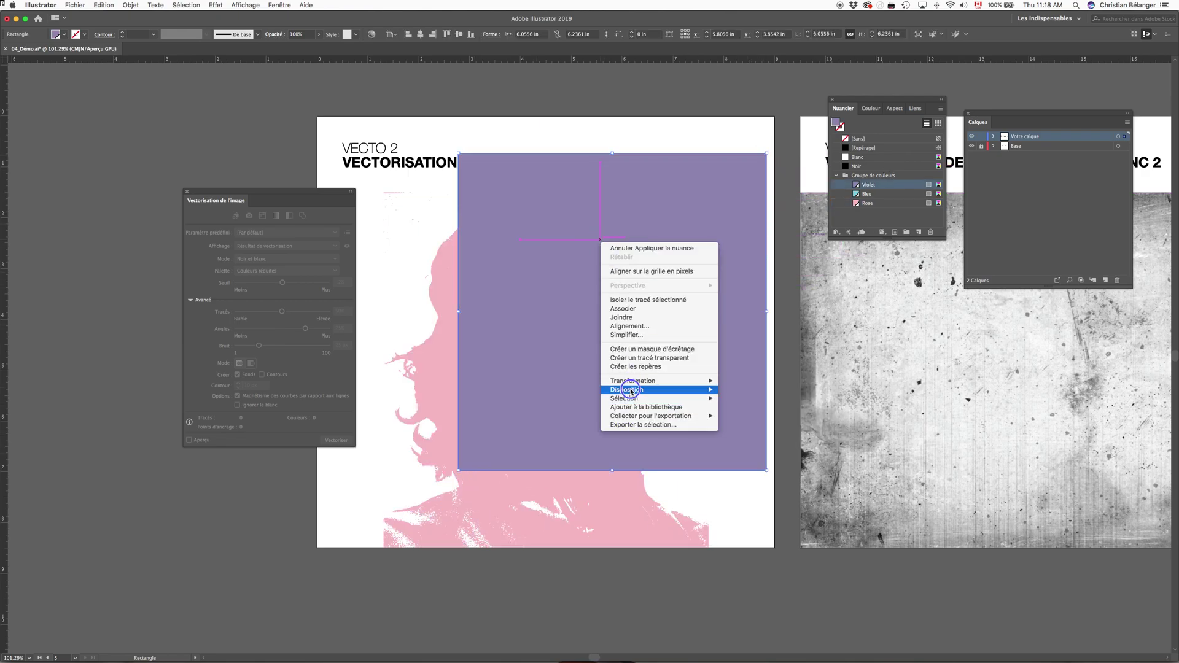
mouse_move(631, 389)
click(752, 416)
key(a)
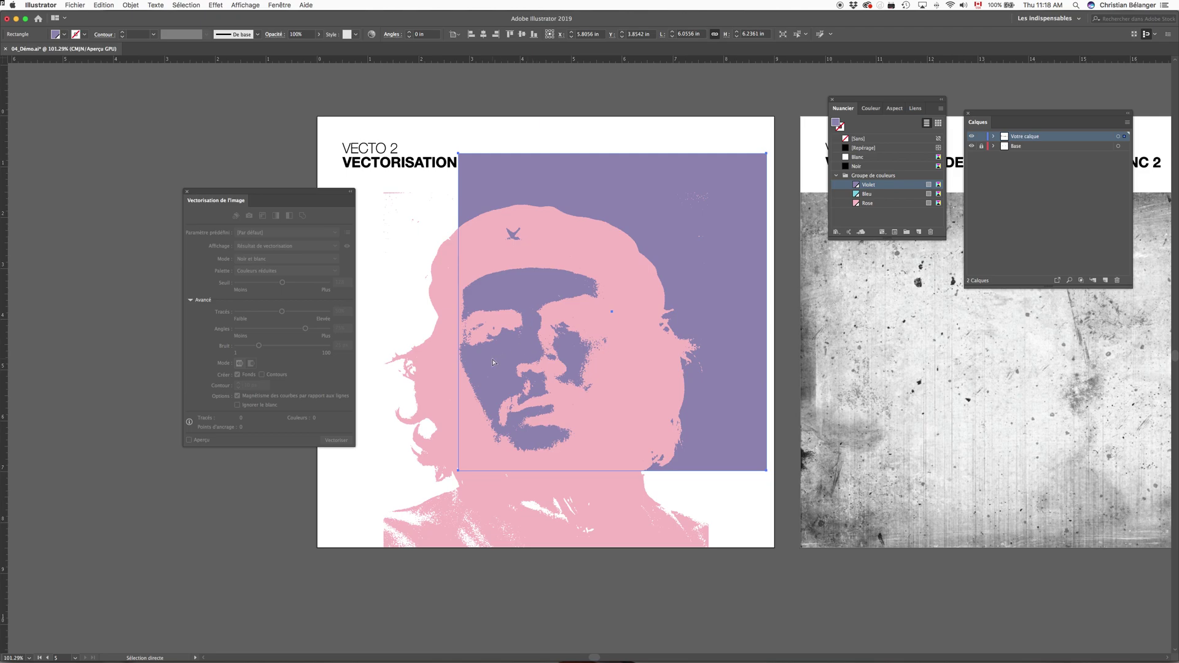
click(514, 611)
Step: Select the grunge texture image on the NOIR ET BLANC 2 artboard
drag(994, 432, 582, 451)
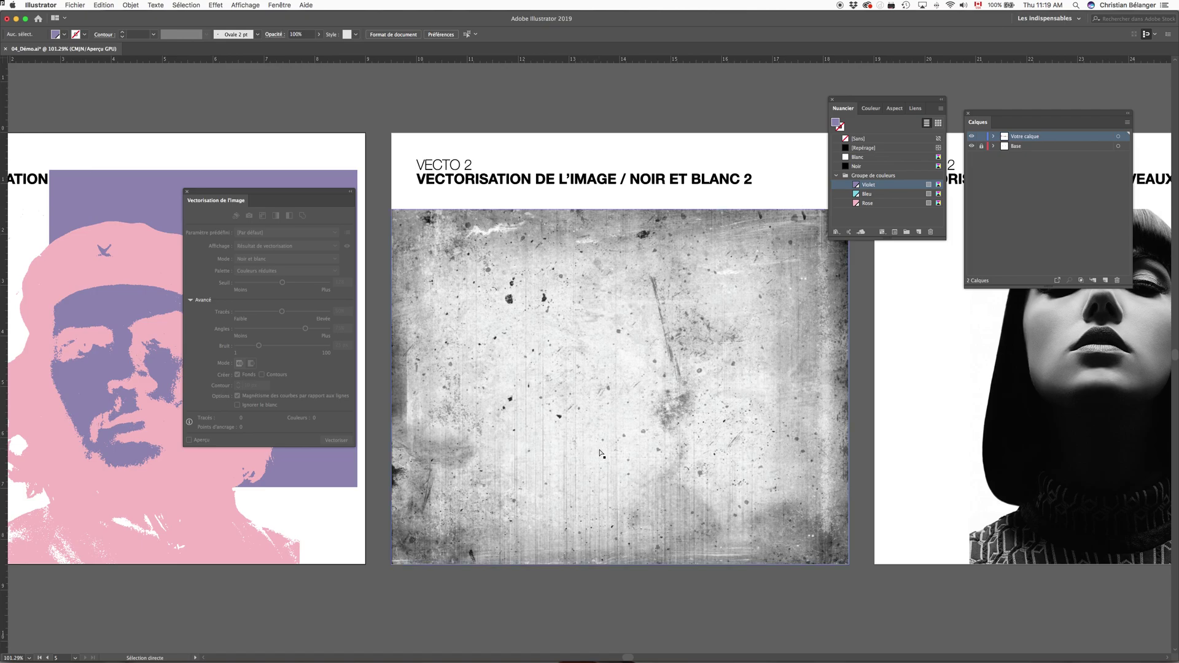
click(673, 462)
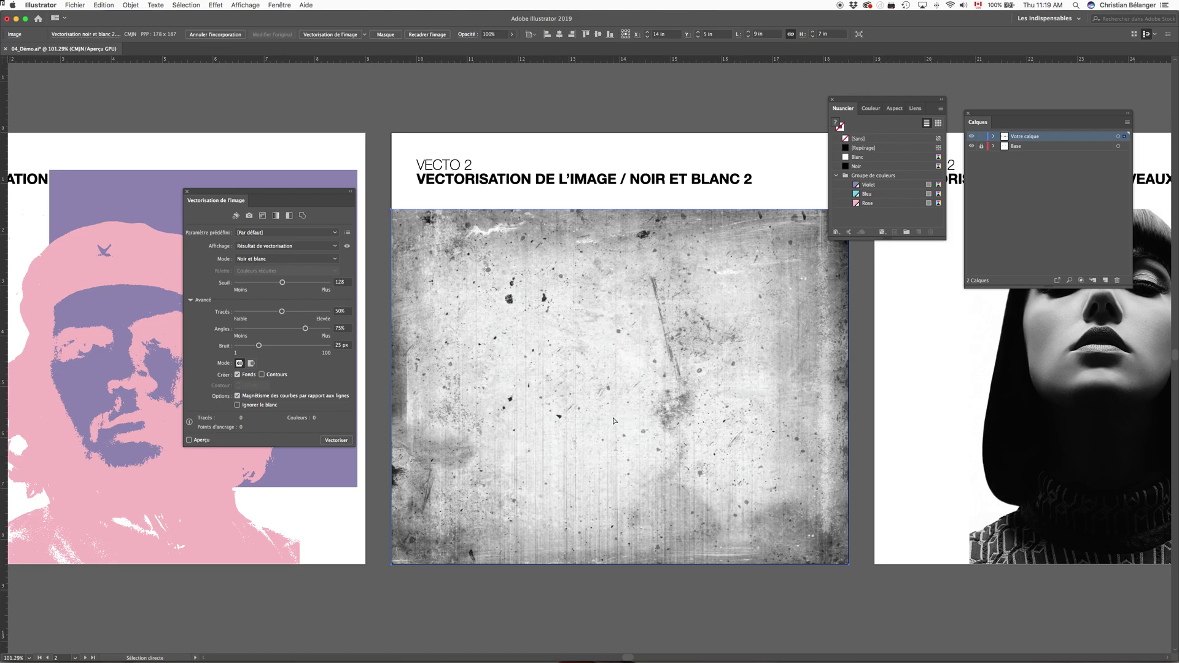
Step: Switch to Chrome, search Google Images for "free grunge texture" in a new tab, then close the tab and return to Illustrator
key(super+Tab)
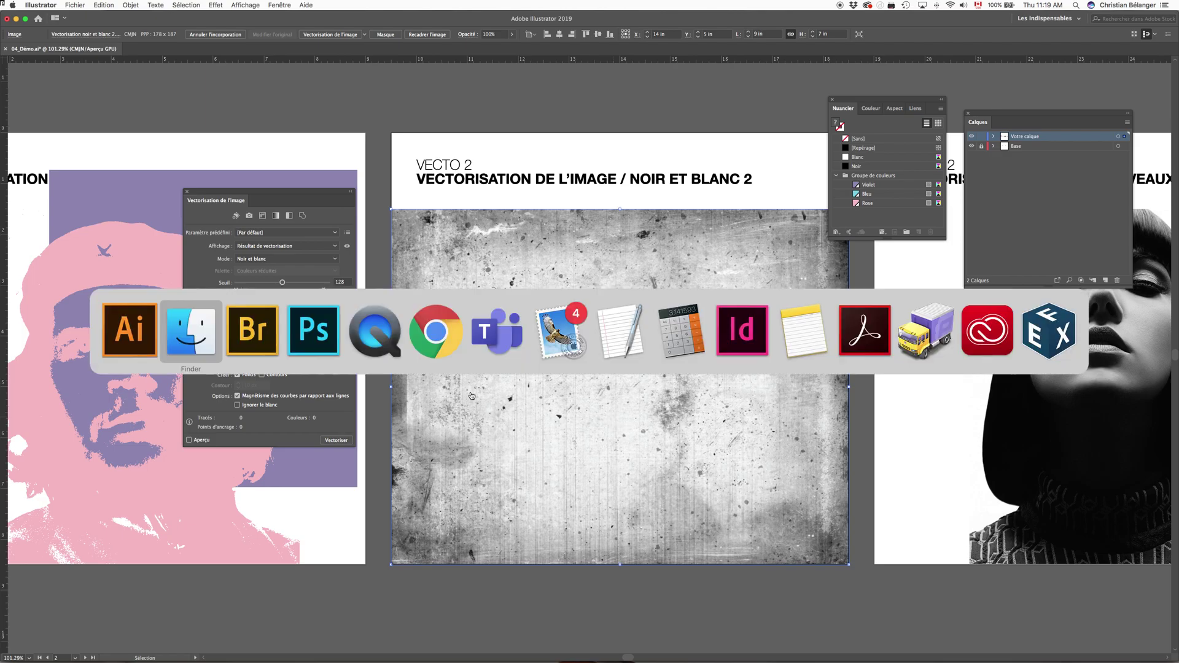
click(417, 338)
key(super+t)
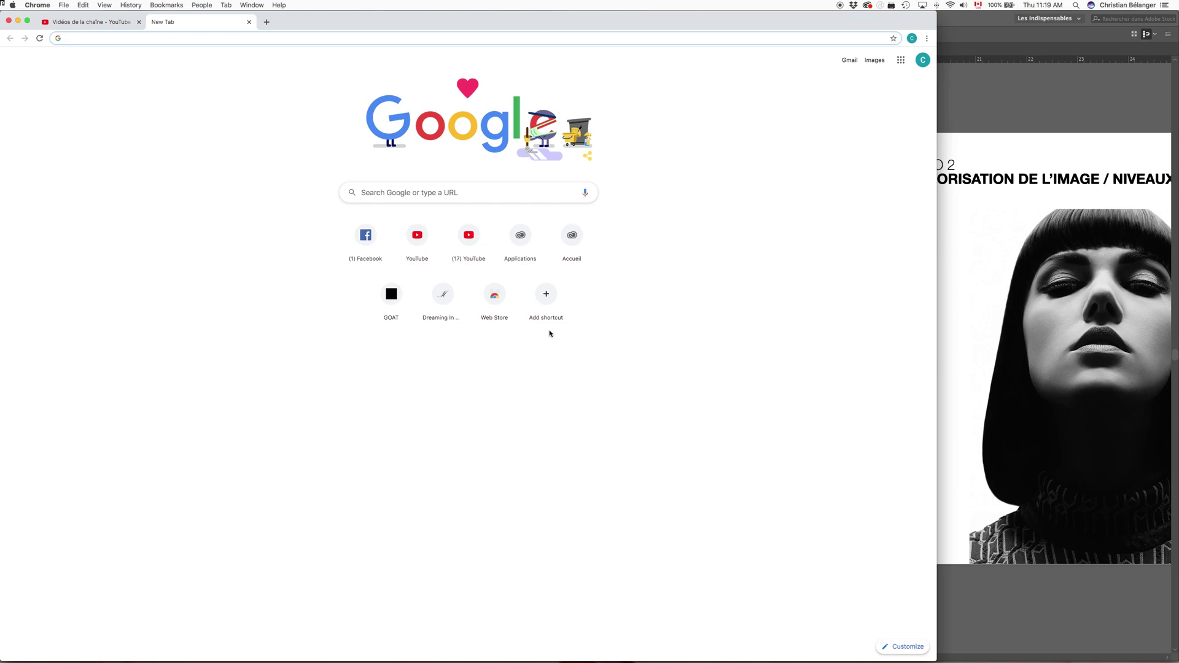
text(g)
key(super+a)
text(free )
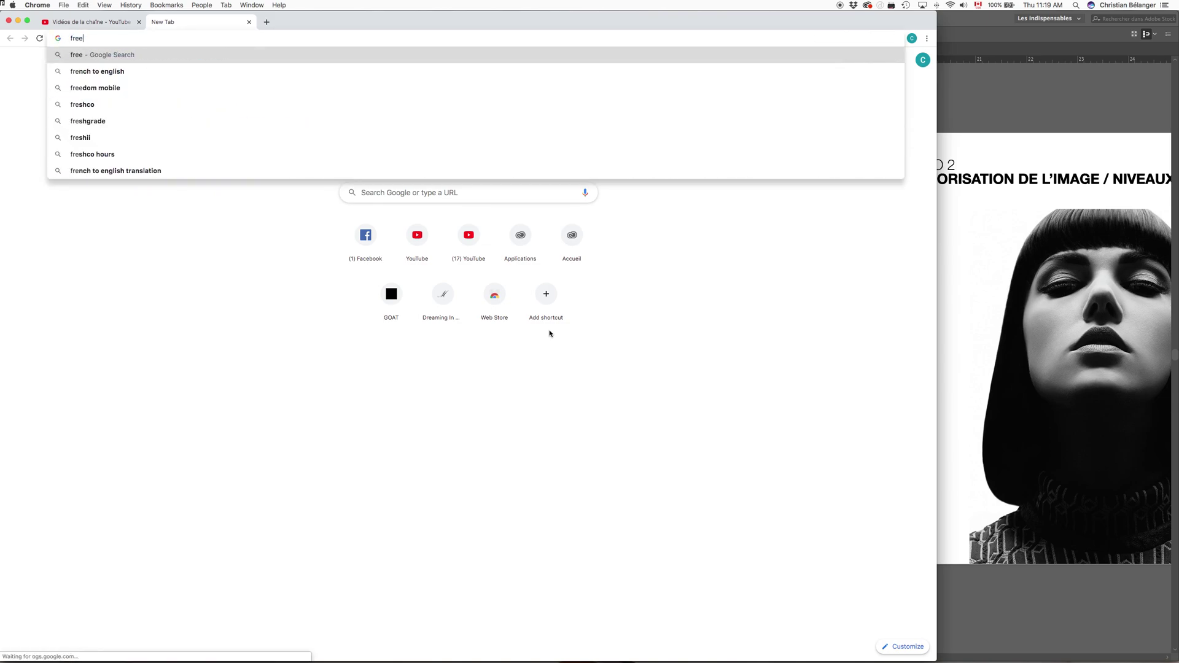
text(grun)
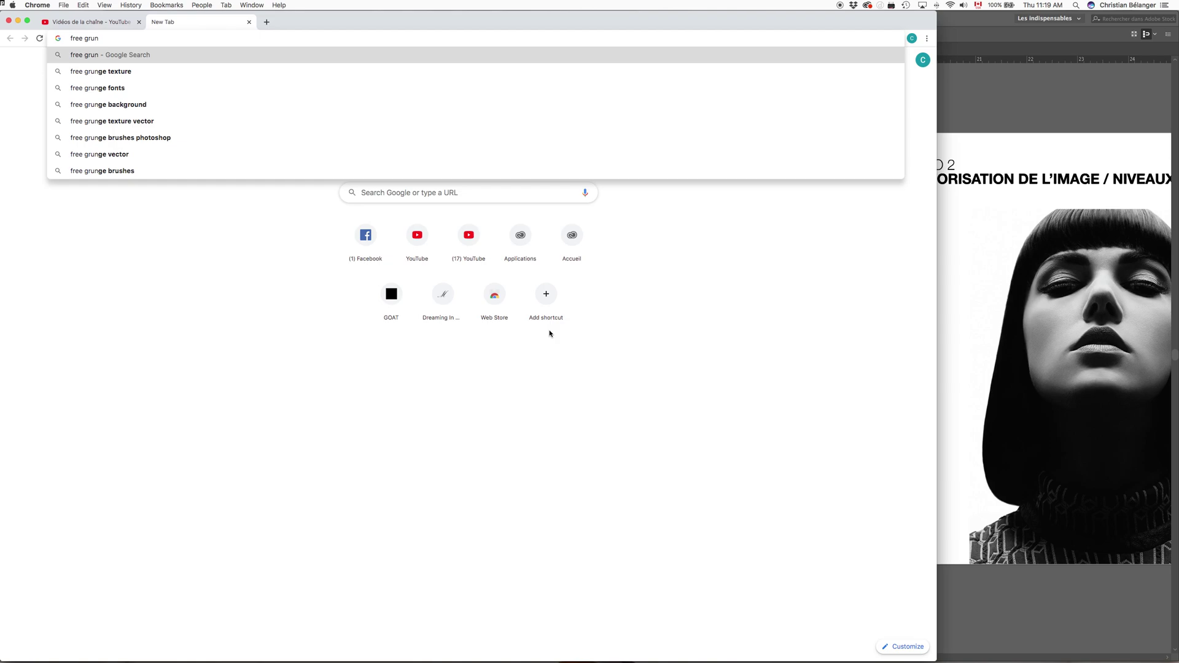
text(ge)
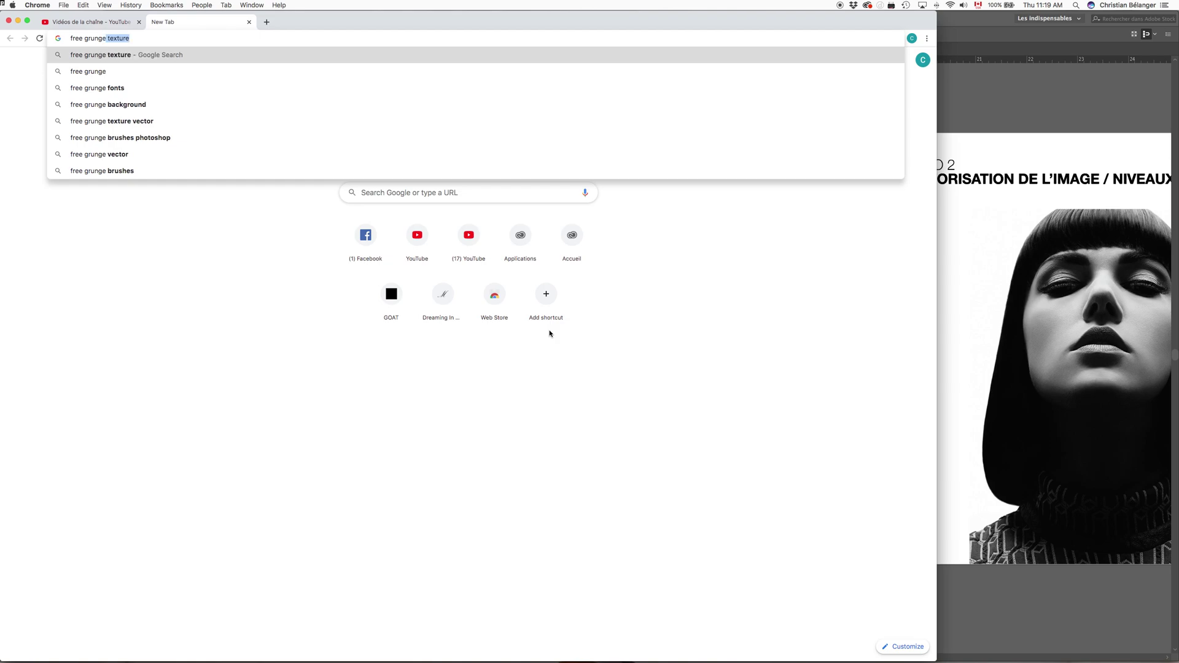
key(Return)
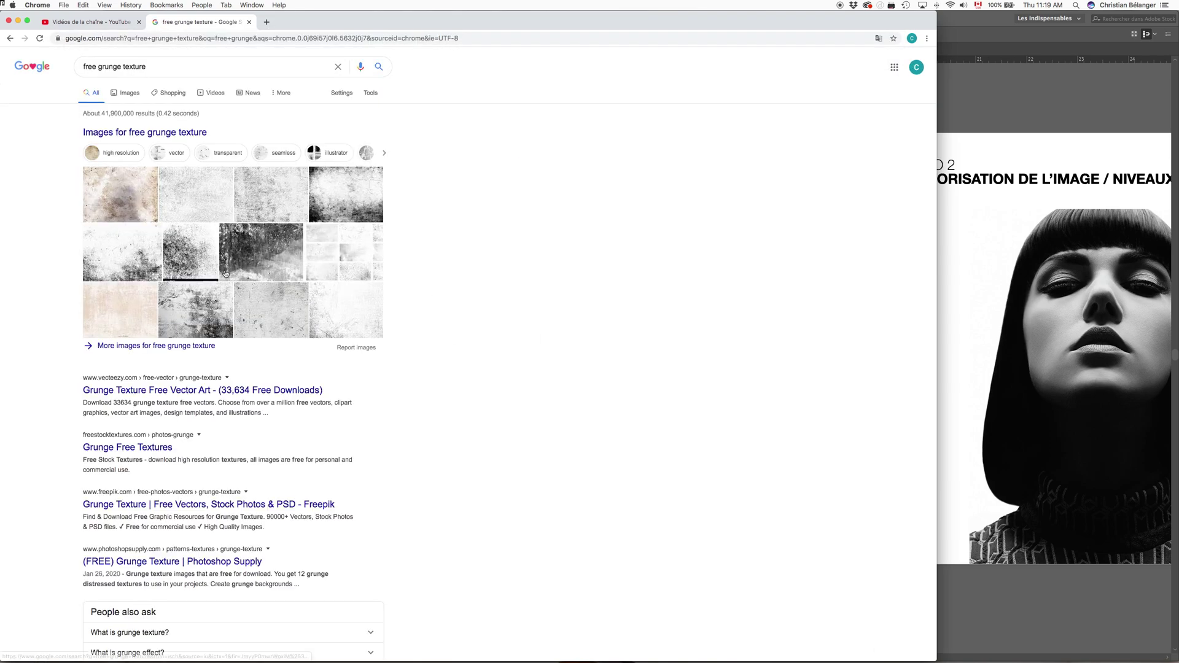
click(125, 93)
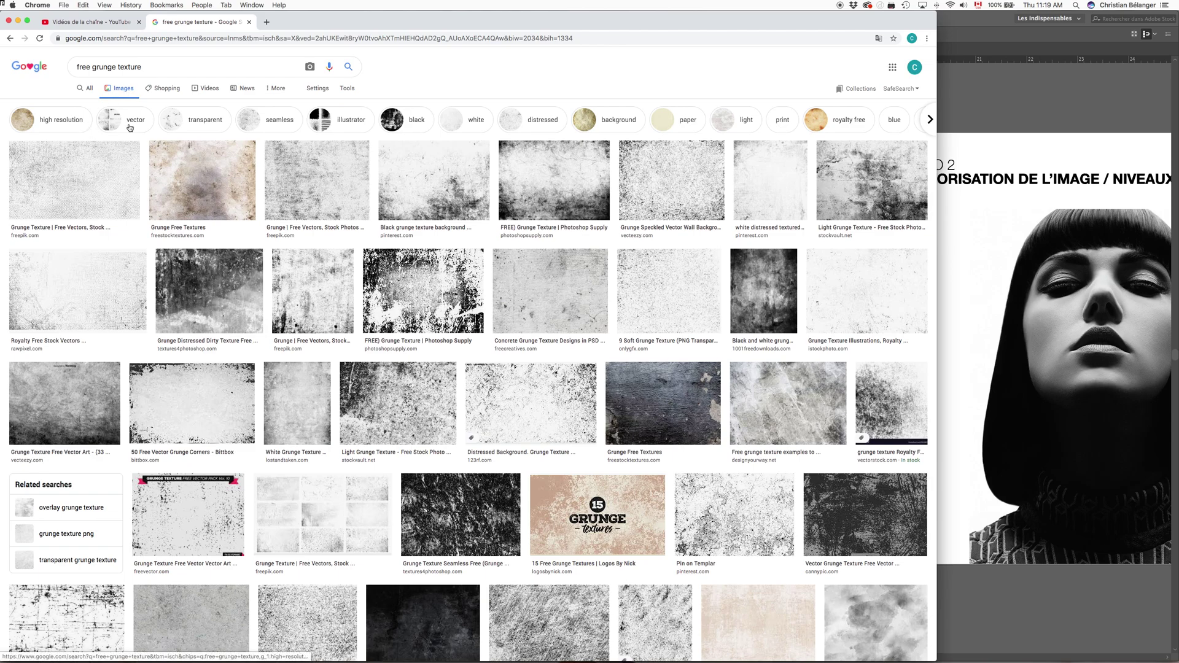
key(super+w)
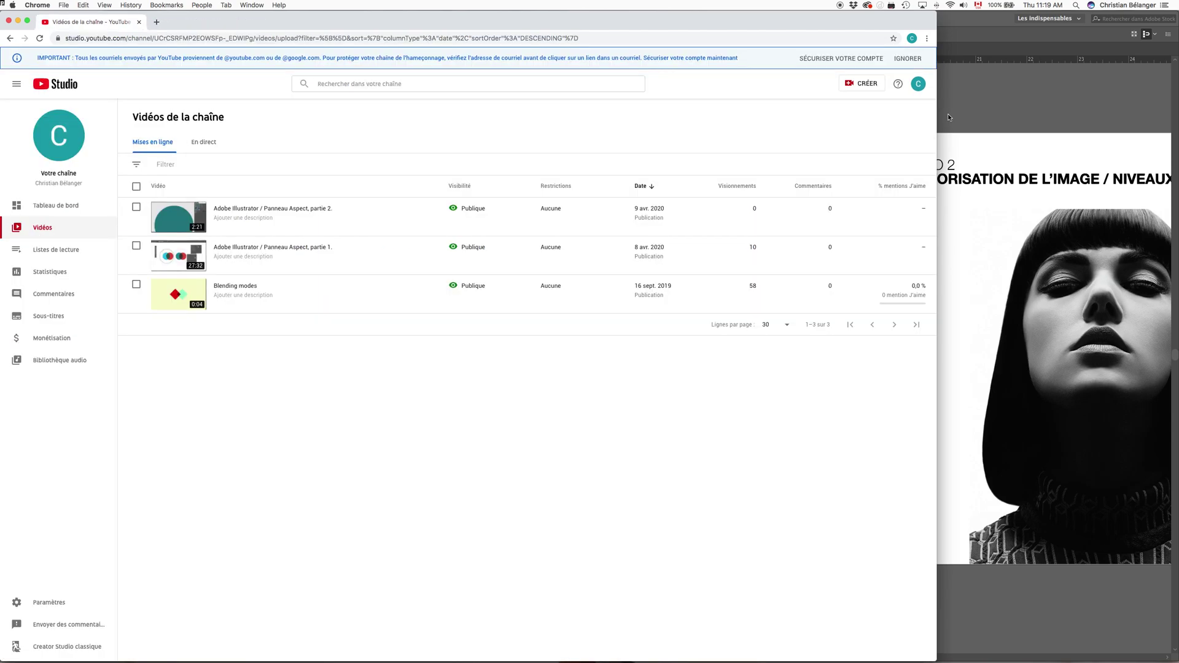
click(948, 117)
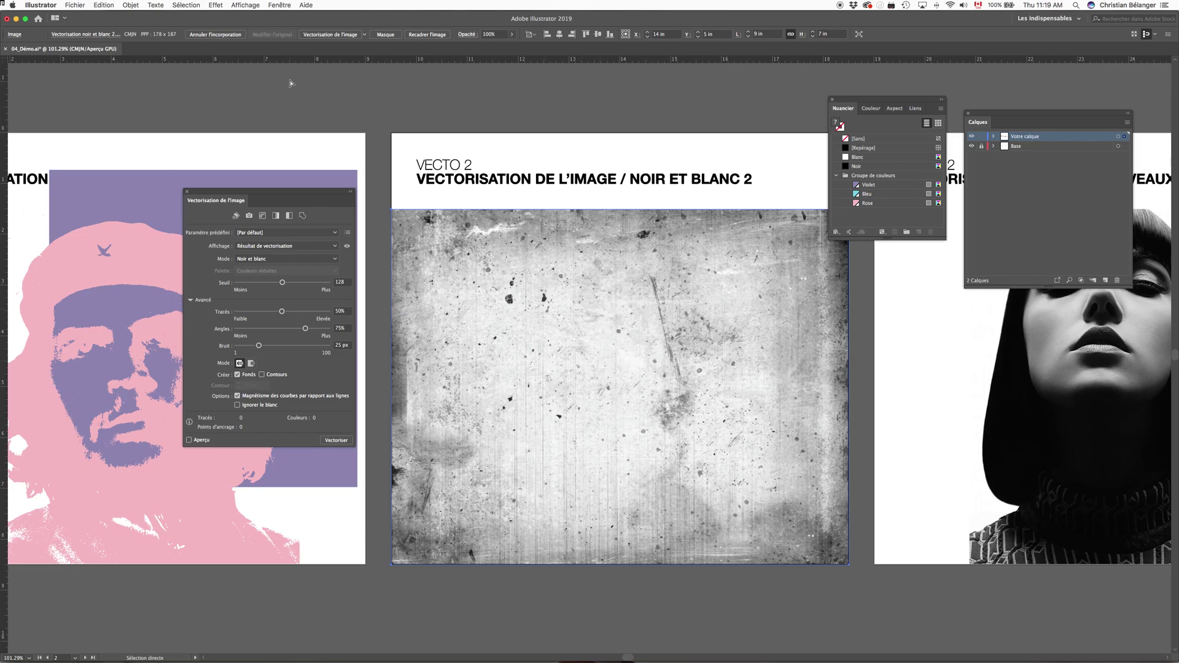
Step: Trace the grunge texture in black and white with Tracés and Angles at 100%, Bruit at 1 px, and Ignorer le blanc enabled
click(331, 37)
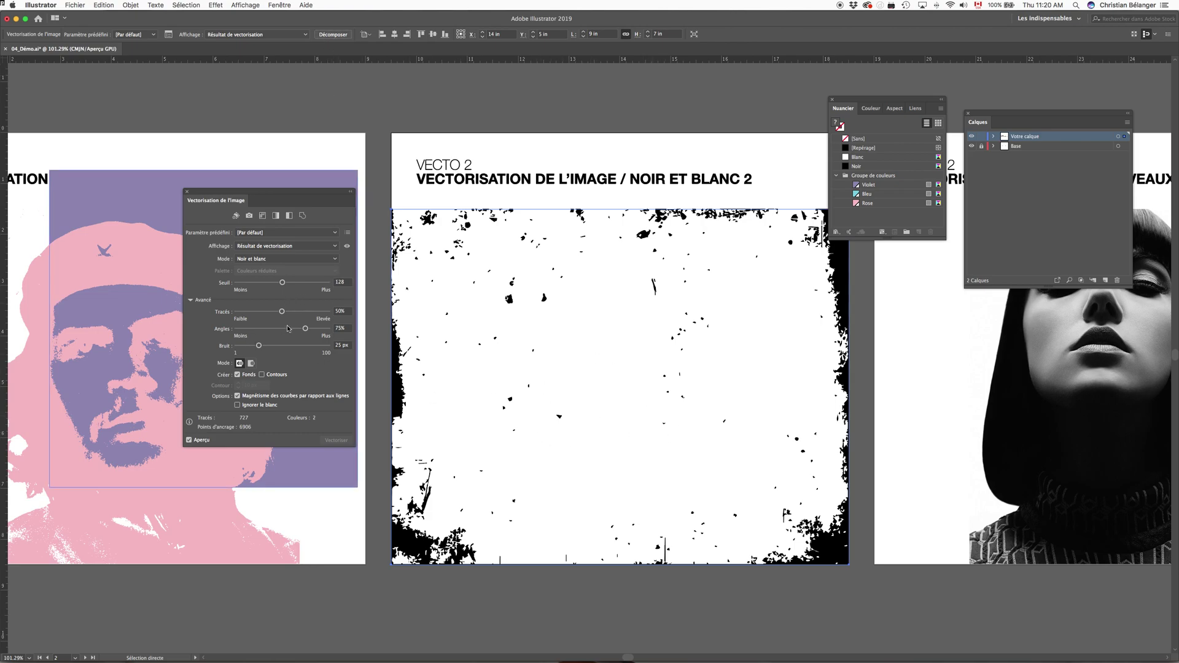
drag(282, 312, 328, 311)
drag(307, 332, 350, 330)
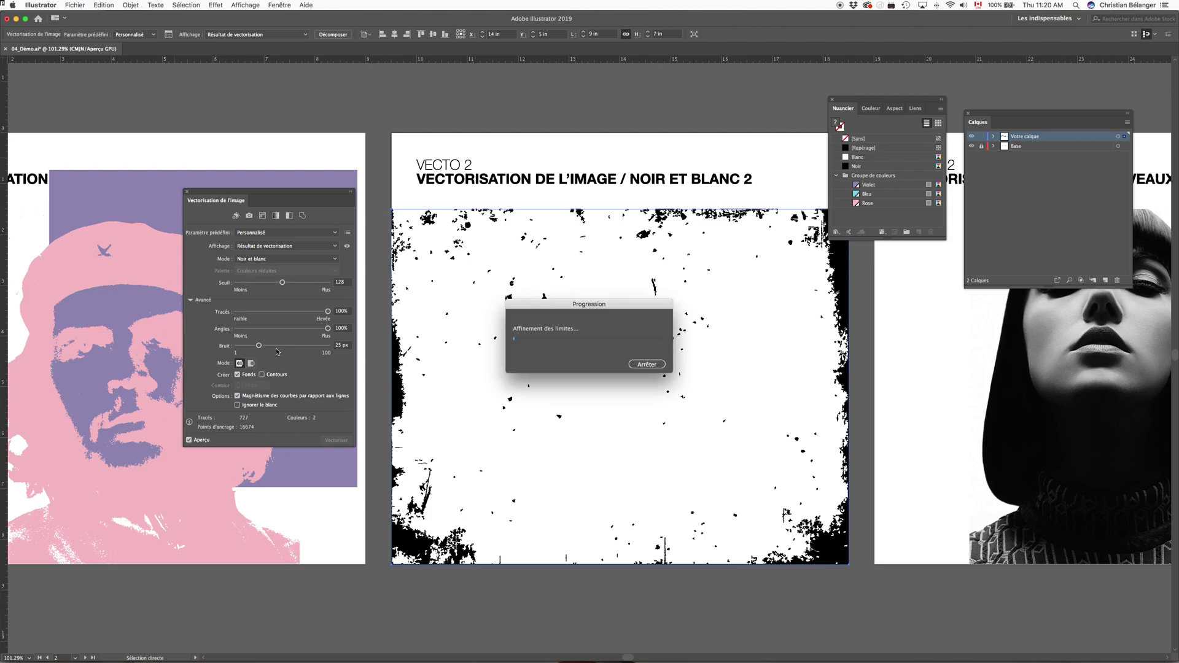
drag(258, 346, 196, 350)
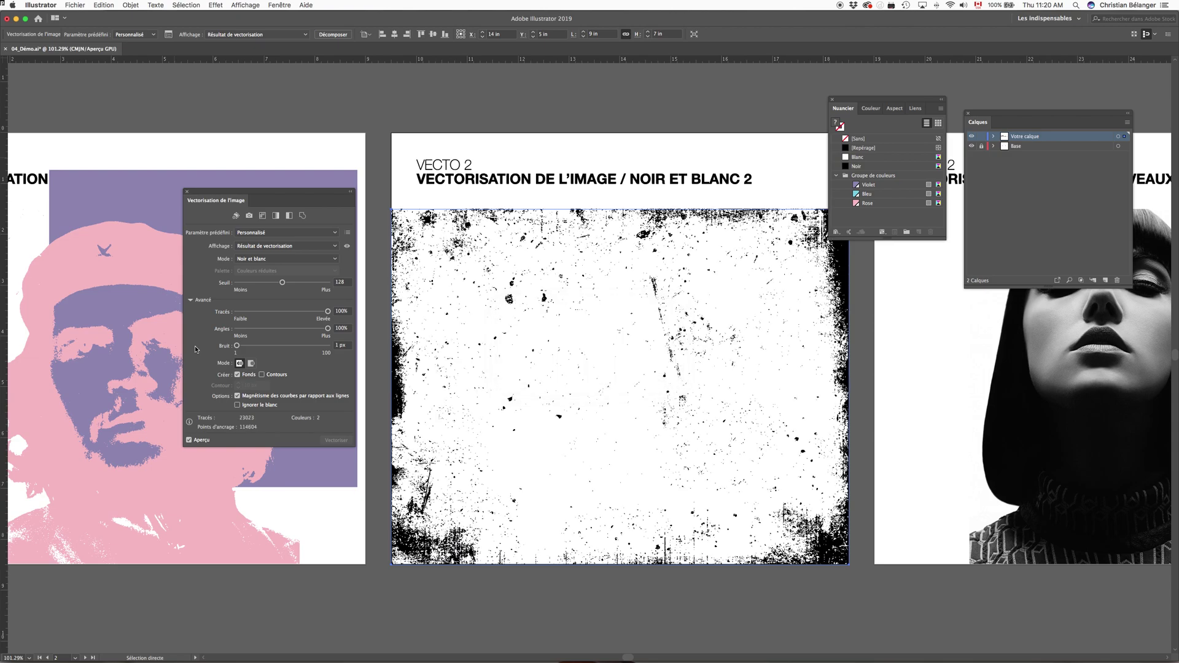
click(238, 405)
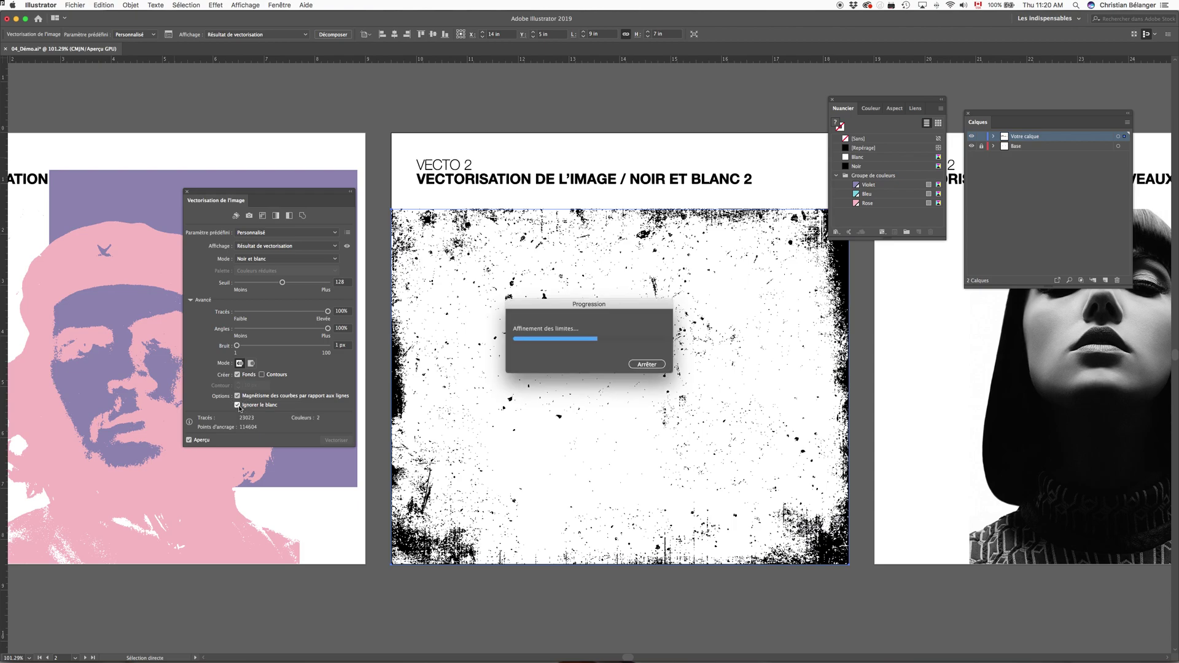
Step: Expand the grunge tracing into paths and move it onto the beret portrait's artboard, overlapping the portrait
click(333, 34)
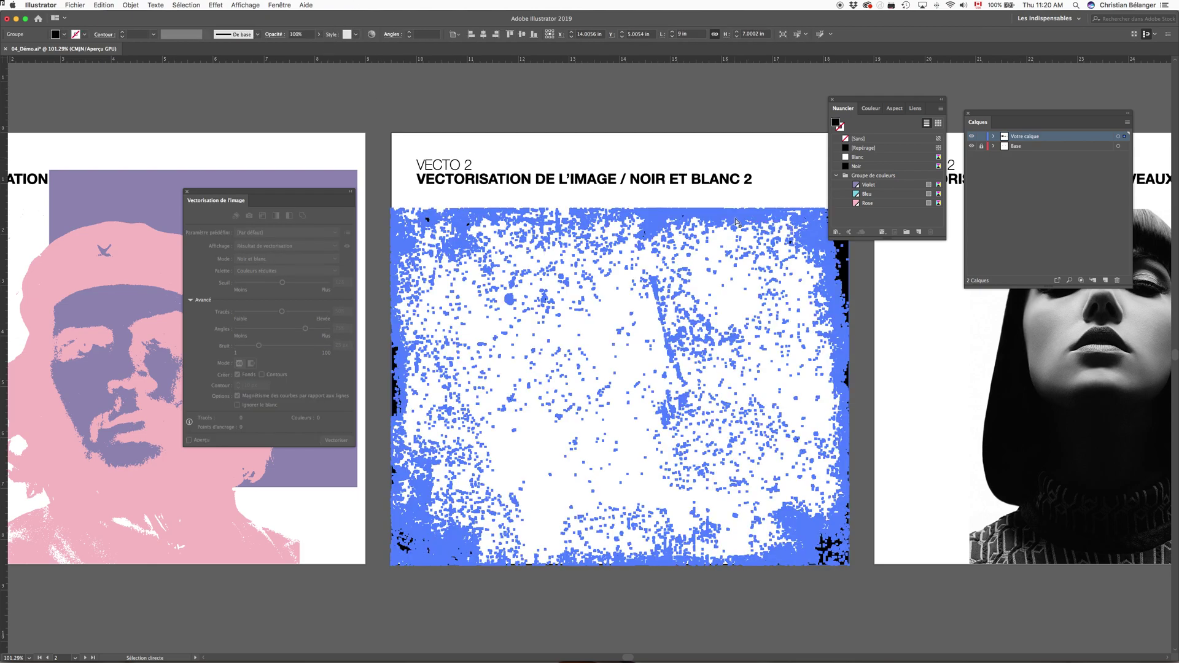
mouse_move(743, 219)
mouse_down()
mouse_move(157, 274)
mouse_move(157, 261)
mouse_move(735, 260)
mouse_move(714, 341)
mouse_up()
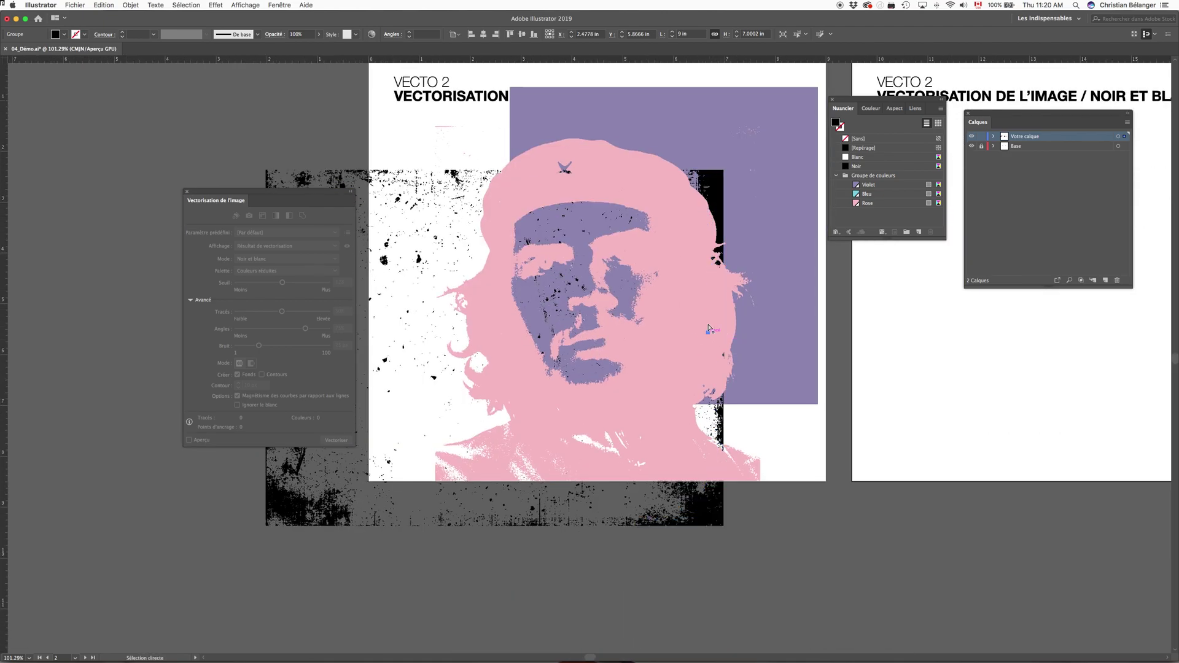
Step: Bring the grunge texture to the front and move it about 0.75 in right and 0.9 in up over the portrait
right_click(708, 324)
mouse_move(741, 439)
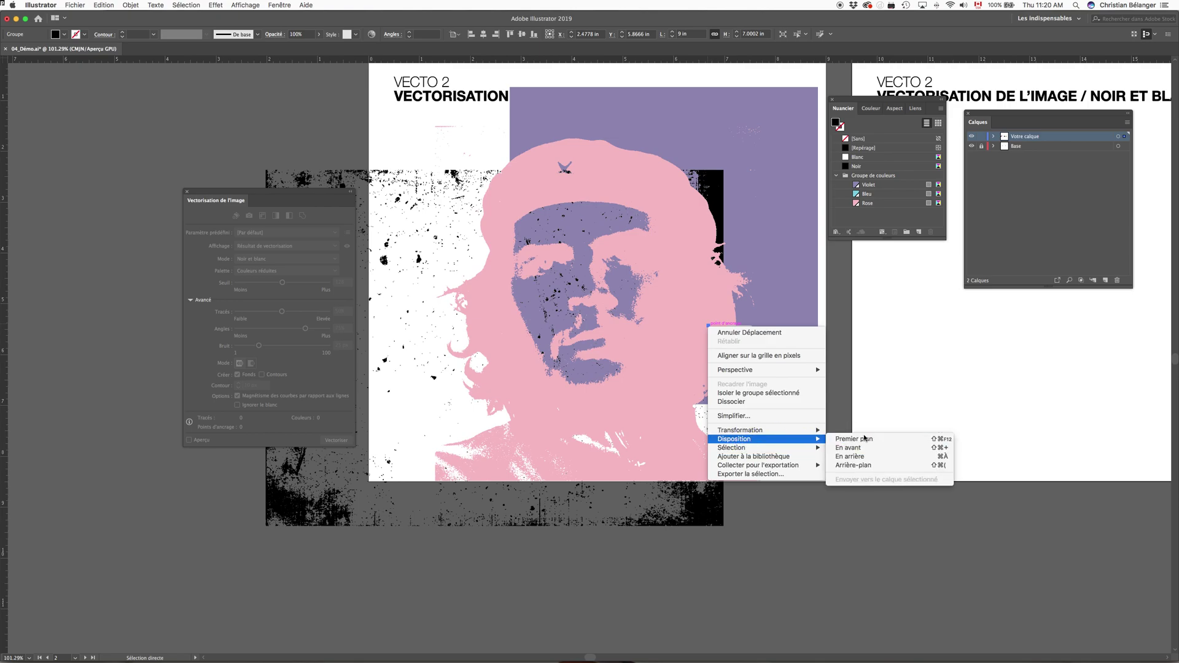
click(853, 439)
drag(706, 521, 744, 477)
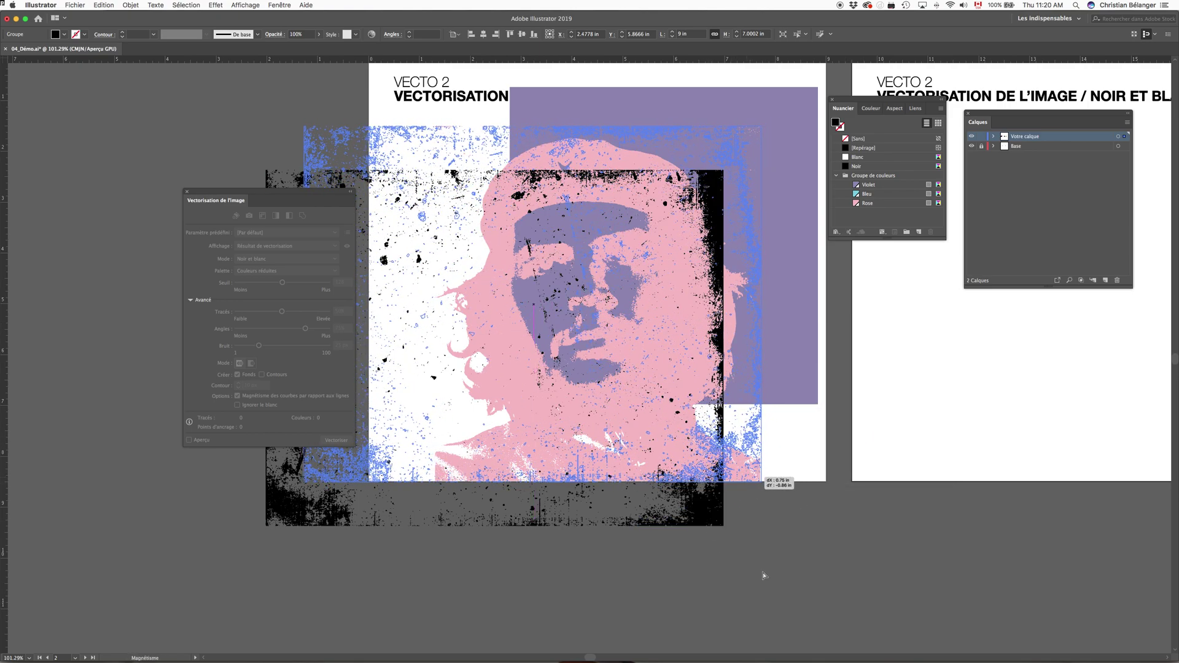
click(763, 574)
Step: Trace the black-haired woman's portrait on the NIVEAUX DE GRIS artboard with the default Image Trace settings
key(space)
drag(801, 512, 295, 580)
drag(934, 528, 462, 458)
click(463, 459)
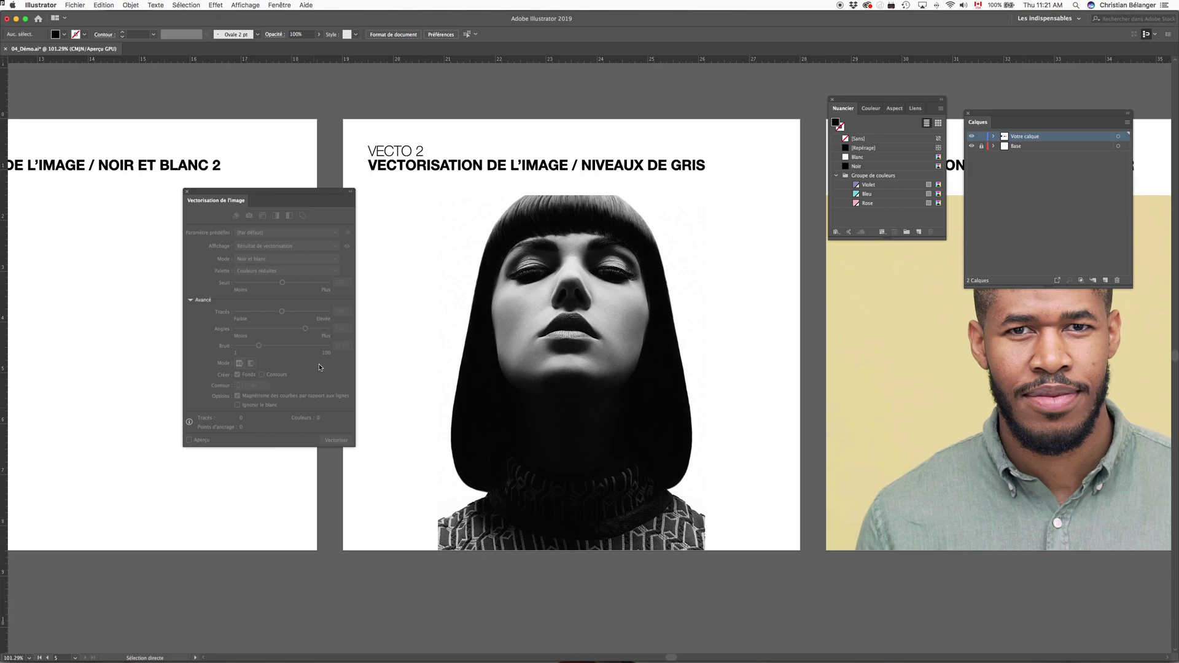
click(624, 369)
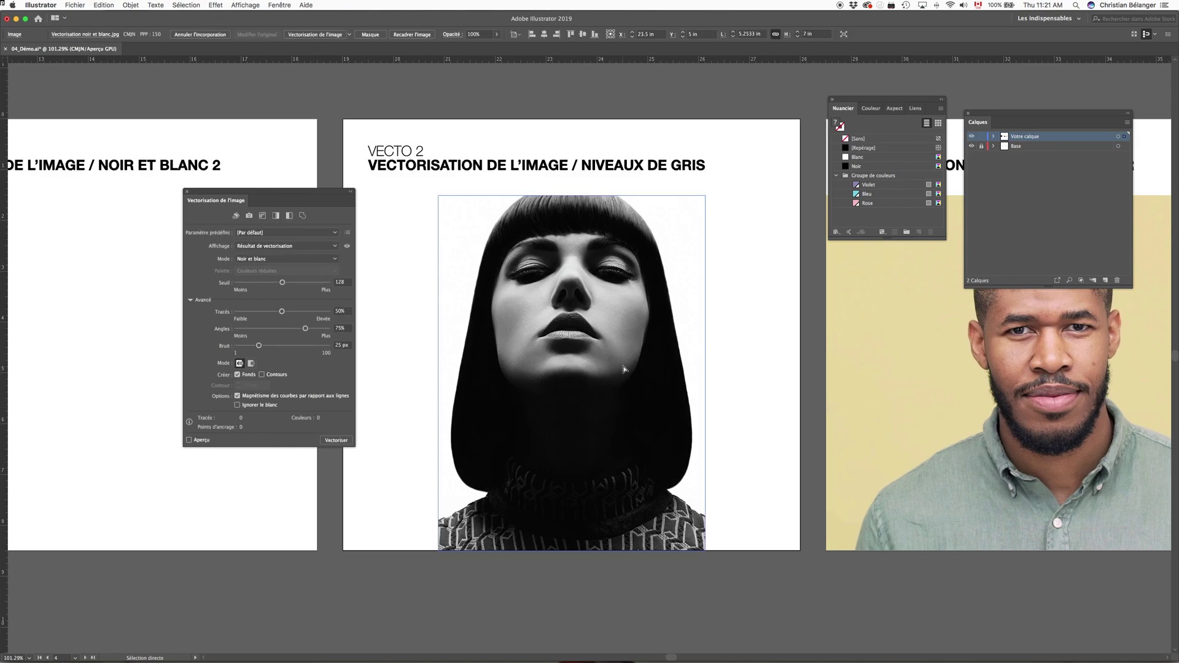
click(334, 35)
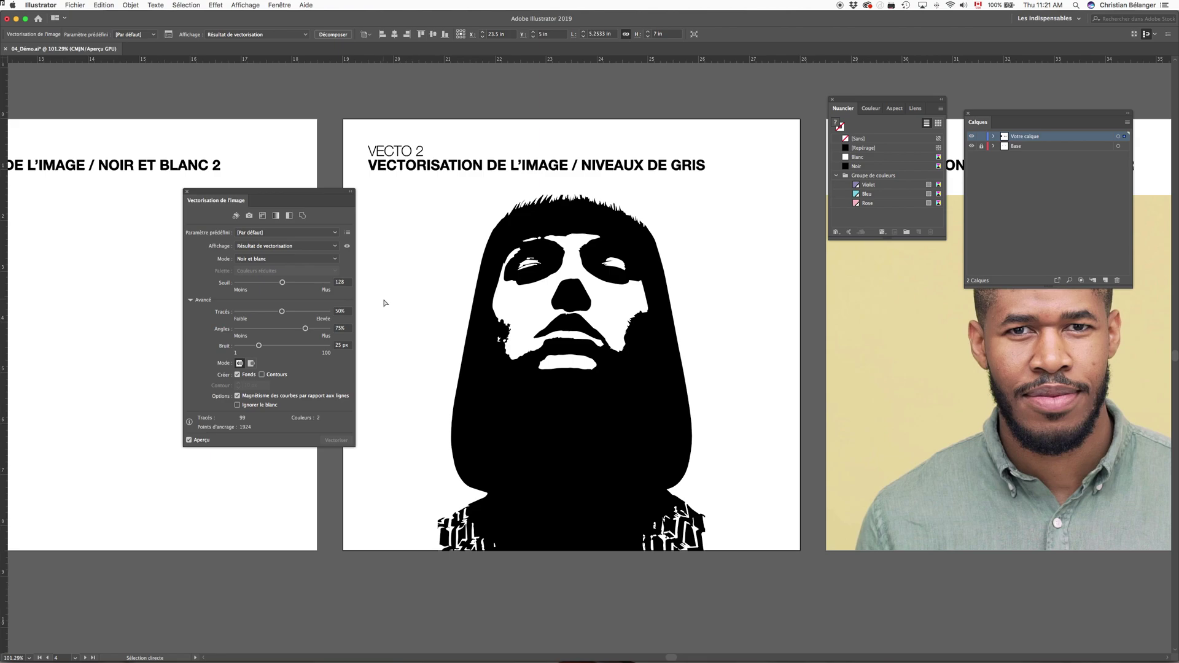
Step: Change the woman's tracing to Niveaux de gris mode and set Gris to 5
click(270, 258)
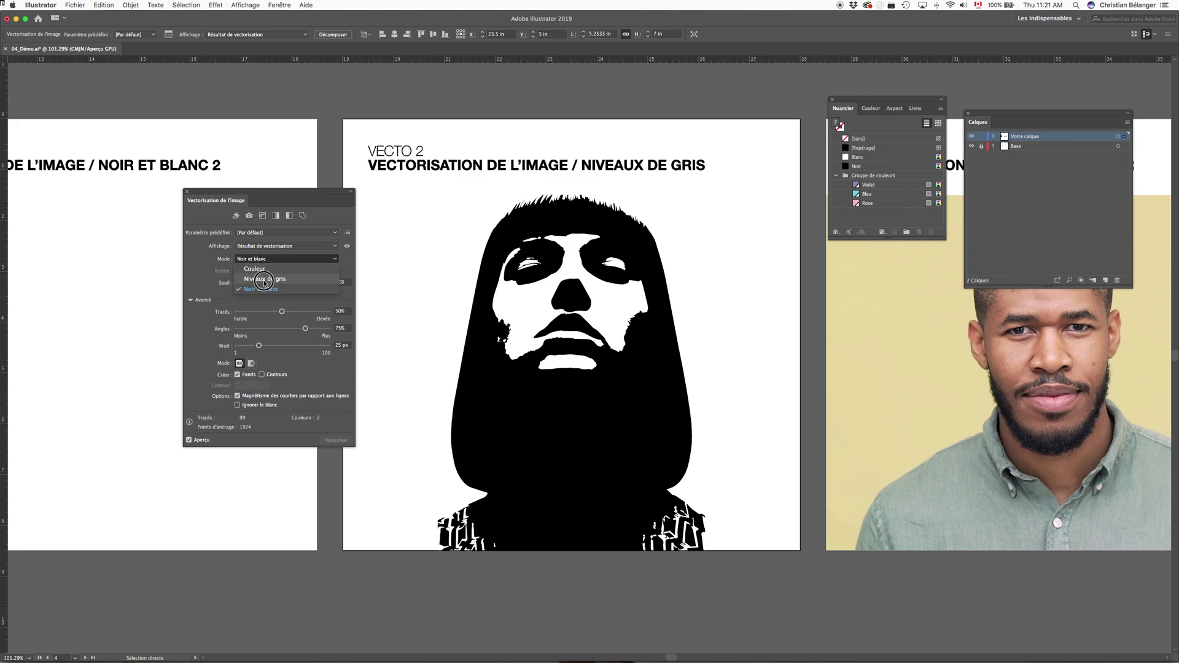
click(265, 280)
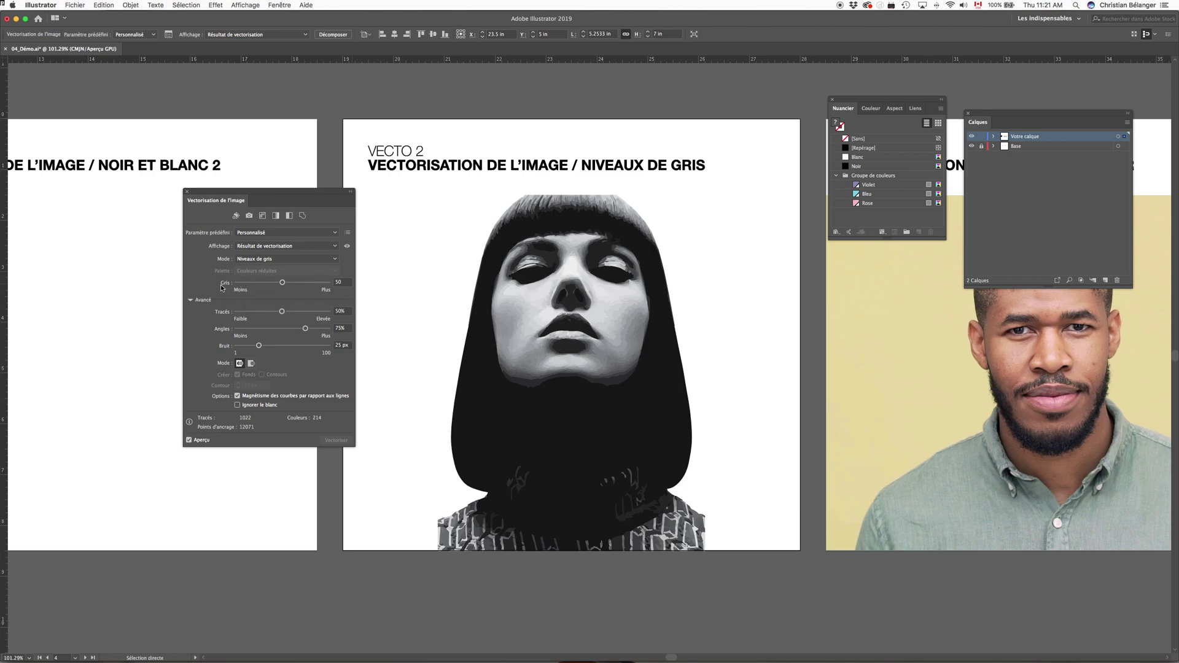
click(342, 282)
text(5)
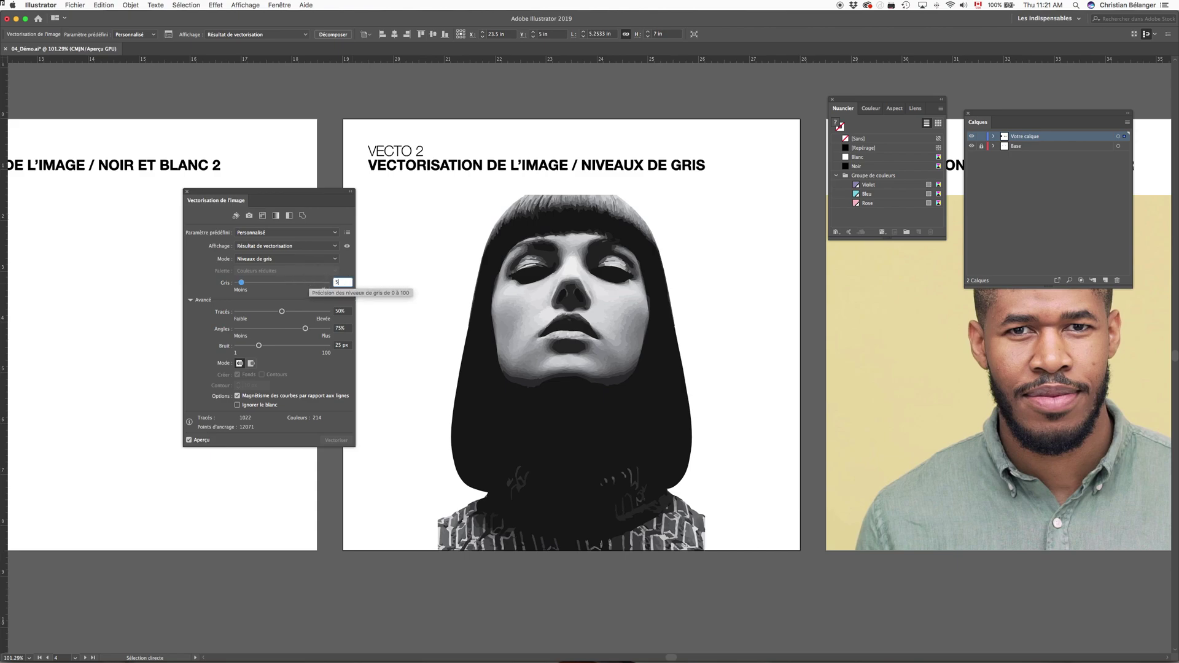
key(Return)
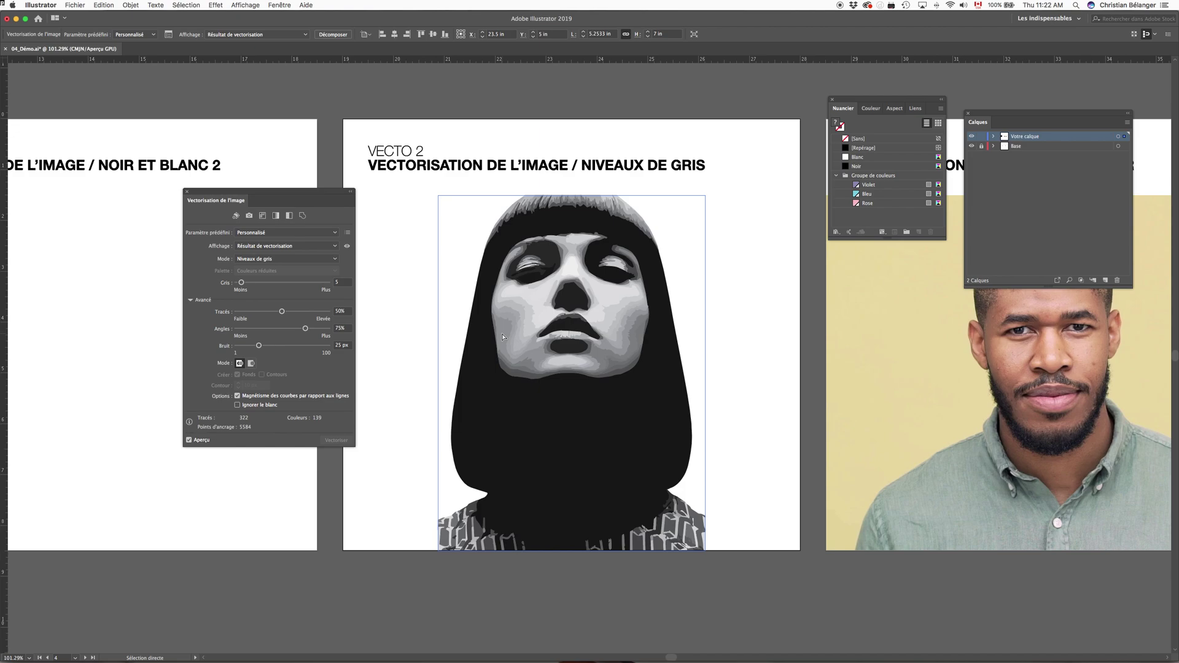
Step: Switch to Adobe Bridge, preview Black_and_white_woman_IV_by_AtixVector.jpg full screen, and return to Illustrator
key(super+Tab)
key(Tab)
key(Tab)
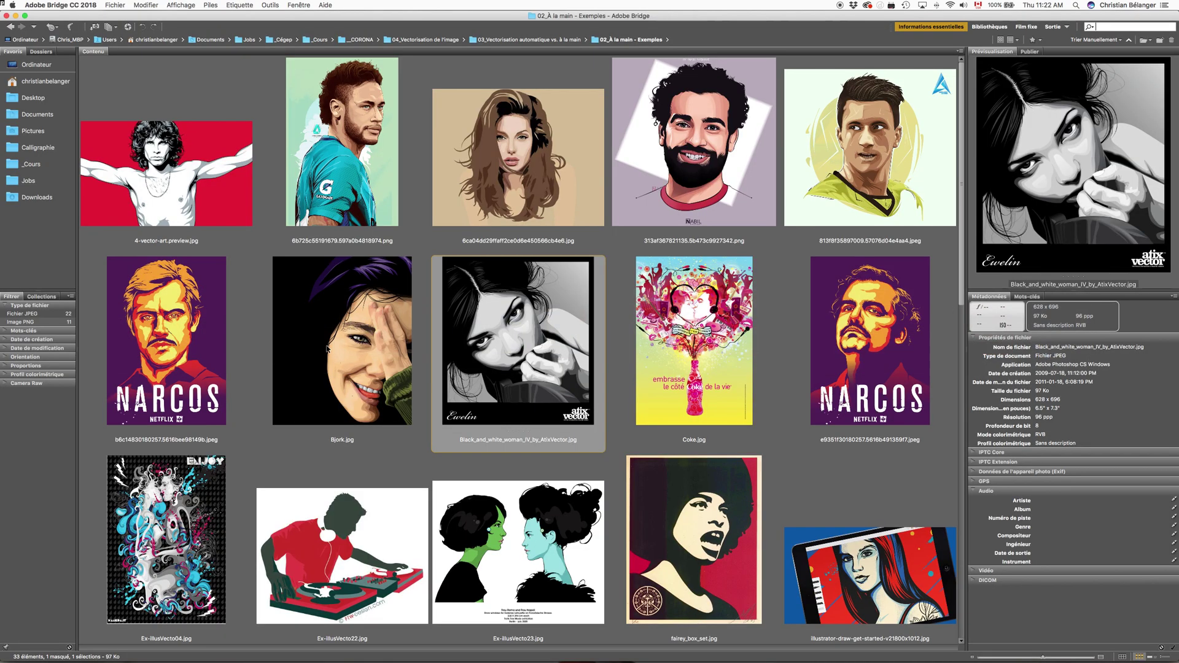
key(space)
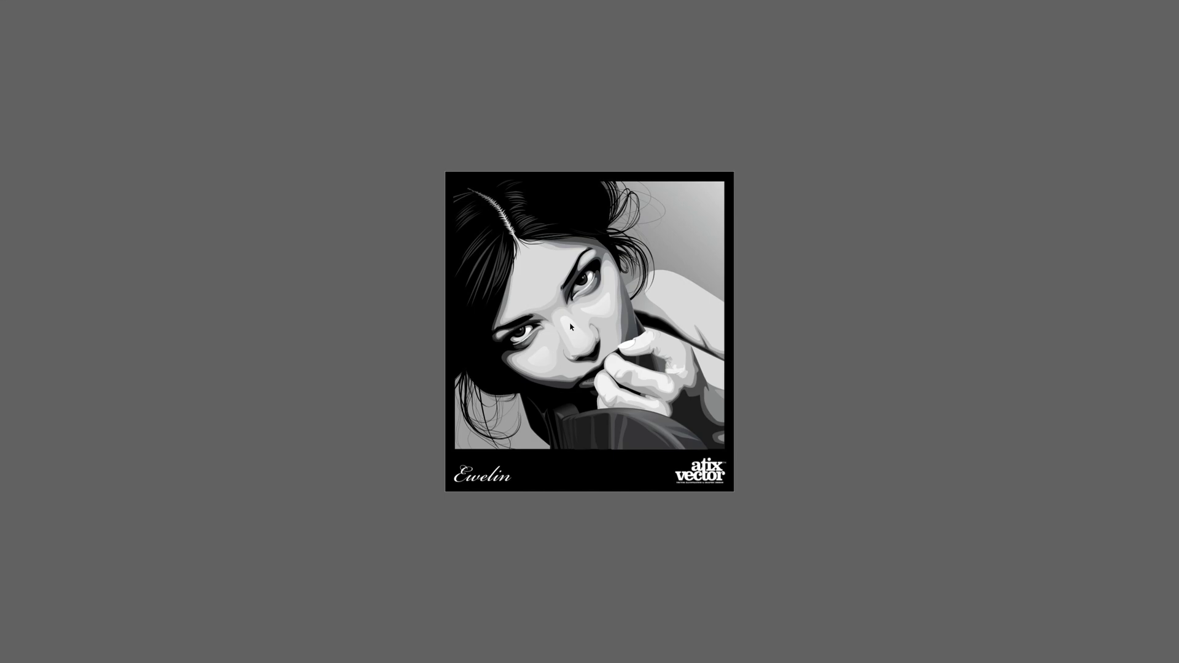
key(super+Tab)
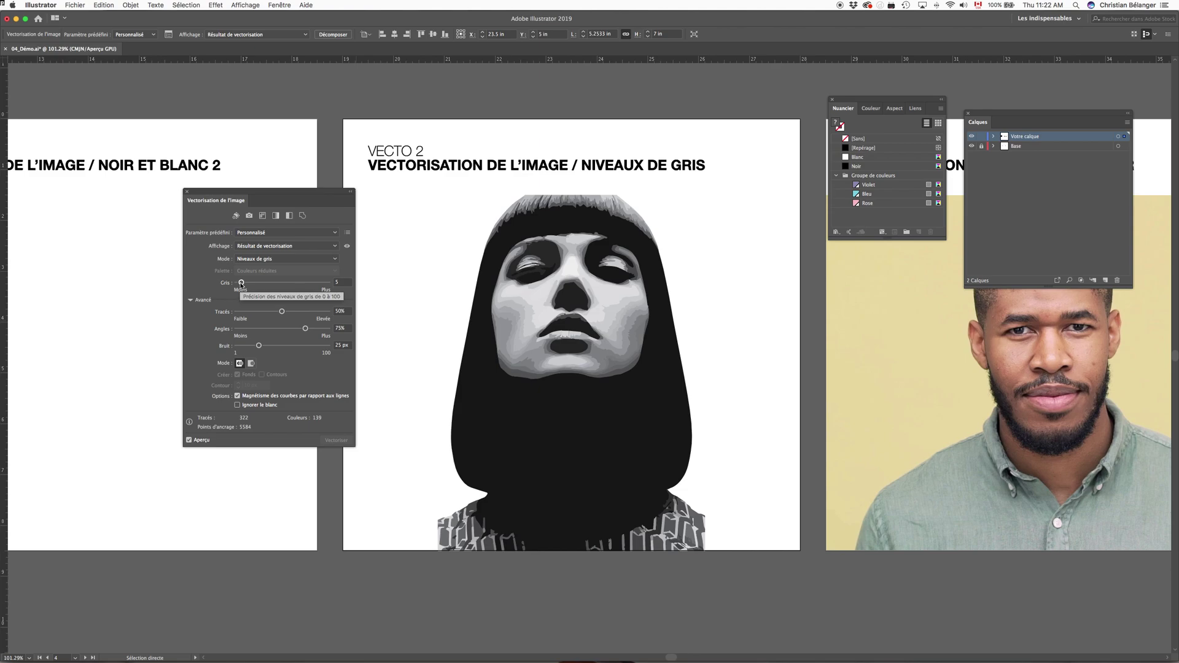
Step: Try Gris at 91 on the woman's tracing, and set it back to 5
drag(241, 284, 320, 286)
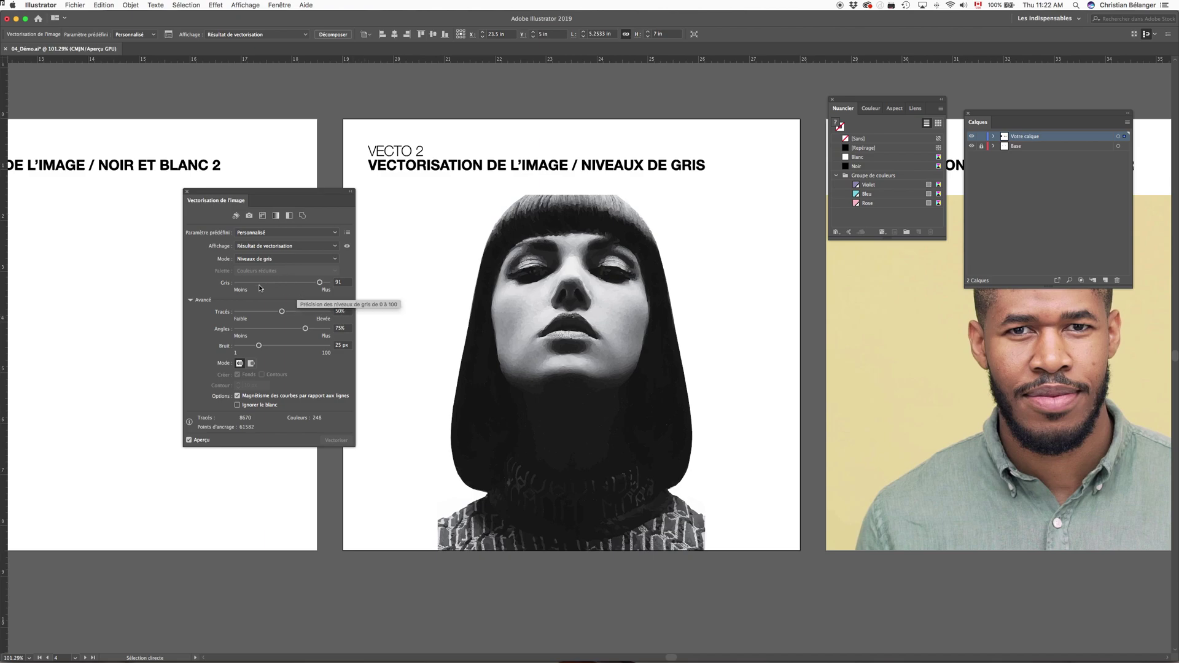
click(299, 285)
text(5)
key(Tab)
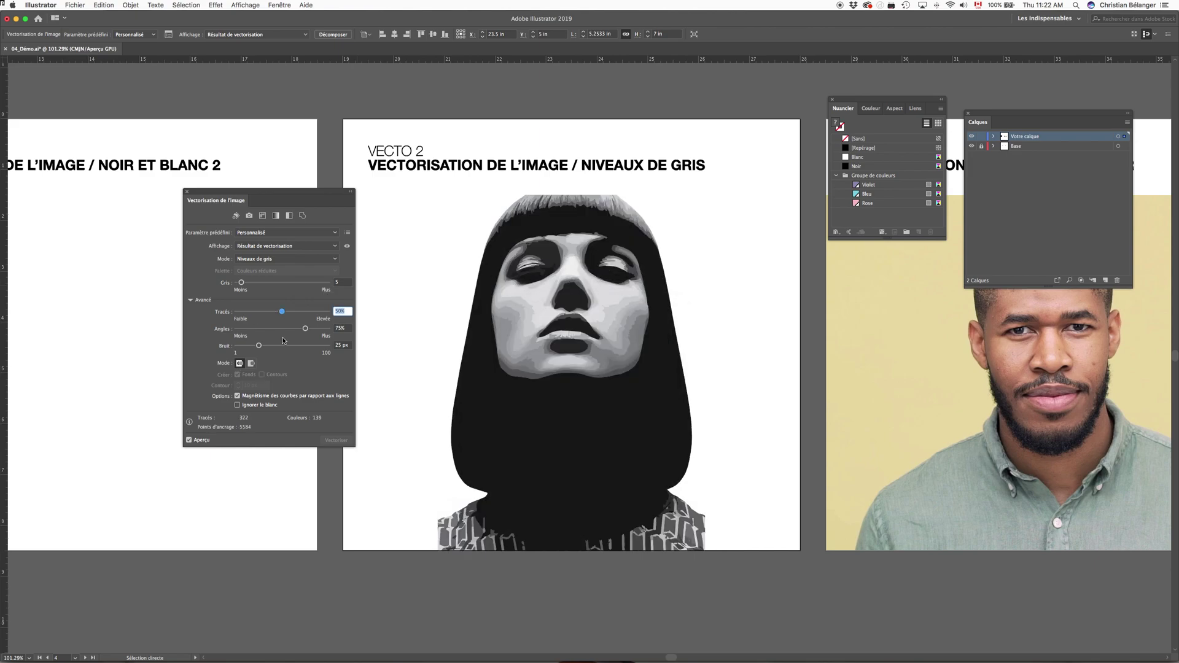
Step: Compare Tracés at 1% and 100% on the woman's tracing, leaving it at 1%
drag(281, 311, 229, 314)
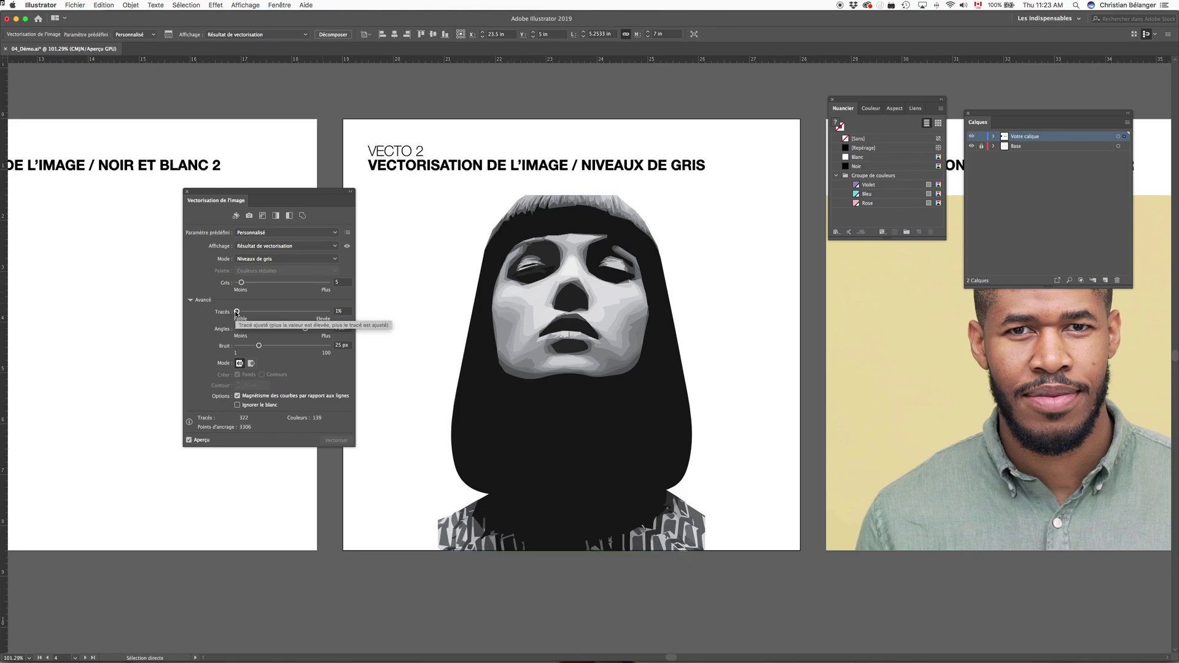
drag(237, 312, 360, 341)
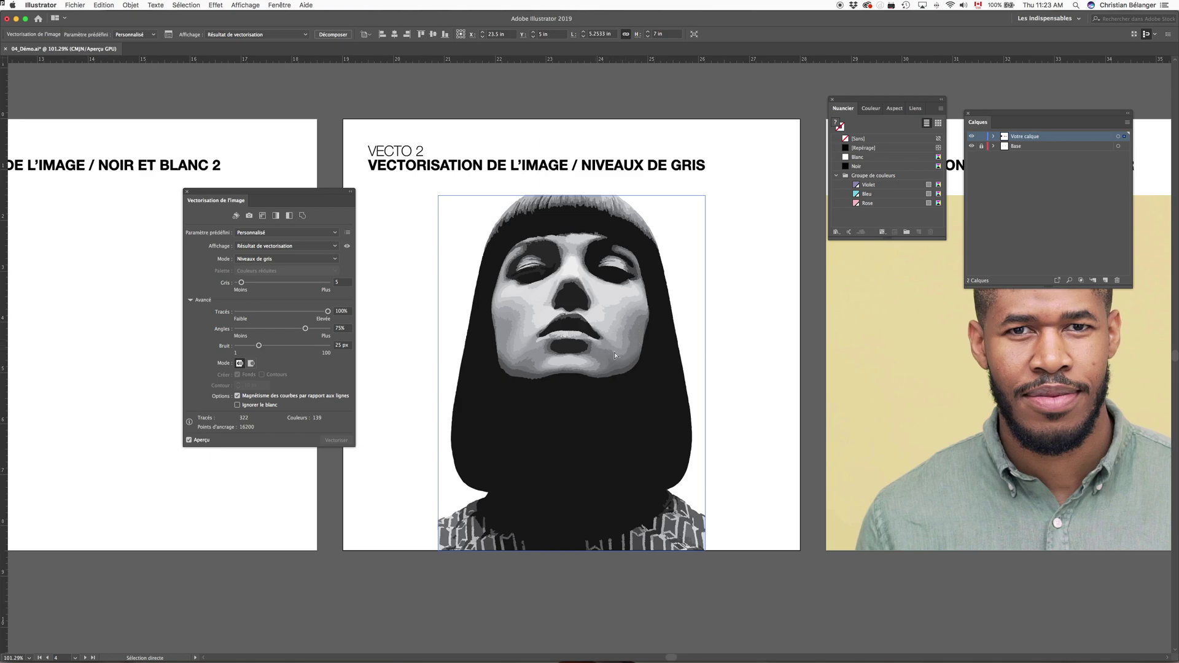
drag(241, 312, 217, 311)
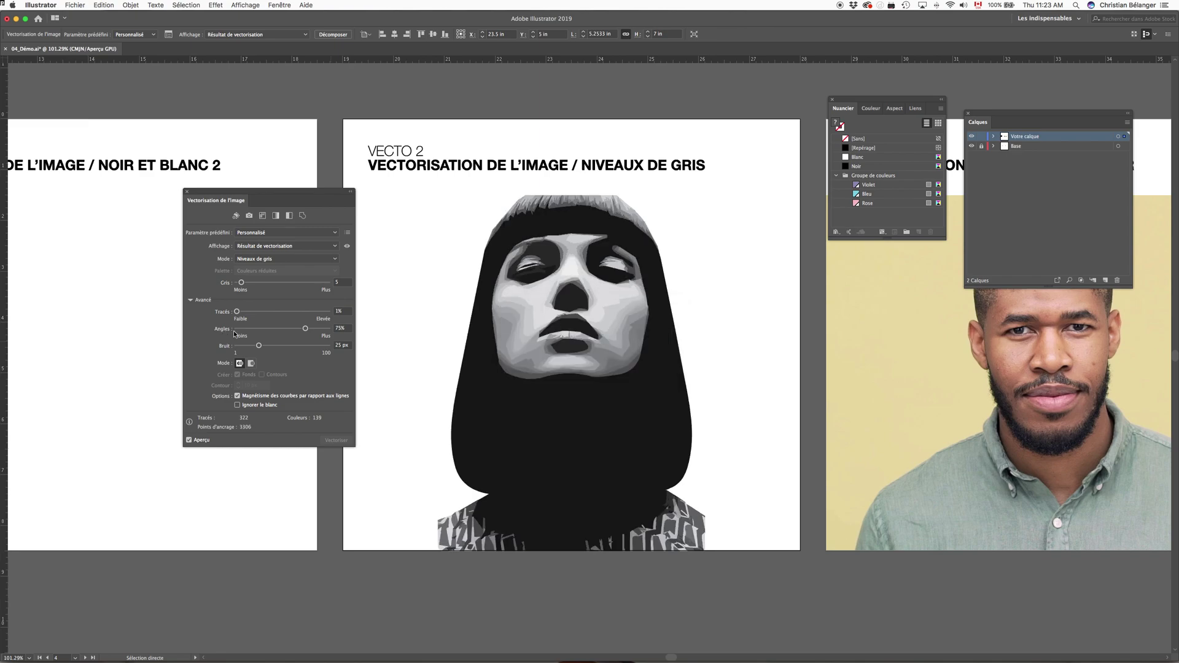
Step: Try Angles and Bruit at their maximums on the woman's tracing, and set Angles to 0% and Bruit to 1 px
drag(305, 329, 337, 330)
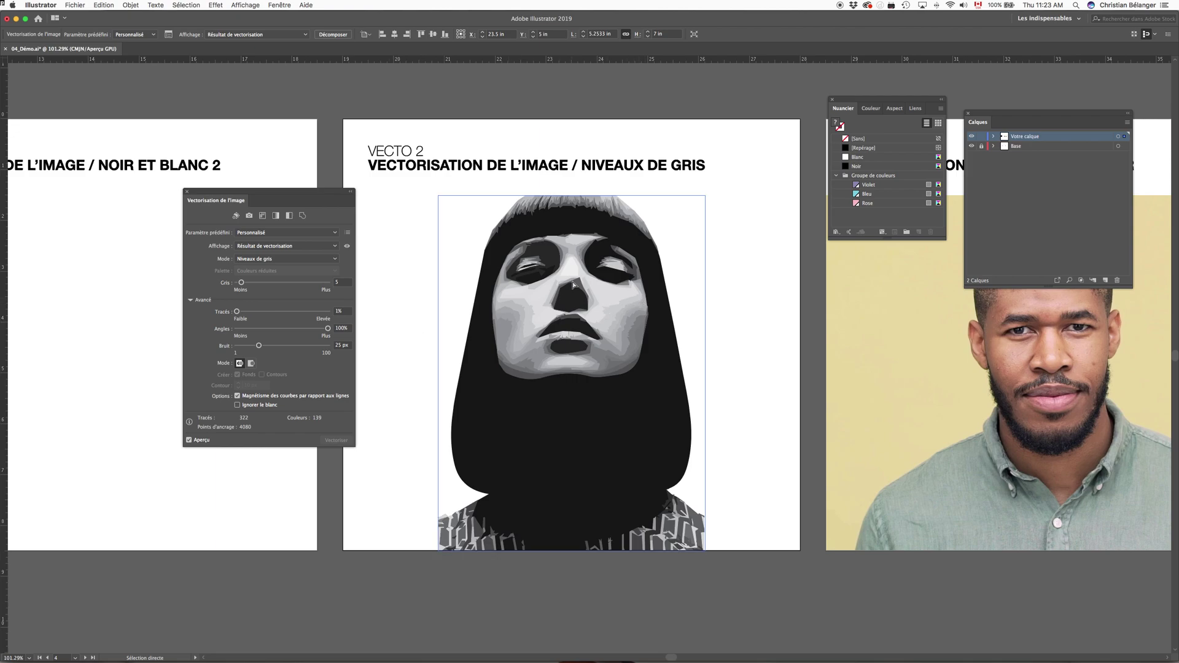
drag(328, 329, 223, 336)
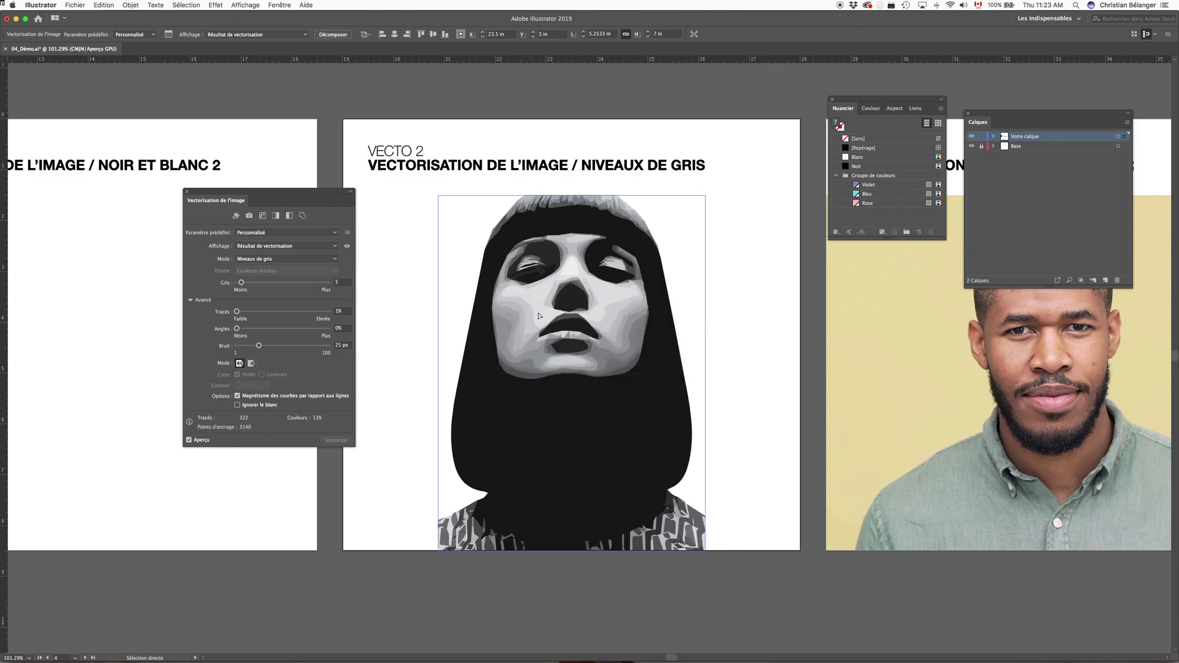
key(super+h)
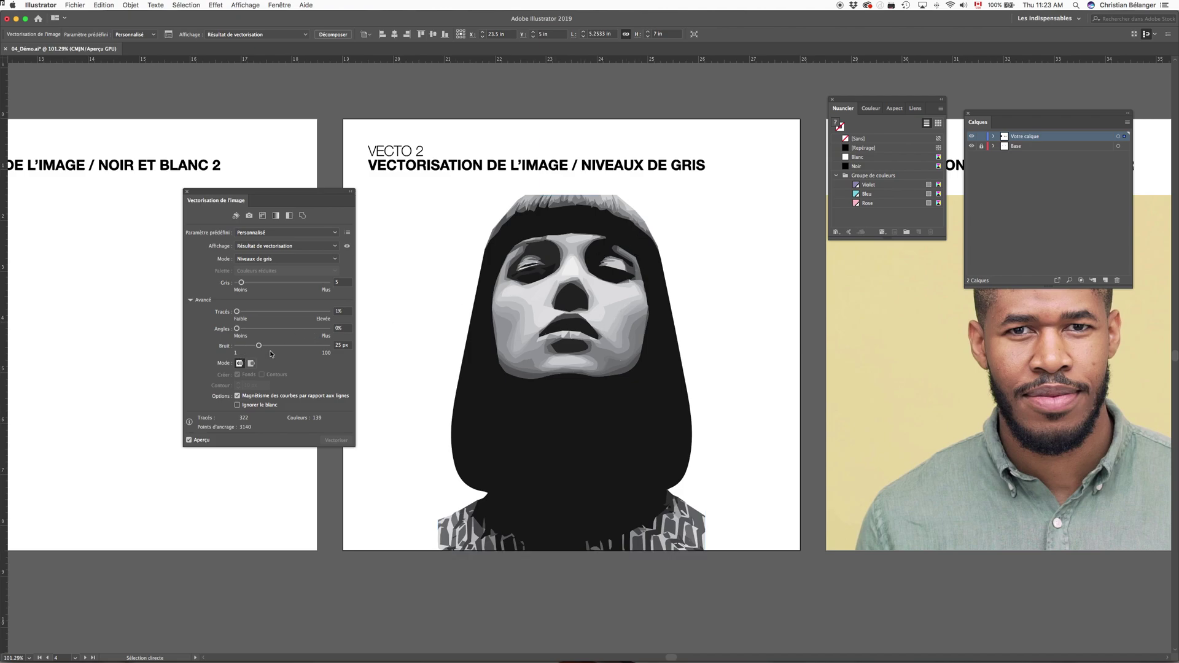
drag(259, 348, 360, 355)
drag(328, 346, 213, 352)
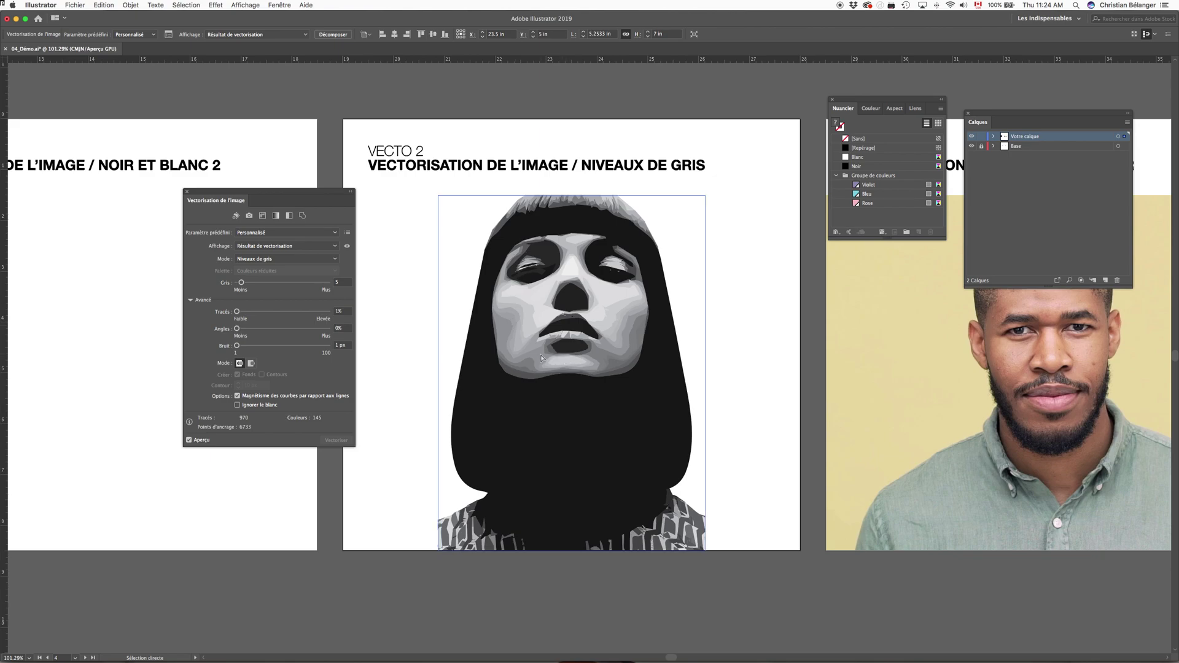
Step: Expand the woman's tracing into paths, checking the artwork in outline view before and after
key(v)
key(super+y)
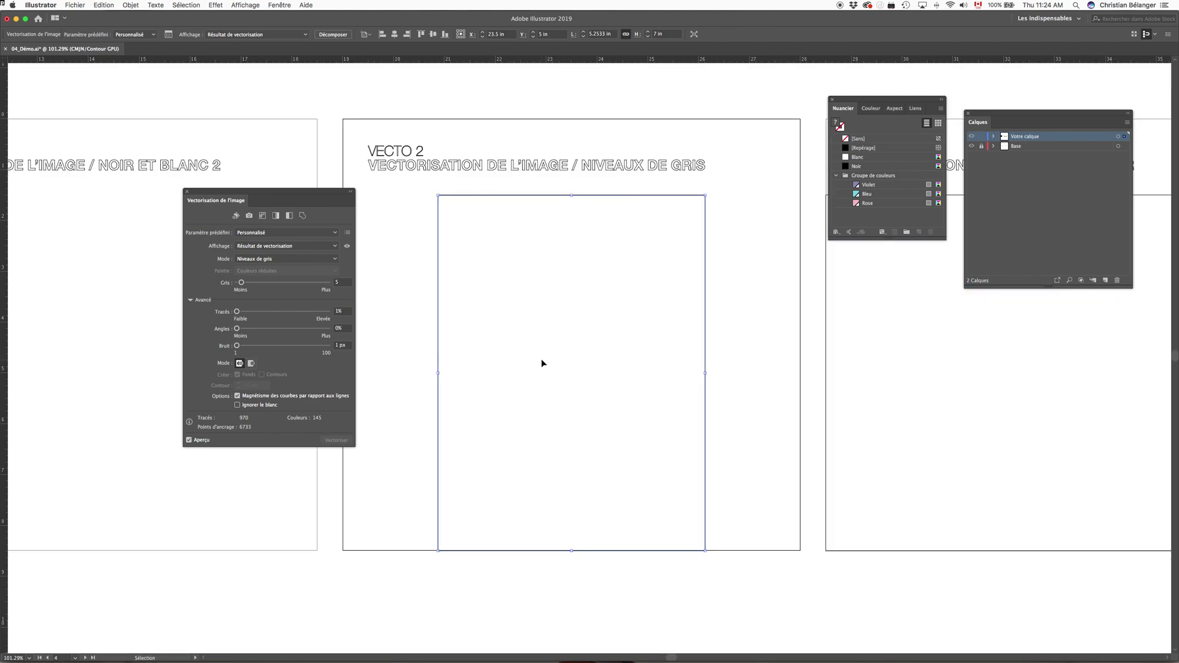
key(super+y)
key(a)
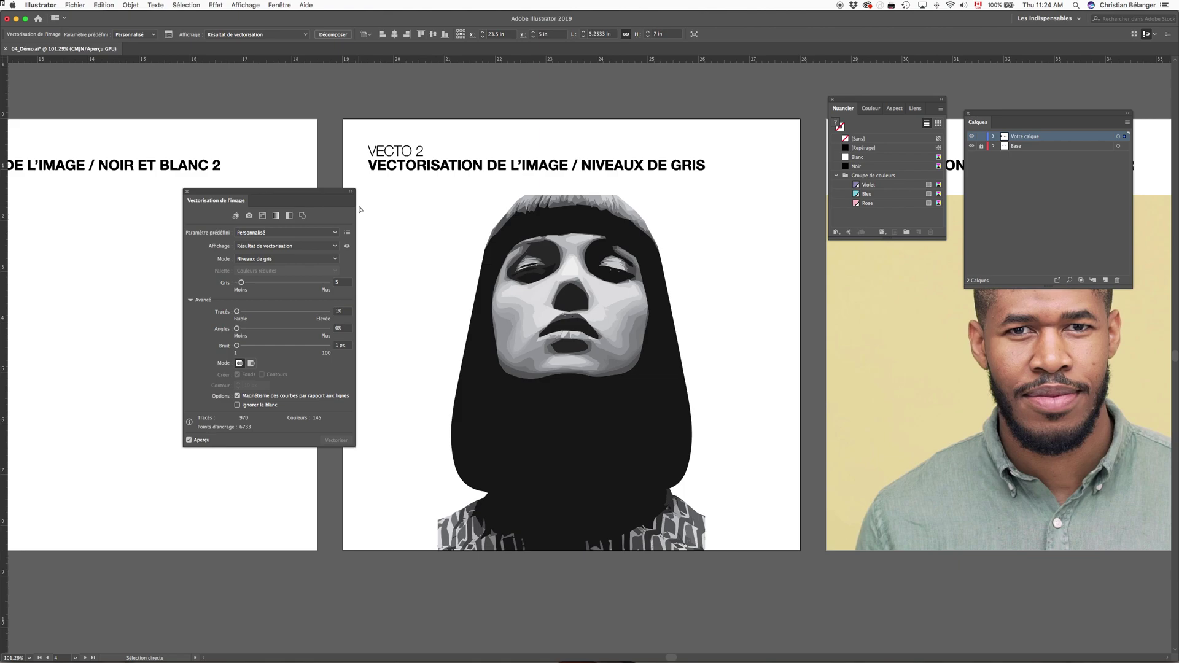
click(331, 35)
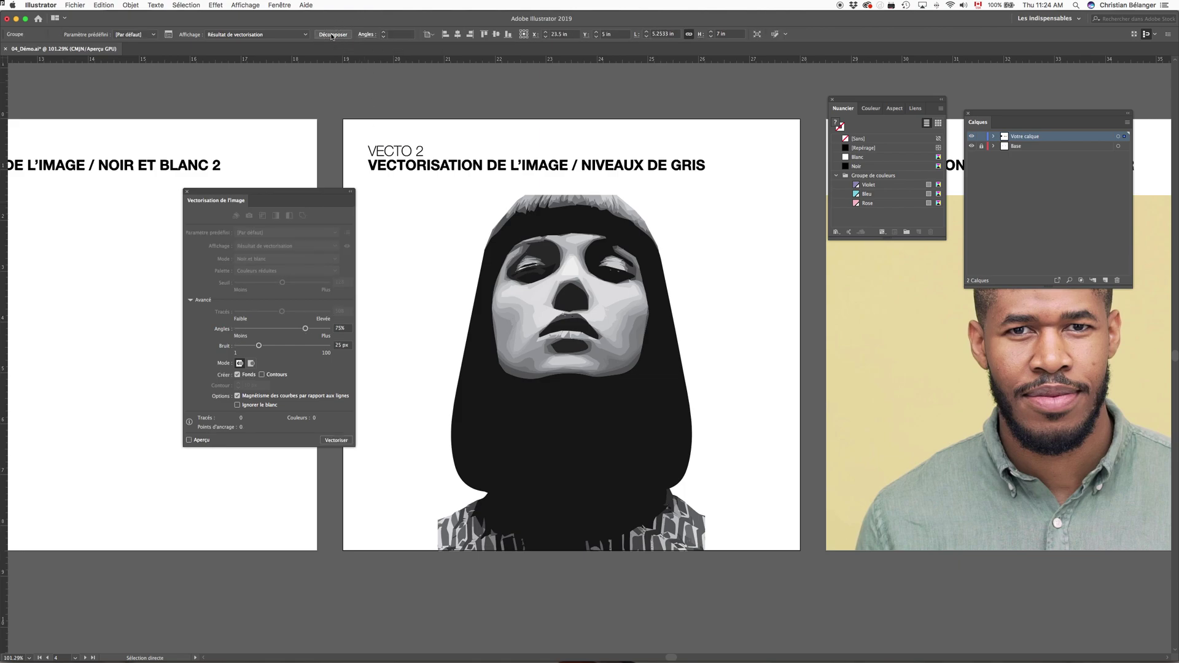
click(415, 293)
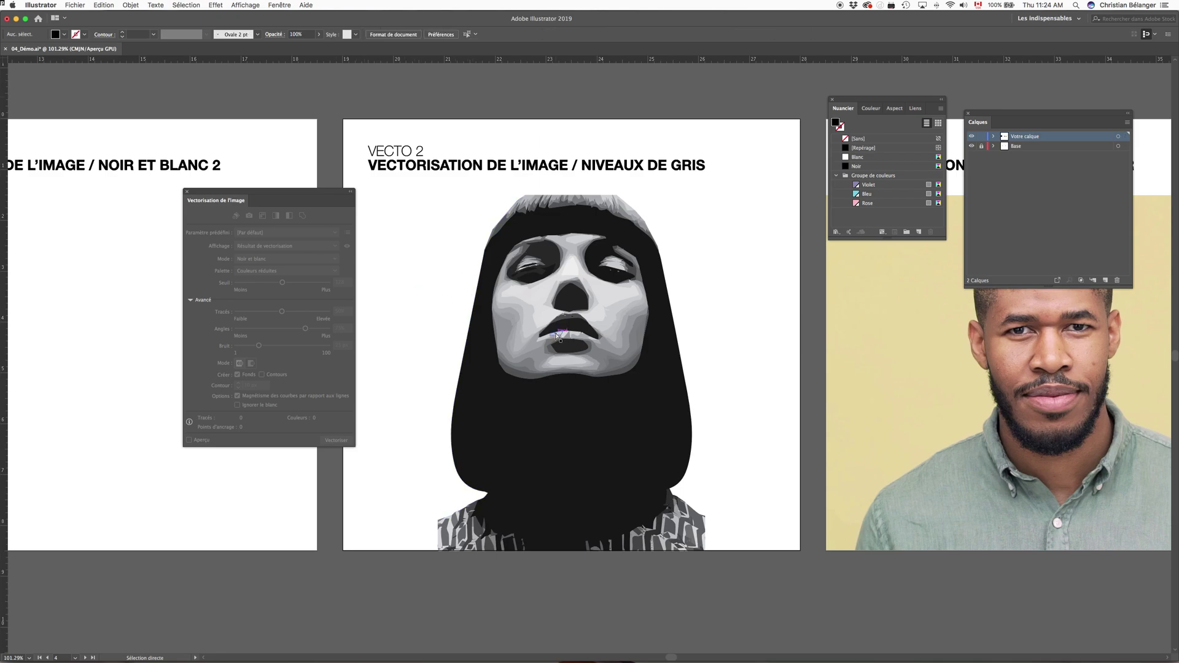
key(super+y)
key(super+y)
Step: Try moving the large black hair shape down and to the right, and undo the move
key(a)
drag(568, 413, 592, 429)
click(409, 371)
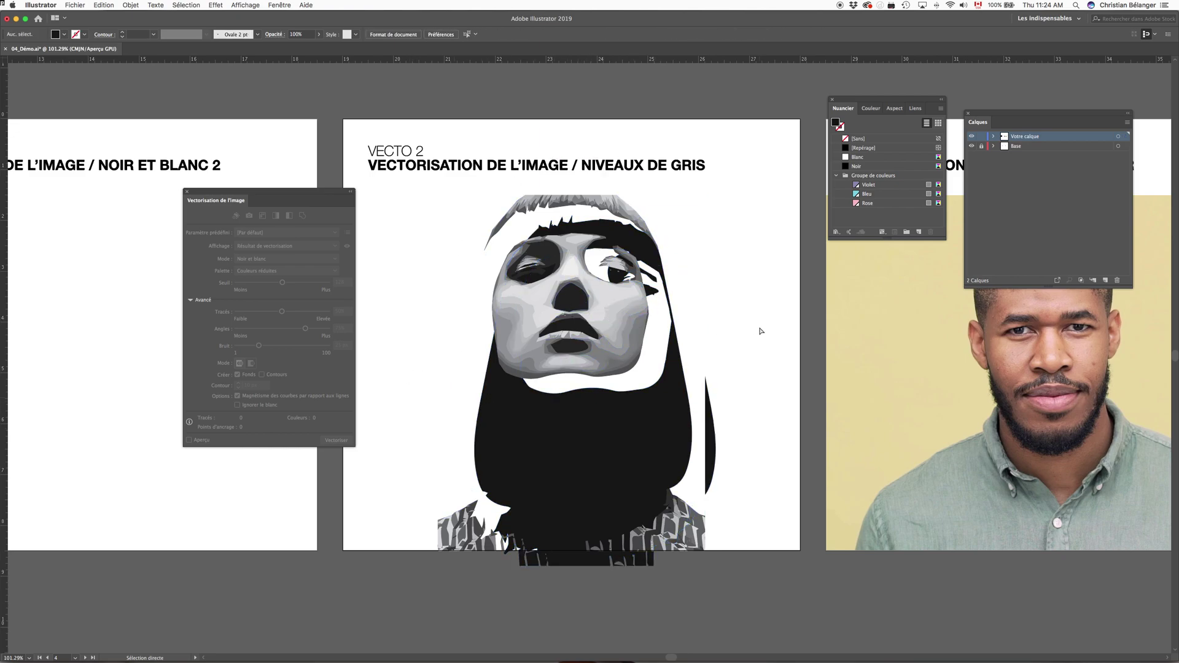
key(super+z)
Step: Trace the bearded man's photo on the COULEUR artboard with the default Image Trace settings
key(space)
drag(983, 360, 534, 363)
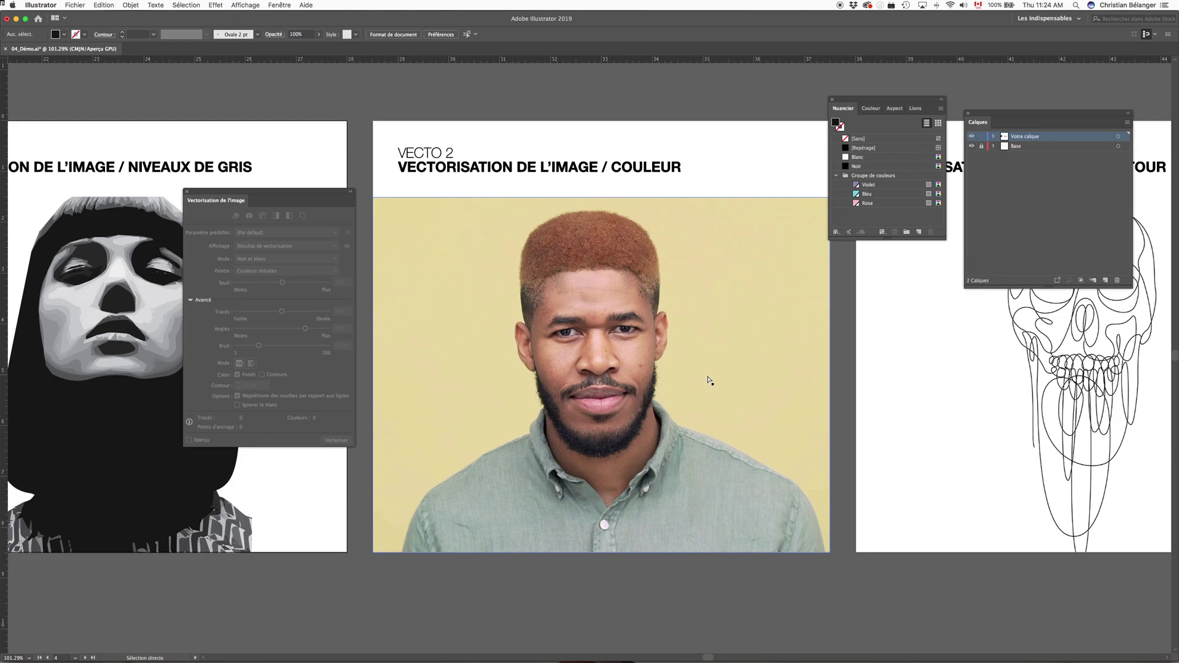
click(707, 379)
click(269, 258)
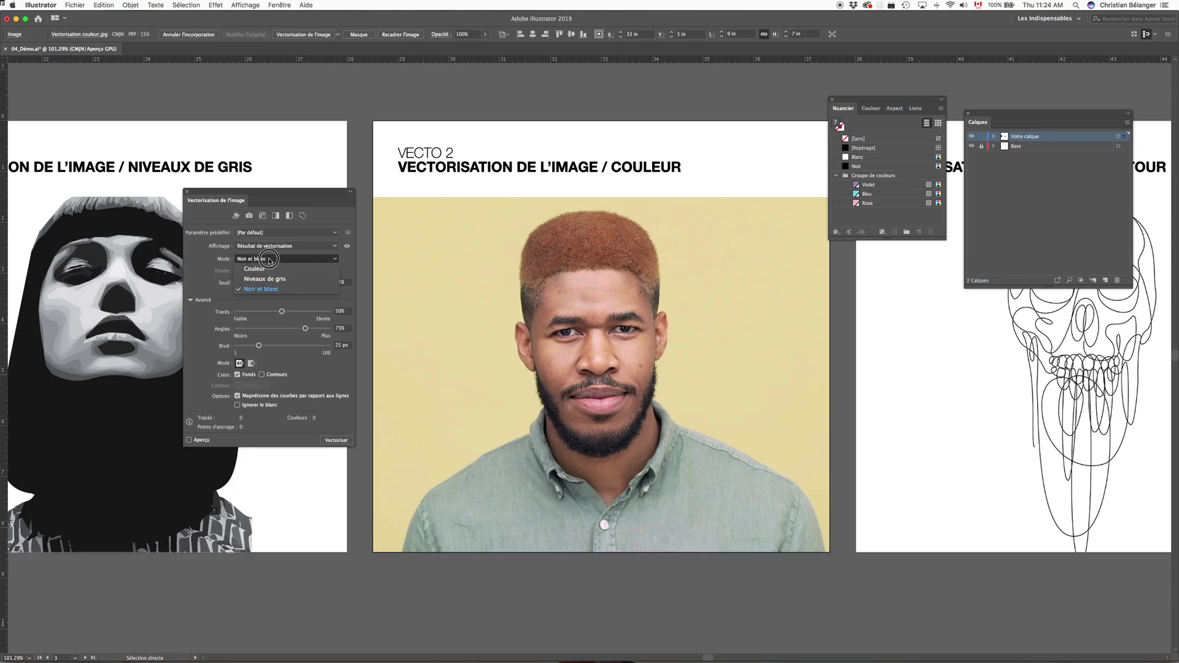
click(267, 271)
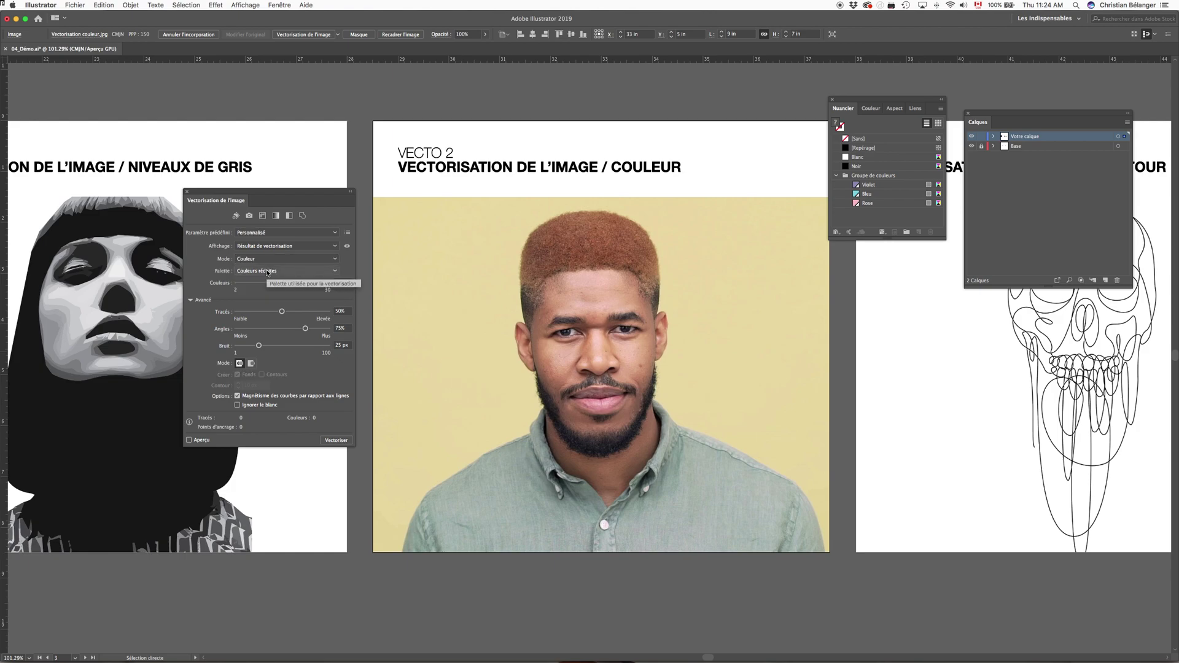
scroll(437, 268, left, 1)
click(311, 36)
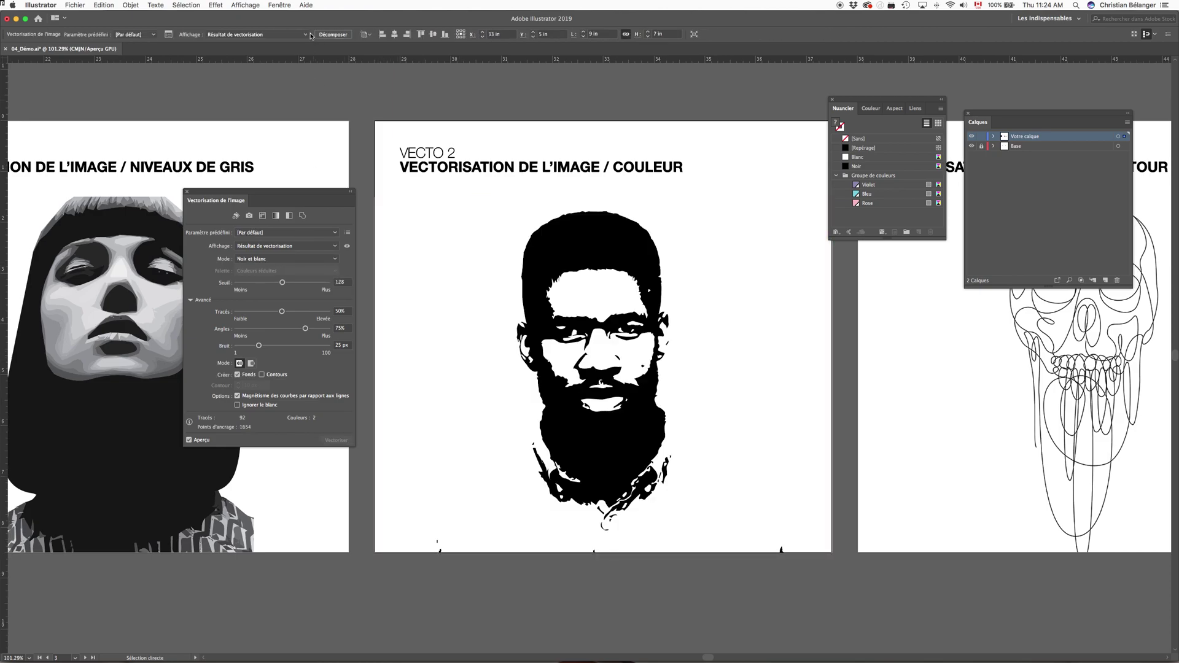
Step: Change the man's tracing to Couleur mode and set its palette to Couleurs précises
click(268, 259)
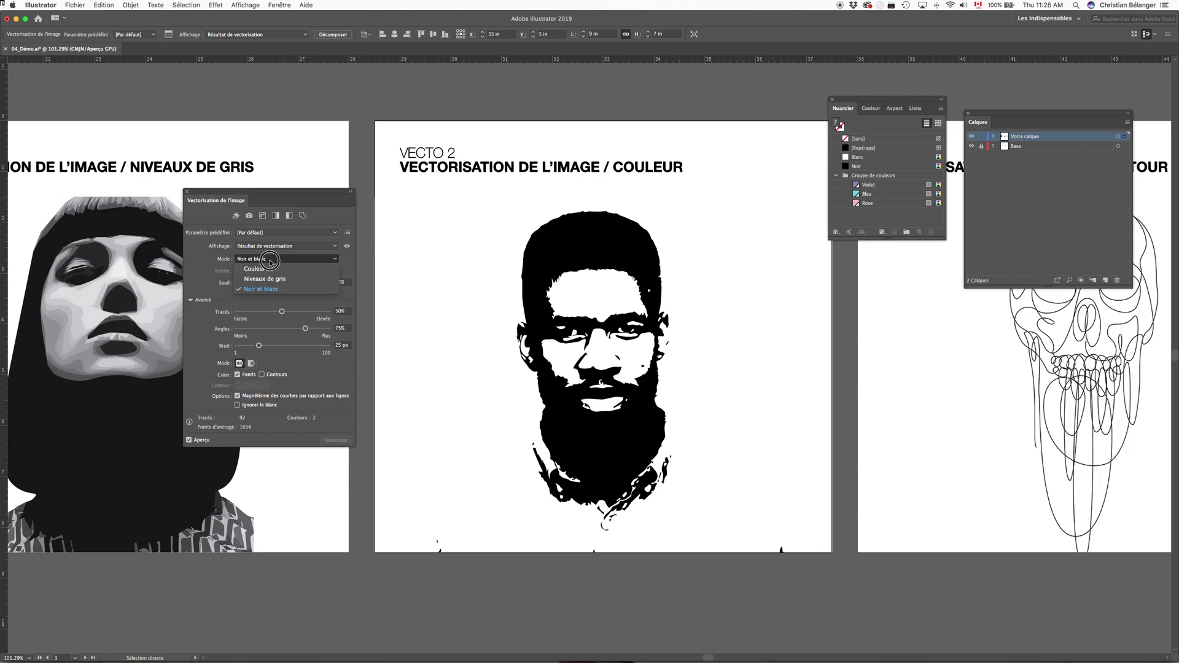
click(268, 270)
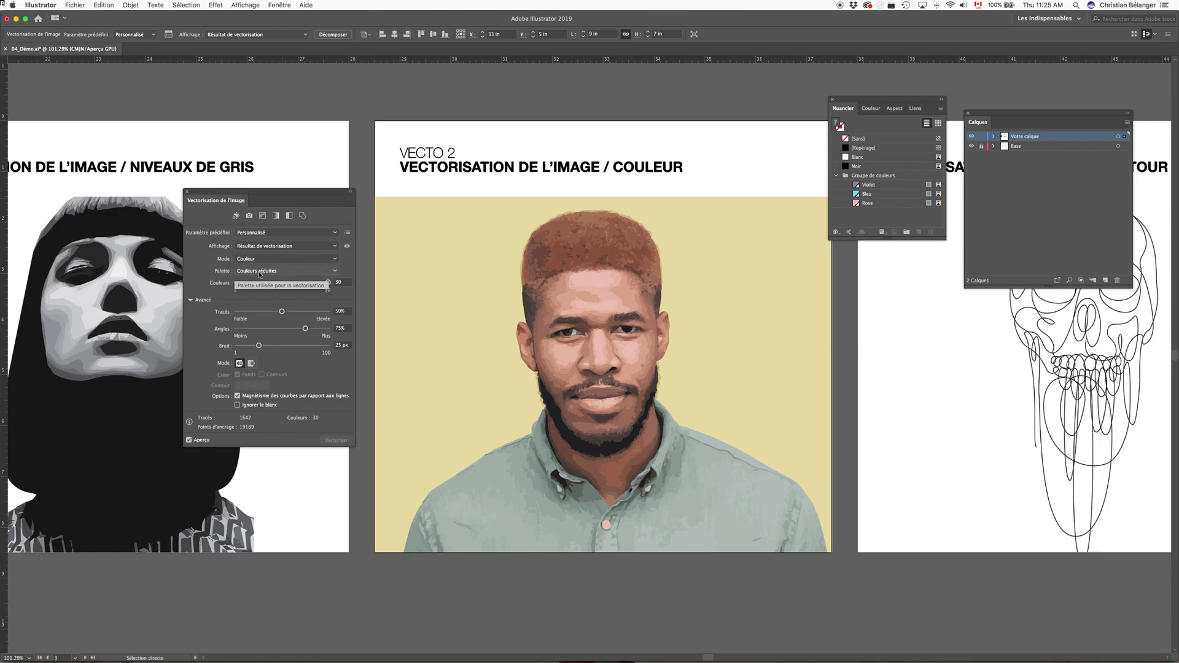
click(341, 282)
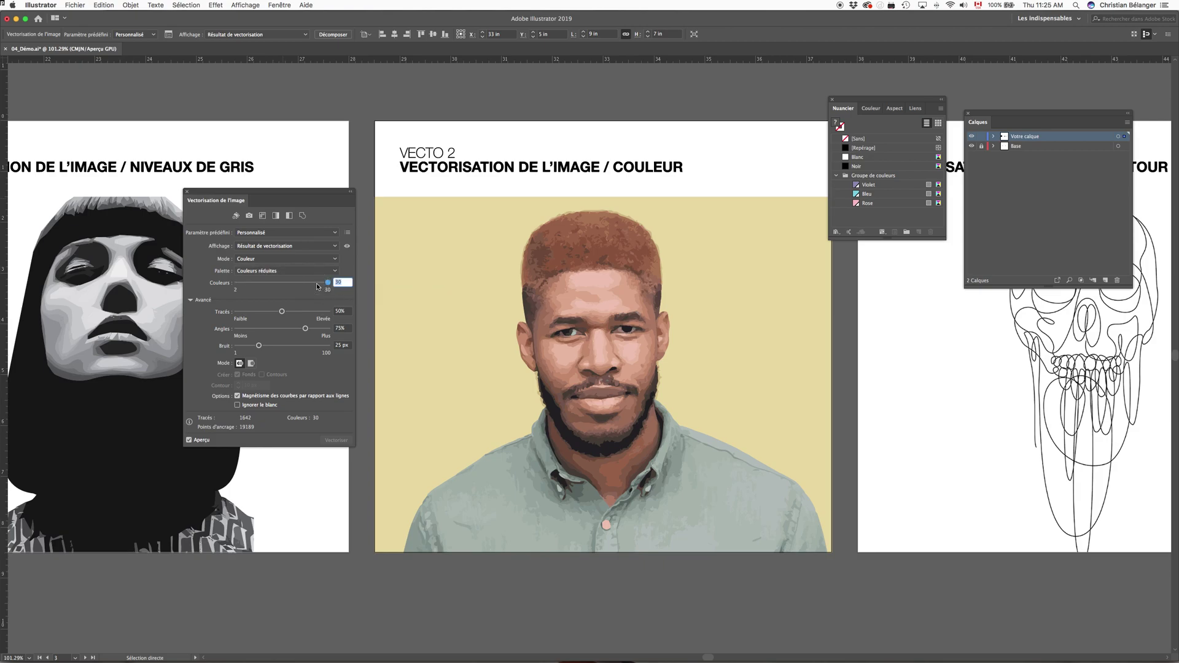
click(287, 271)
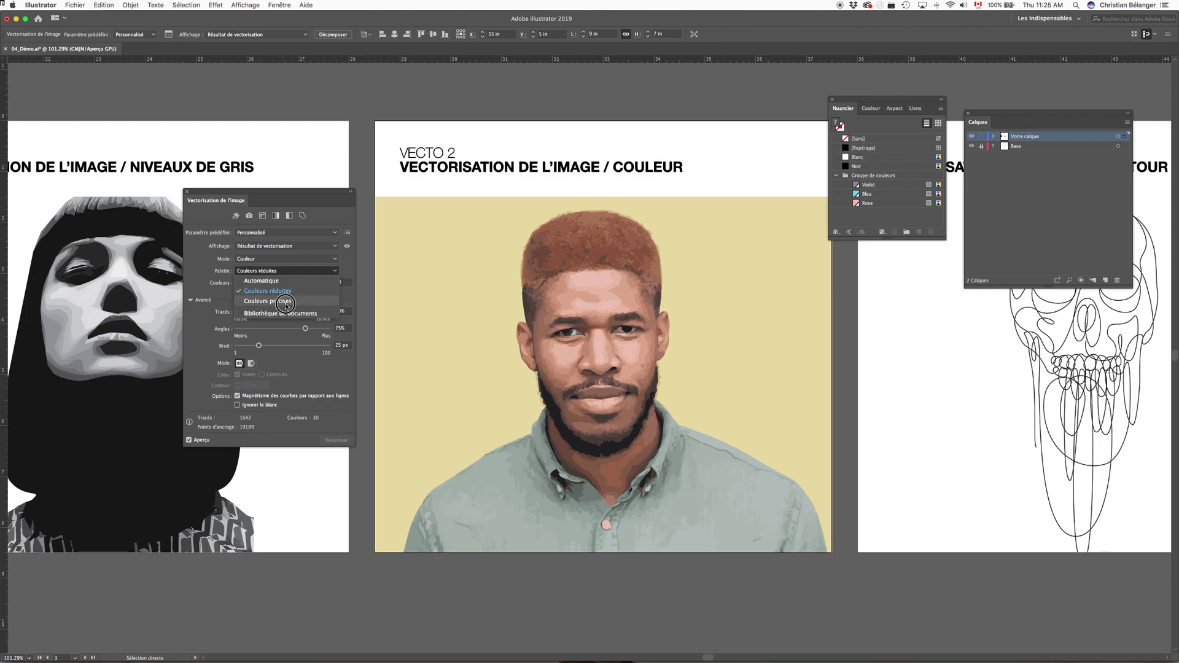
click(286, 302)
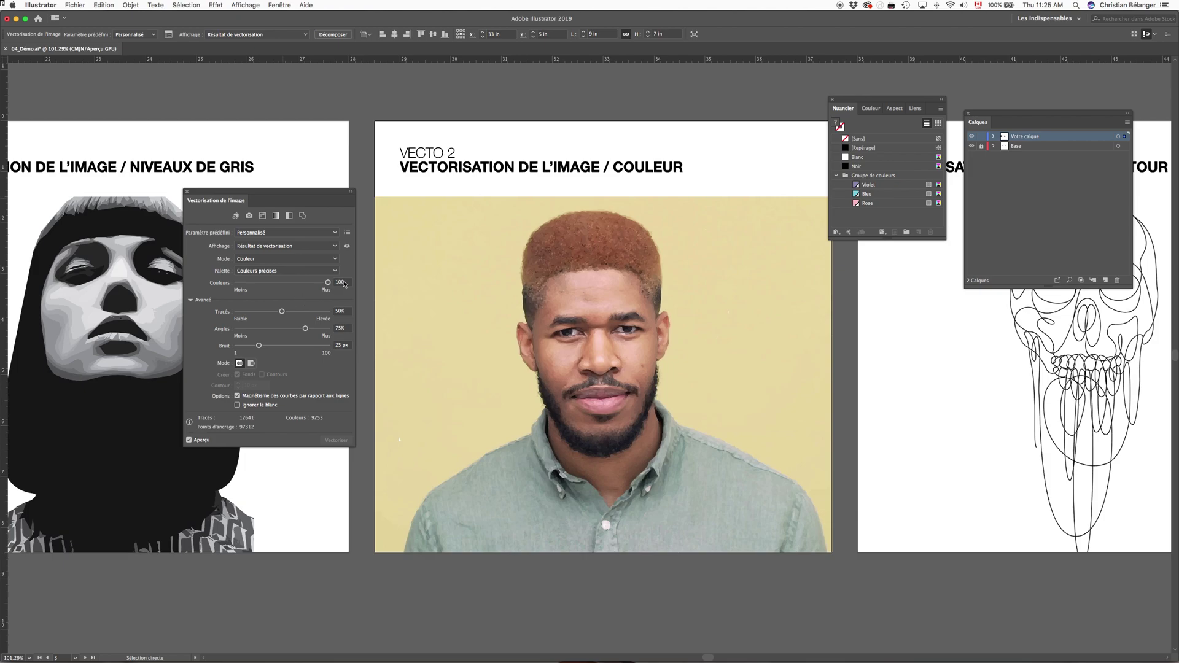
Step: Change the man's tracing palette to Couleurs réduites and limit it to 10 colours
click(312, 272)
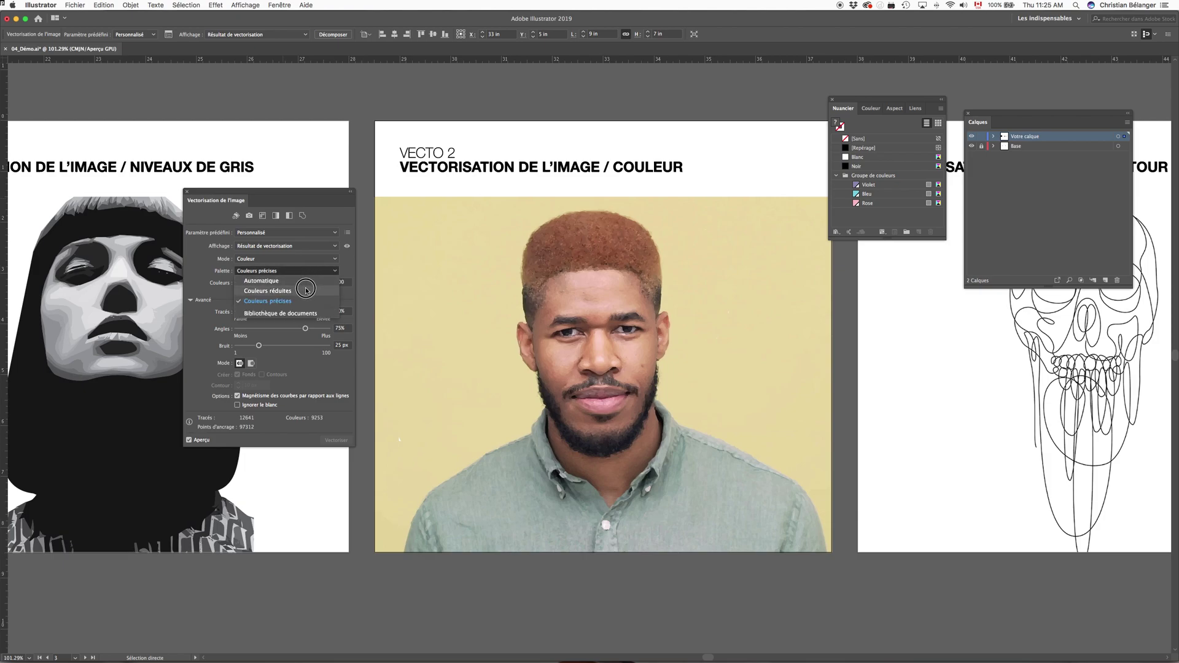
click(306, 290)
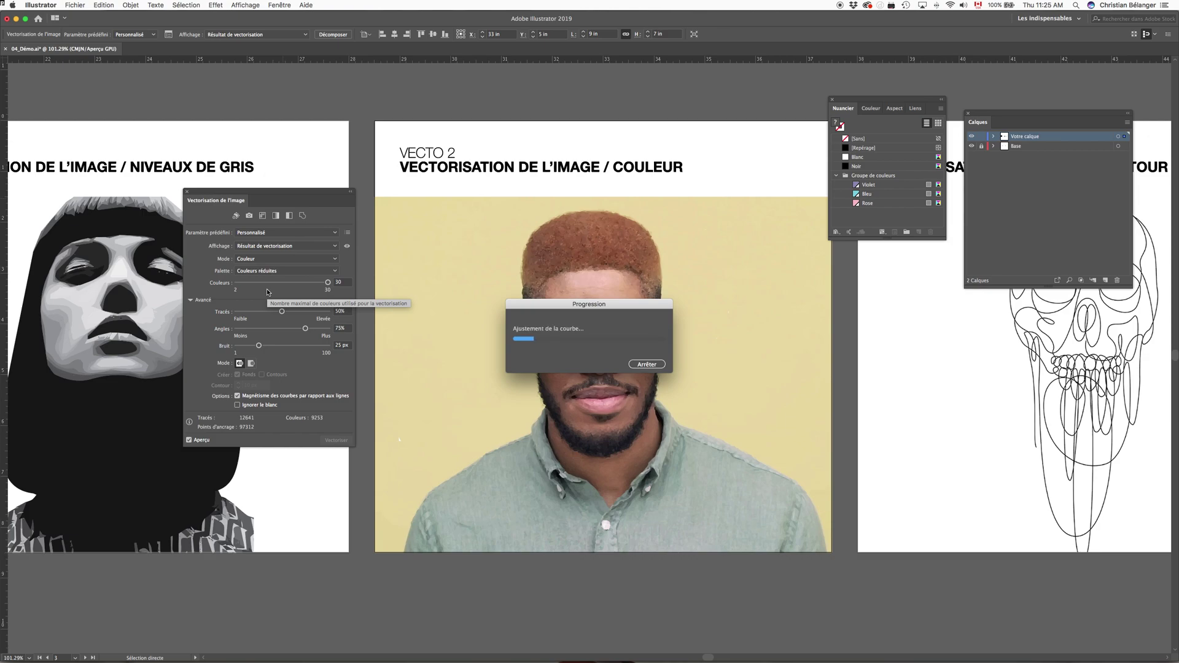
click(338, 282)
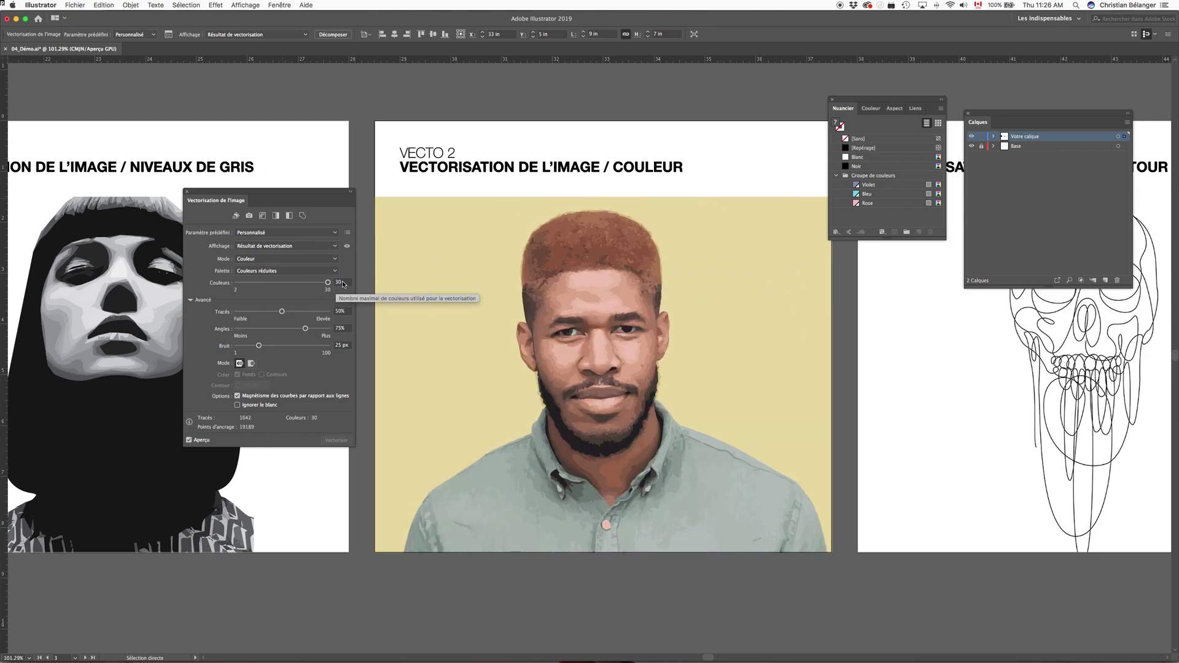
text(1)
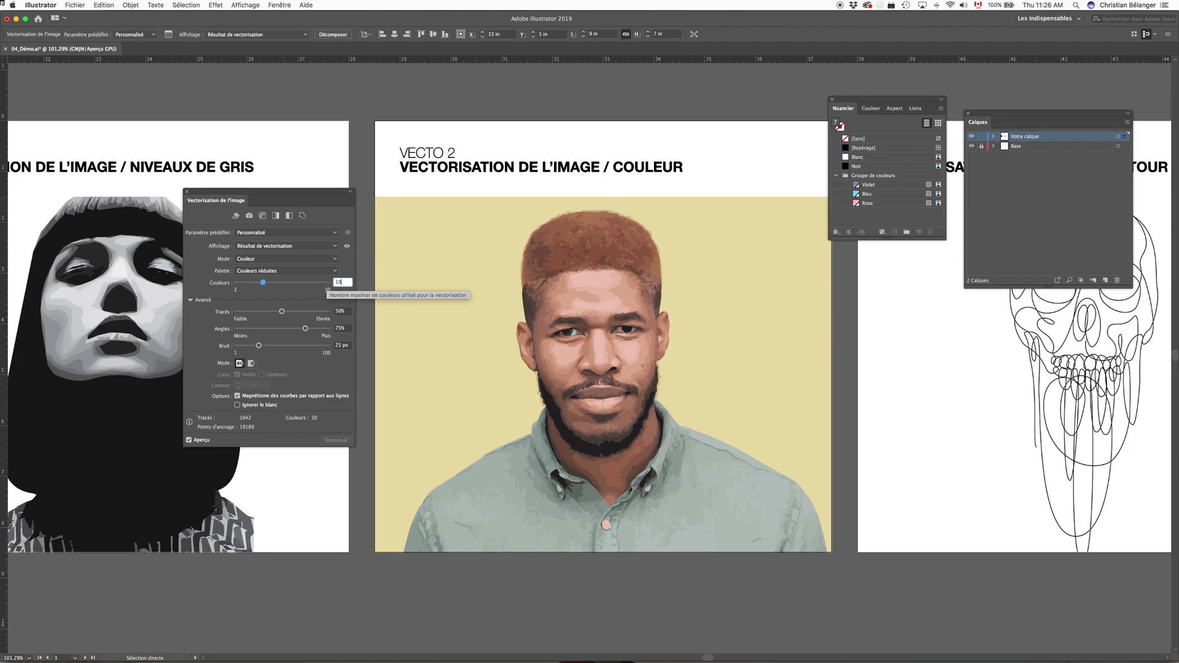
text(0)
key(Return)
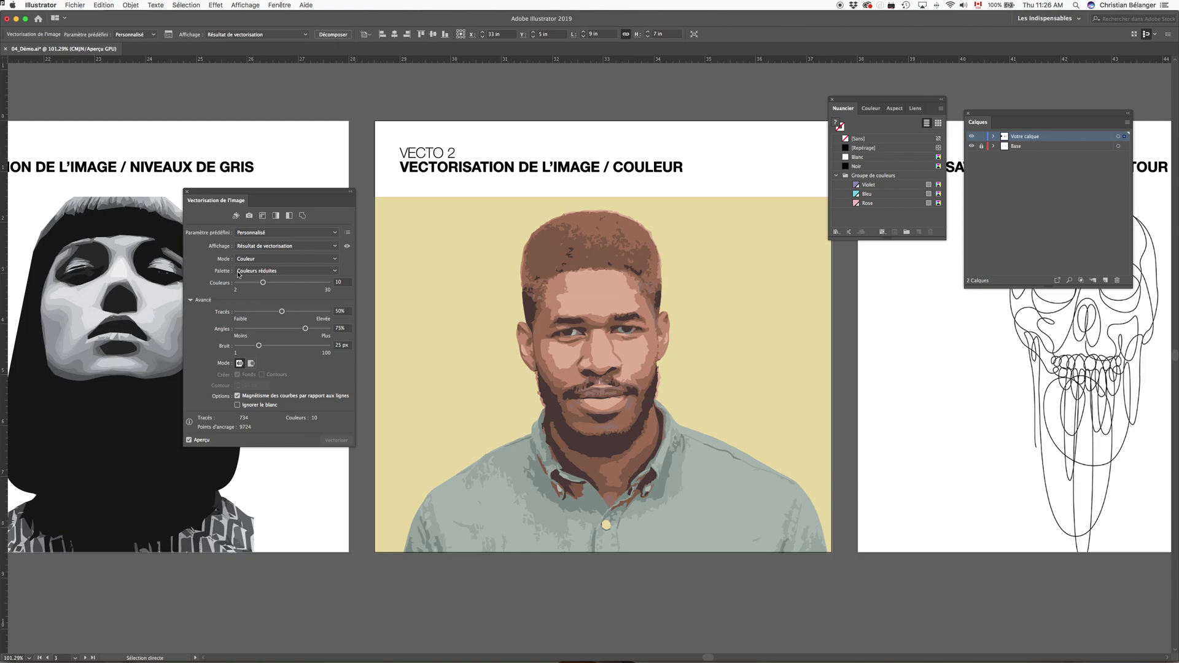
Step: Switch the tracing palette to Bibliothèque de documents and restrict its colours to the violet, blue and pink swatch group
click(310, 271)
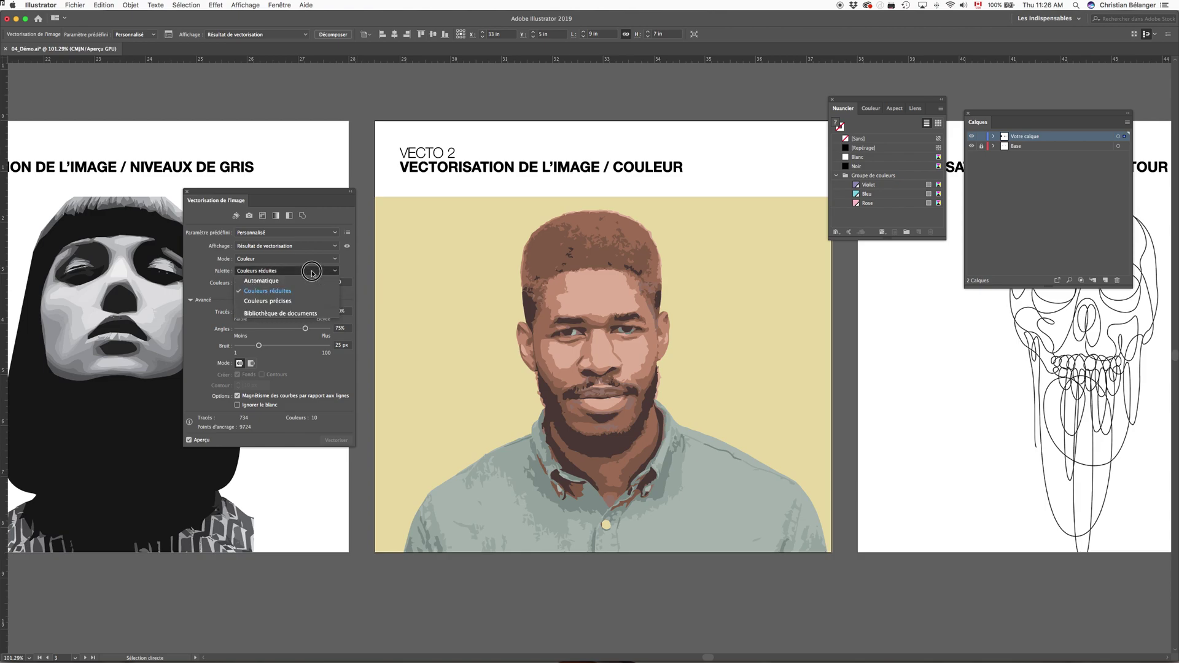
click(299, 313)
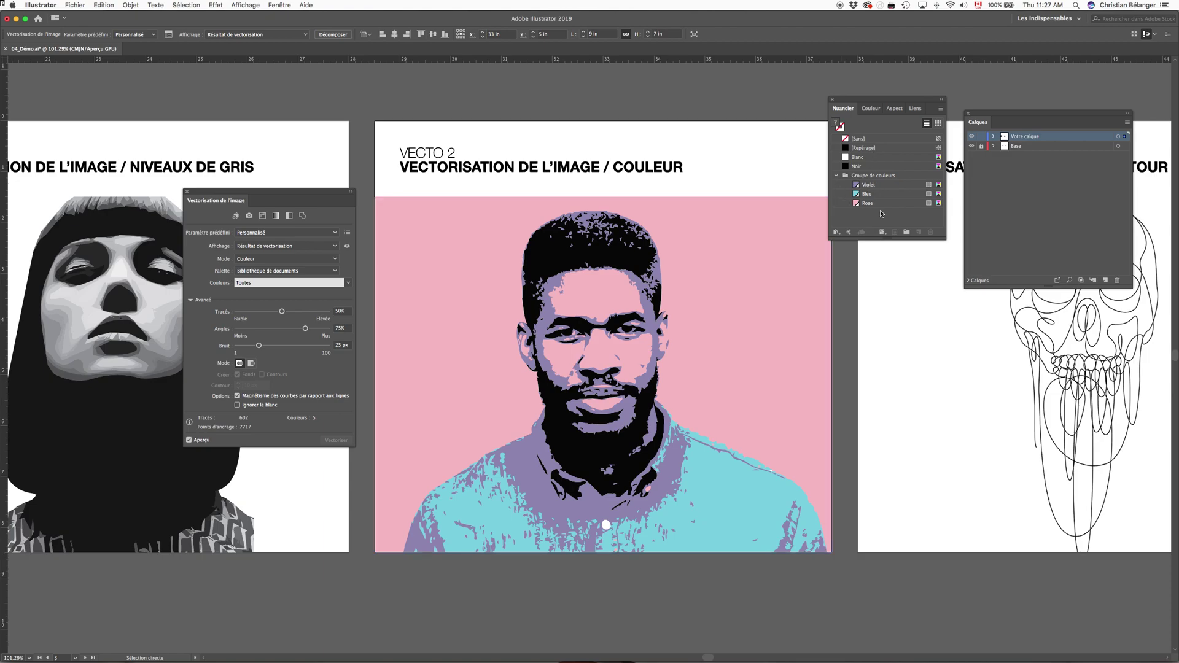
click(909, 177)
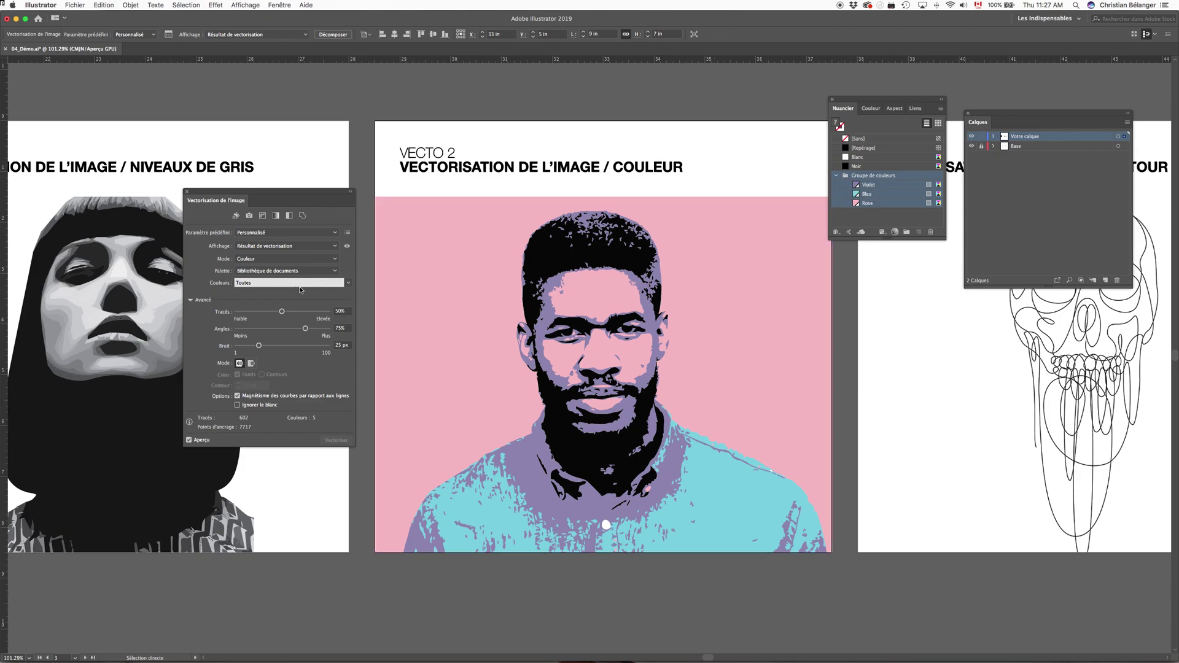
click(344, 285)
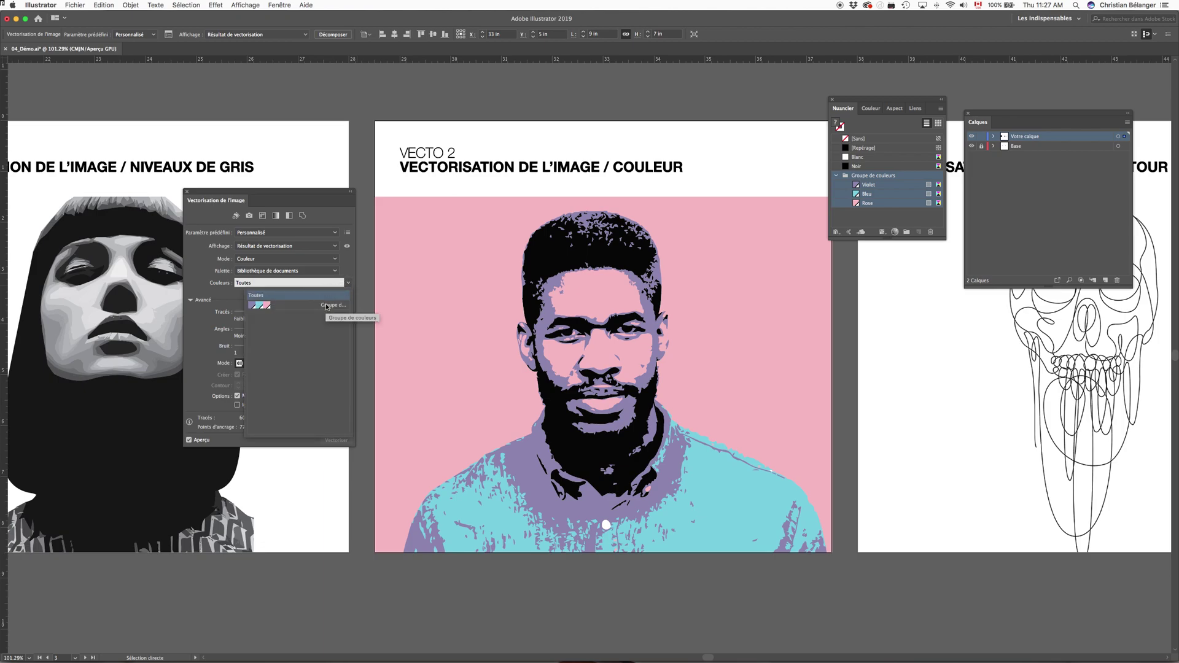
click(327, 305)
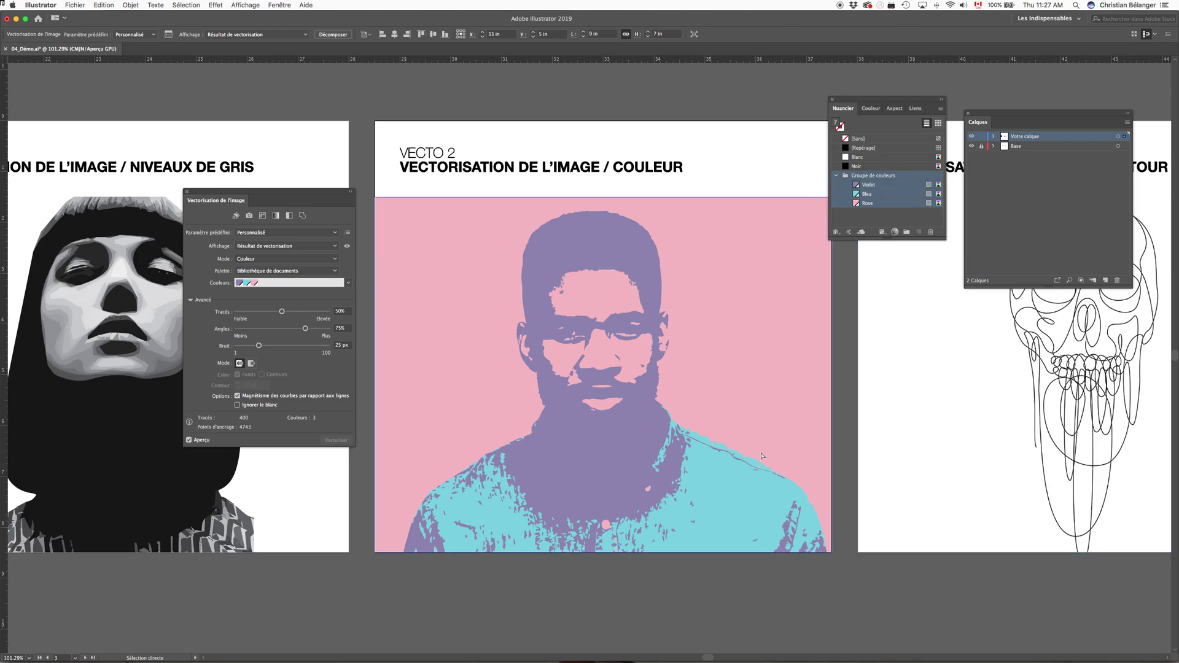
Step: Expand the man's tracing into paths and move the violet shape up and to the left, checking the artwork in outline view
key(space)
drag(1052, 430, 603, 457)
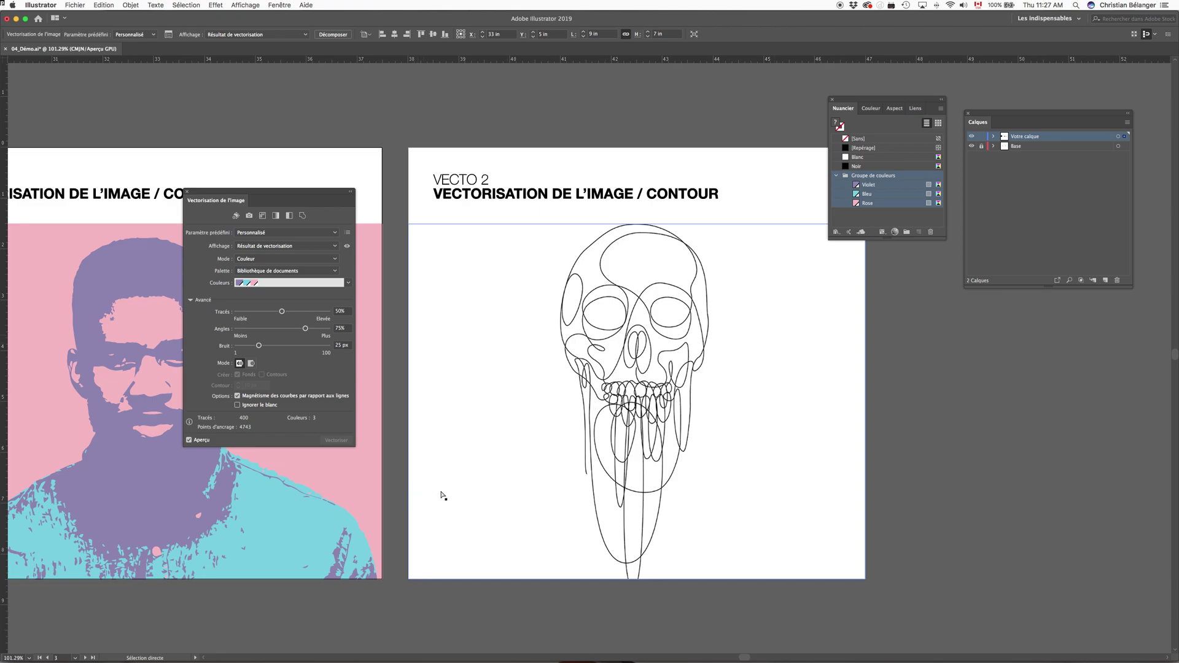
drag(443, 494, 811, 477)
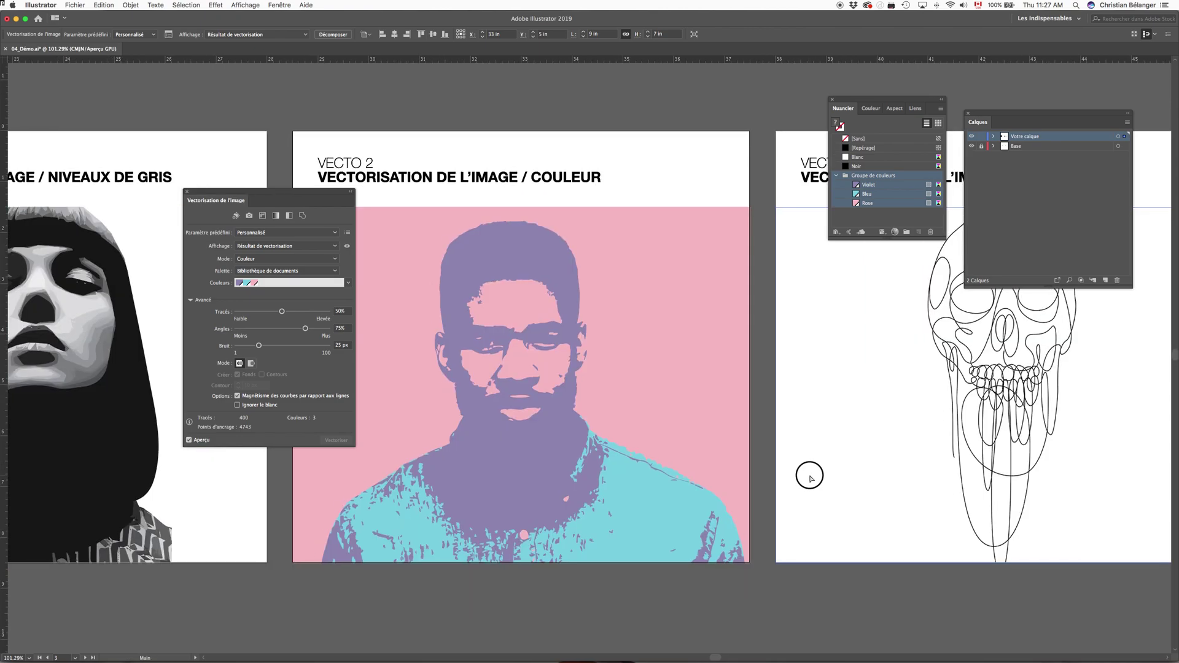
click(333, 34)
click(516, 596)
drag(542, 444, 513, 430)
key(v)
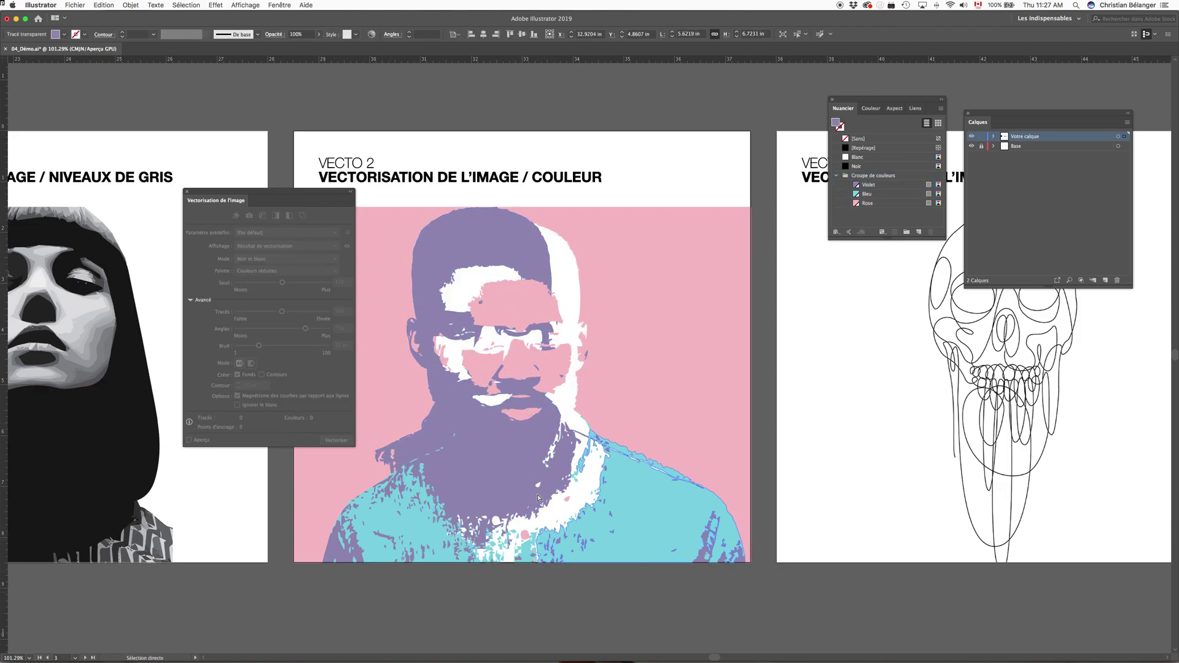
key(super+y)
key(super+y)
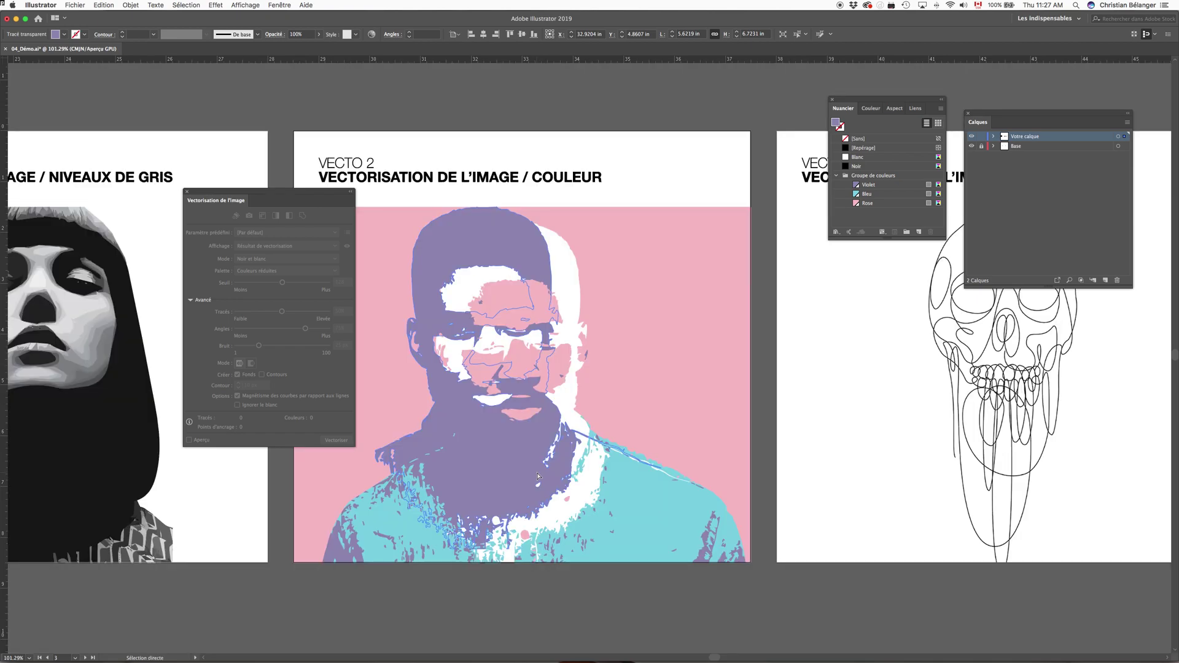
Step: Trace the skull drawing on the CONTOUR artboard with the default settings and enable Contours alongside Fonds
drag(789, 464, 579, 463)
click(714, 447)
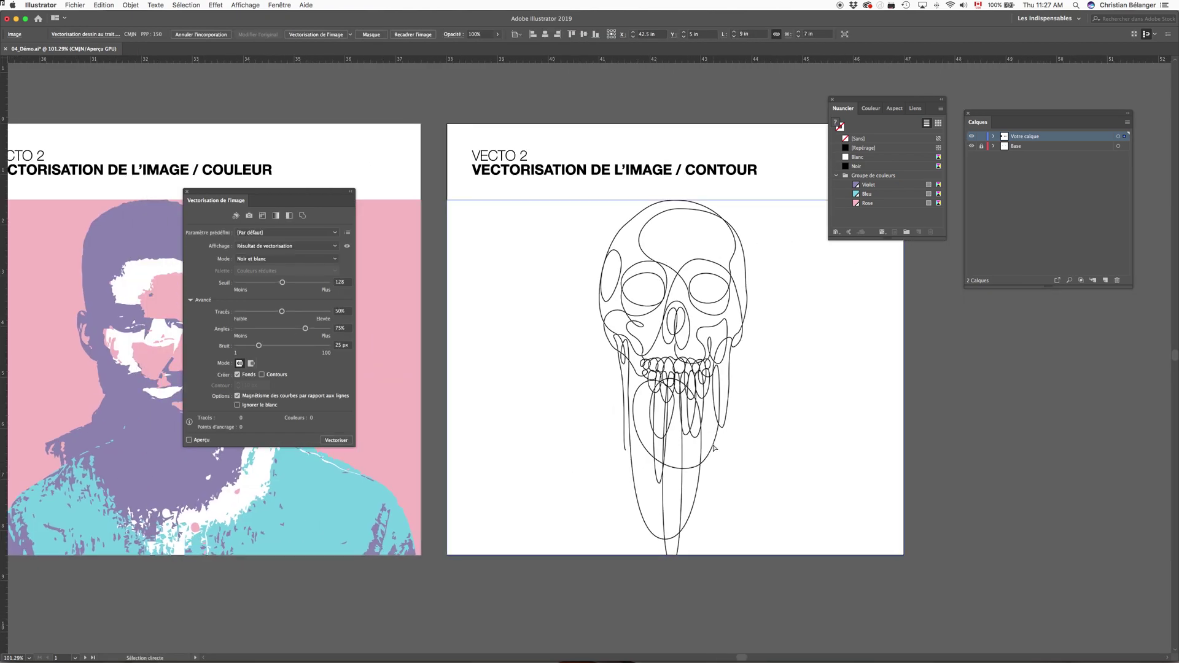
click(315, 37)
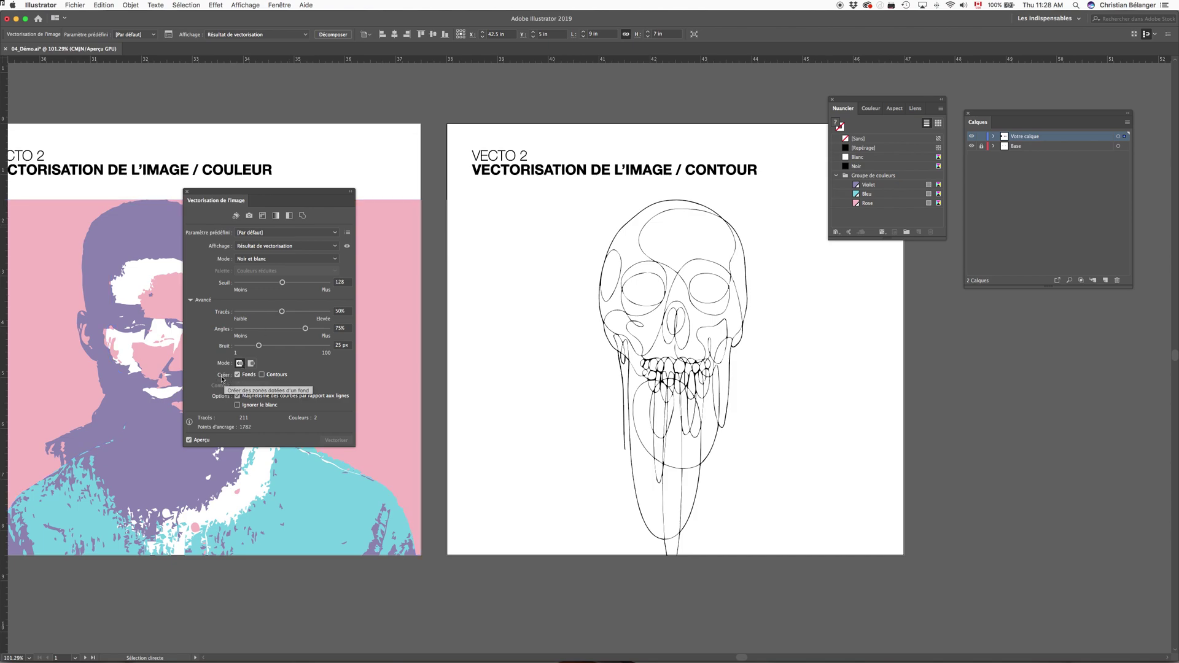
click(262, 375)
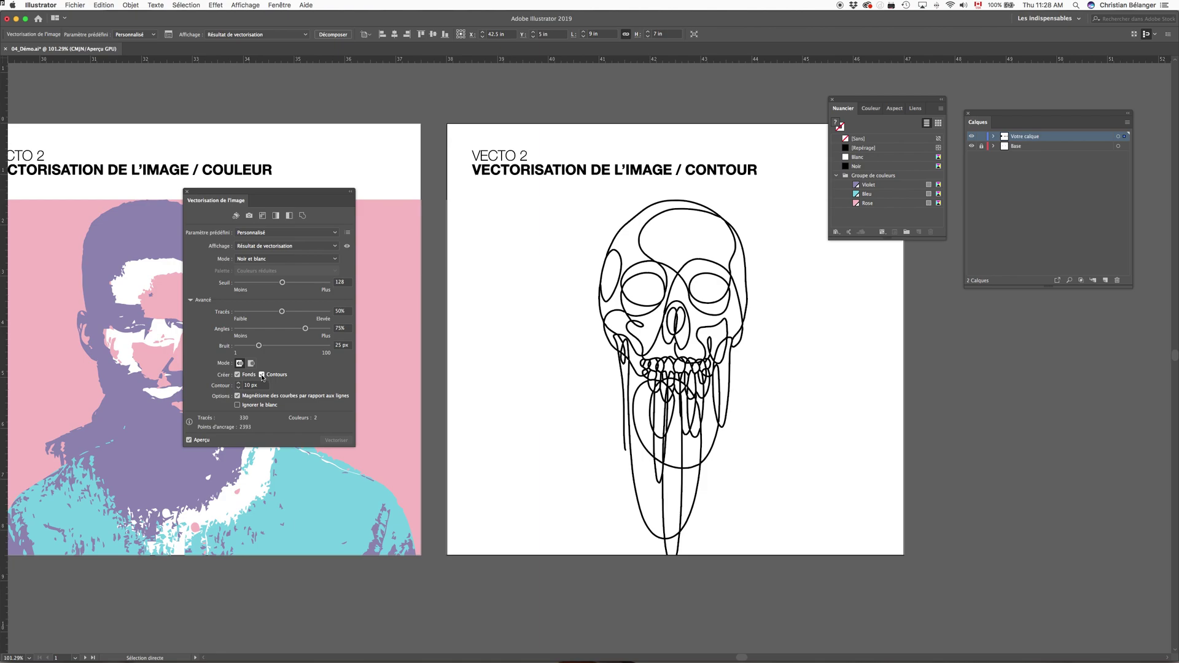
Step: Expand the skull tracing, check it in outline view, and show the Contour stroke settings
click(334, 34)
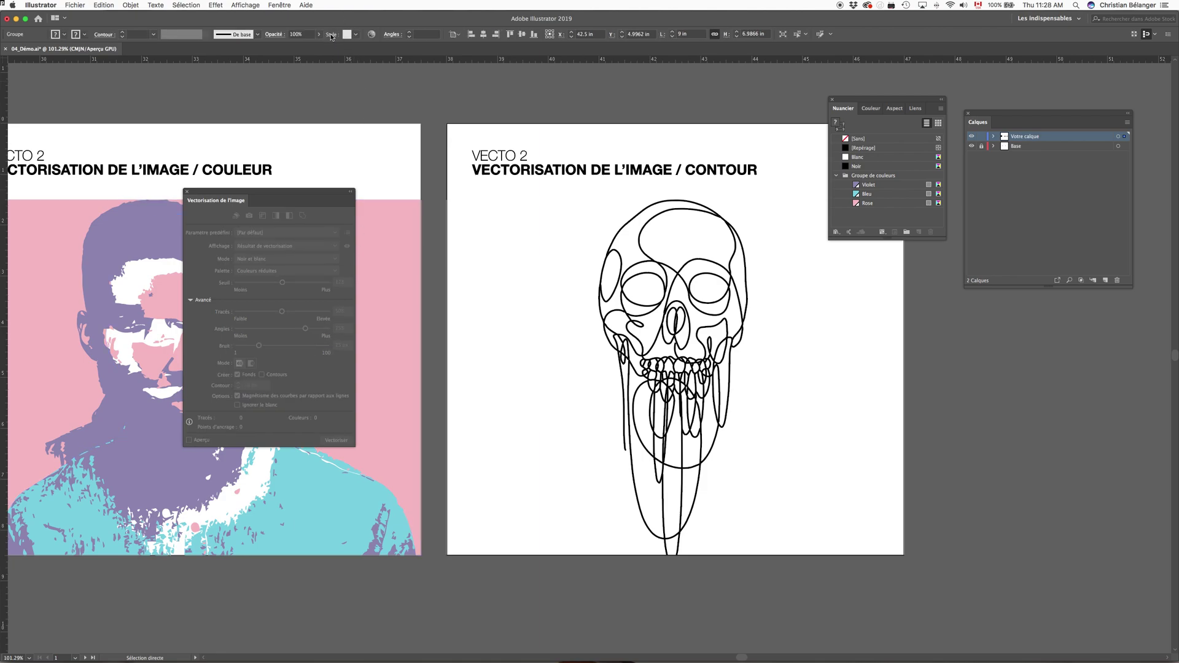
key(super+y)
key(super+y)
click(292, 4)
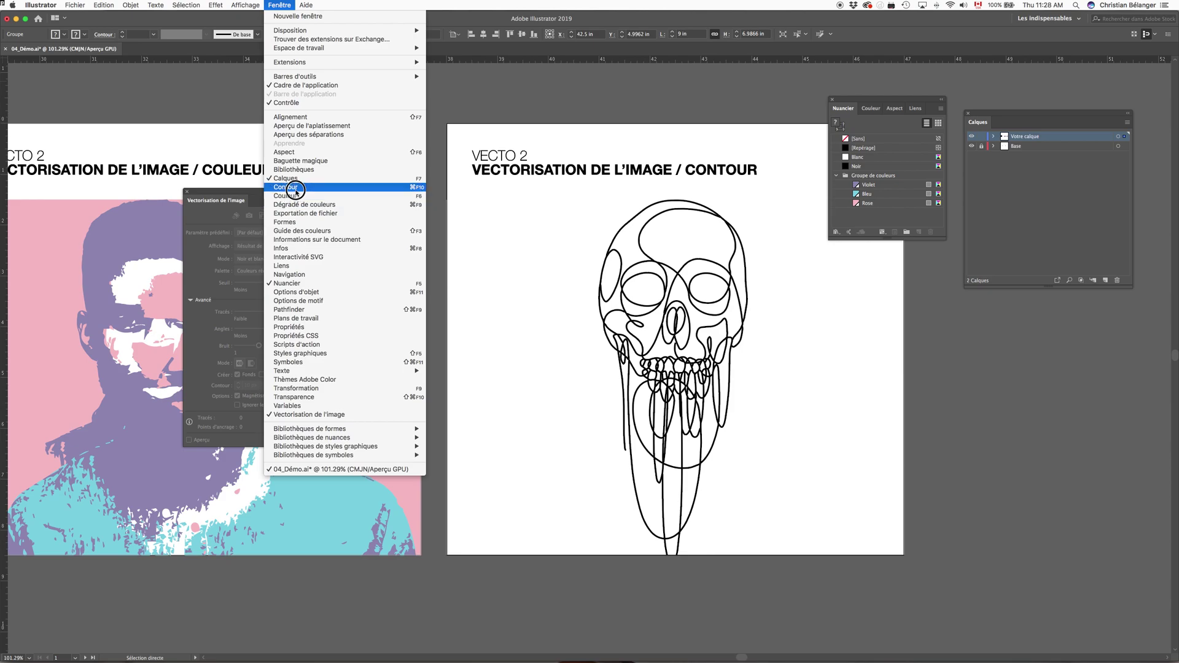
click(307, 187)
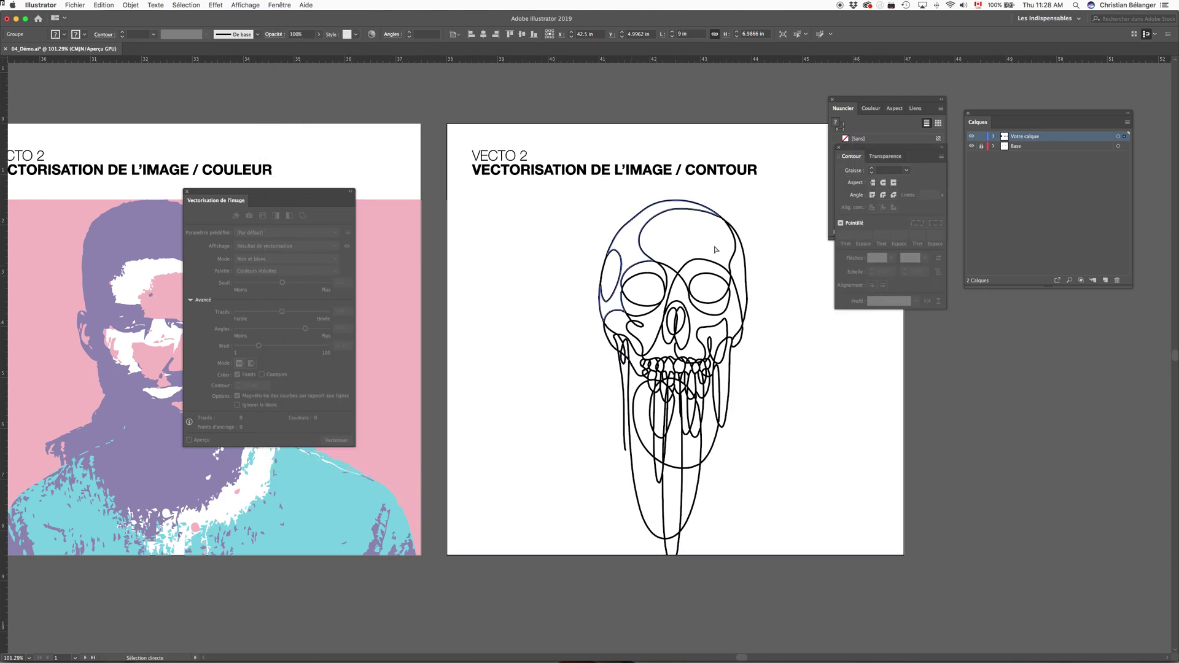
Step: Examine the expanded skull's paths in outline view and undo the expansion
click(772, 257)
key(ctrl+y)
key(ctrl+y)
click(728, 275)
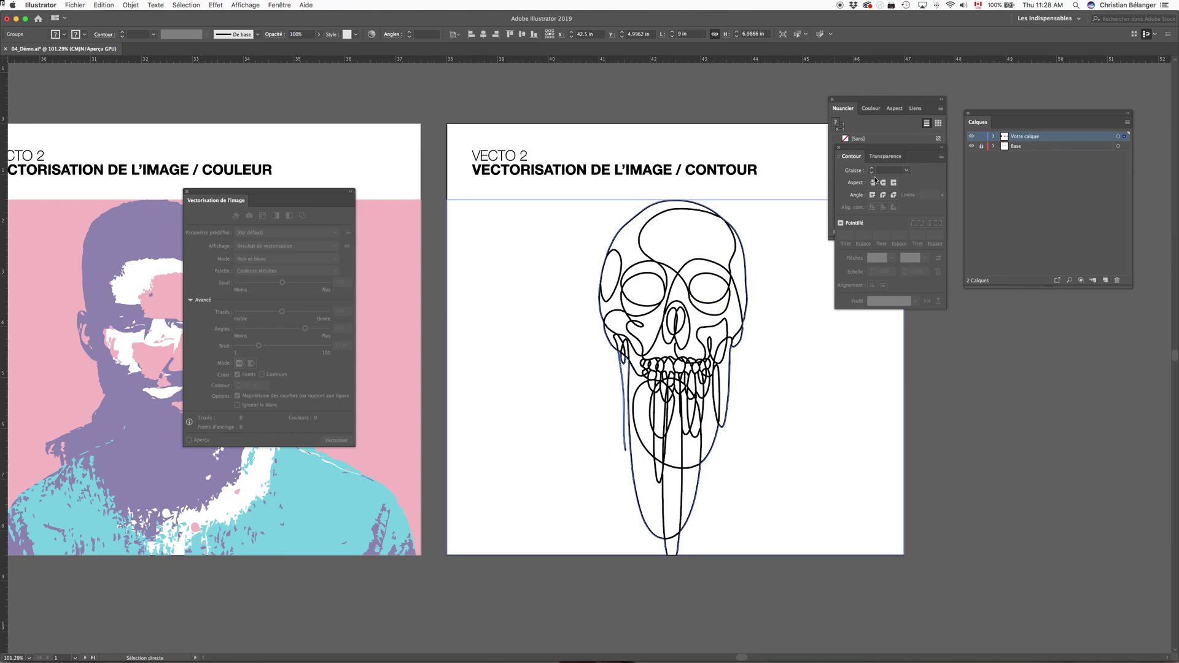
key(v)
key(super+z)
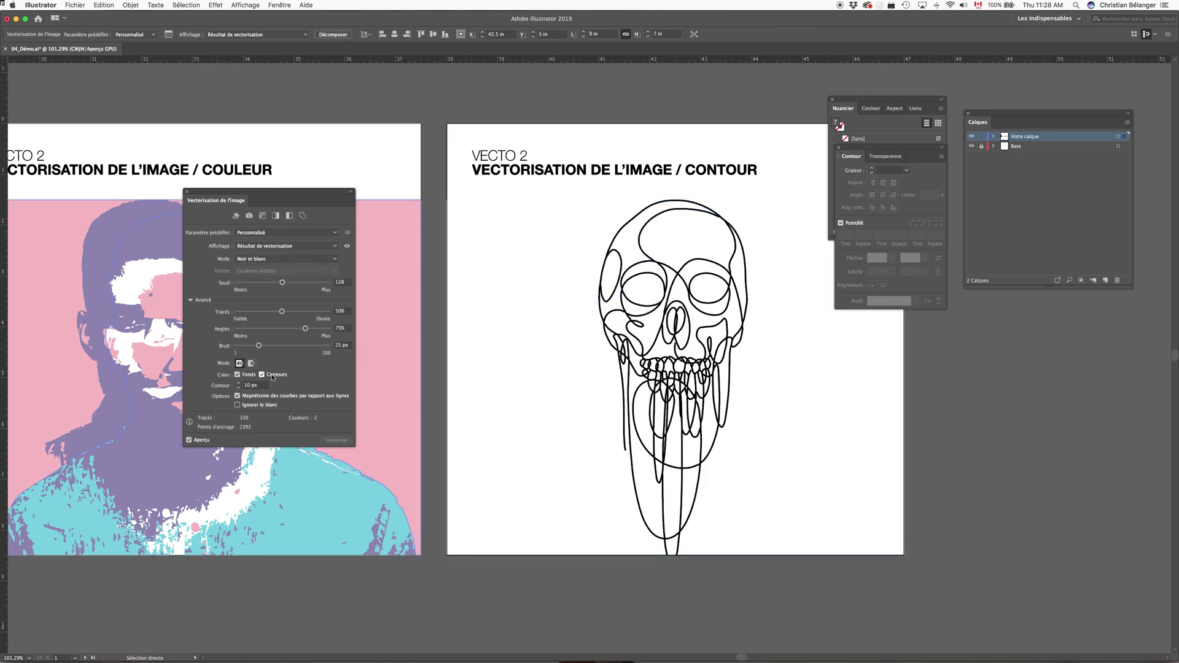
Step: Turn off Fonds and turn on Ignorer le blanc for the skull tracing, and expand it into stroked paths
click(237, 375)
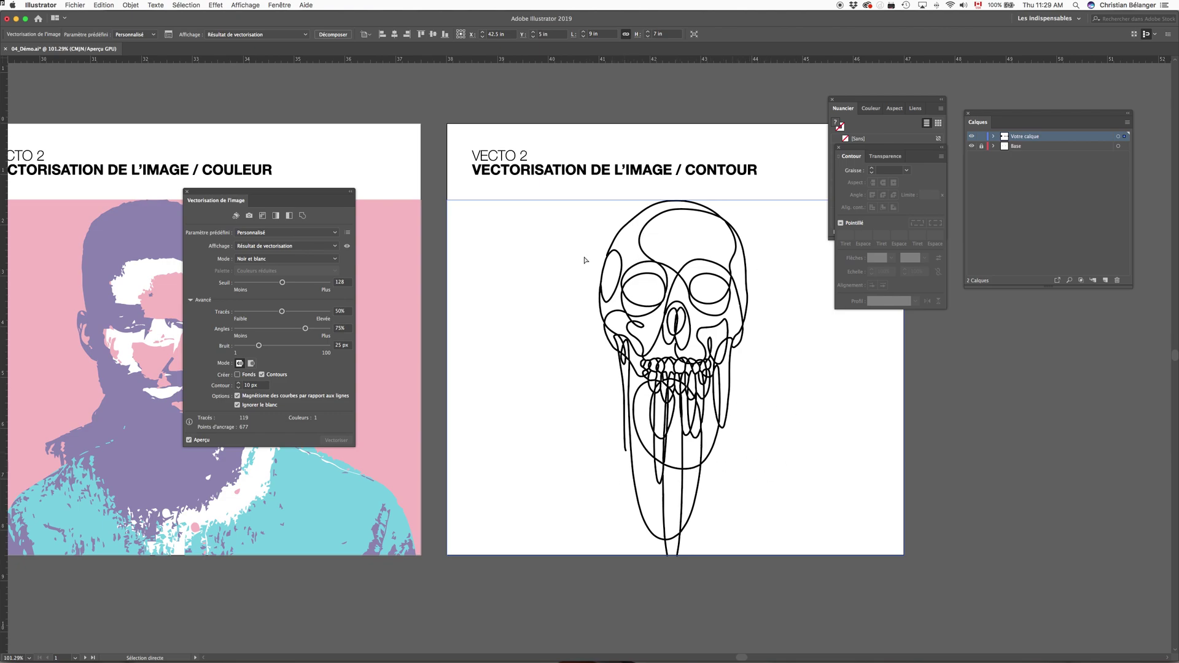
click(337, 35)
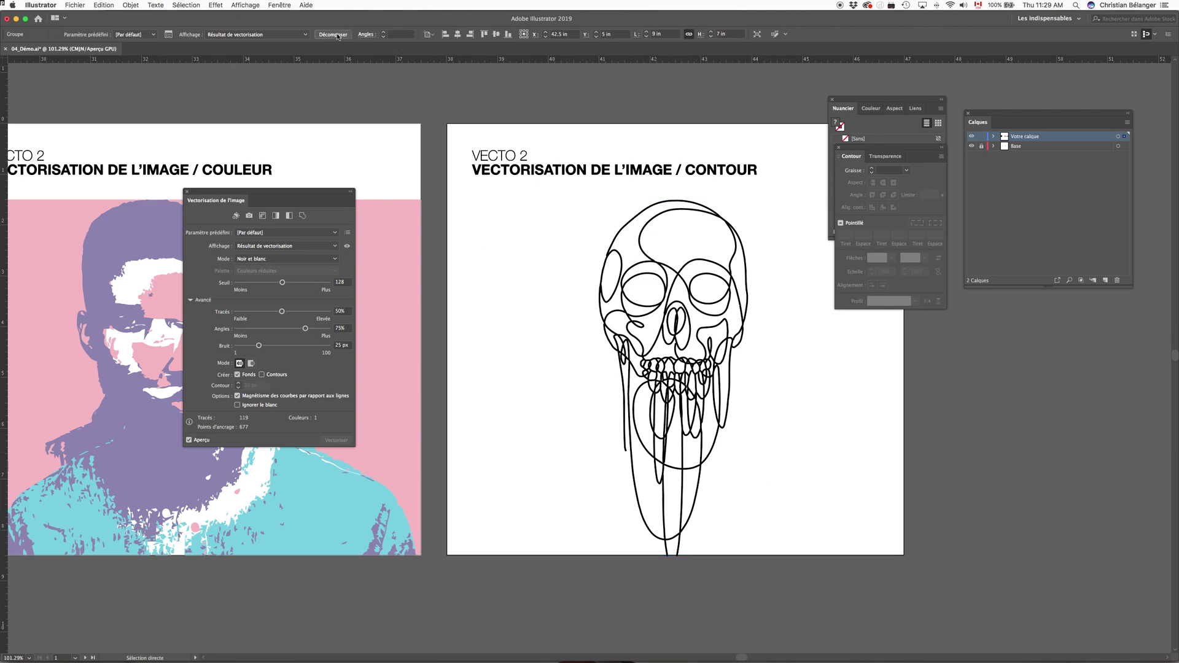
key(super+y)
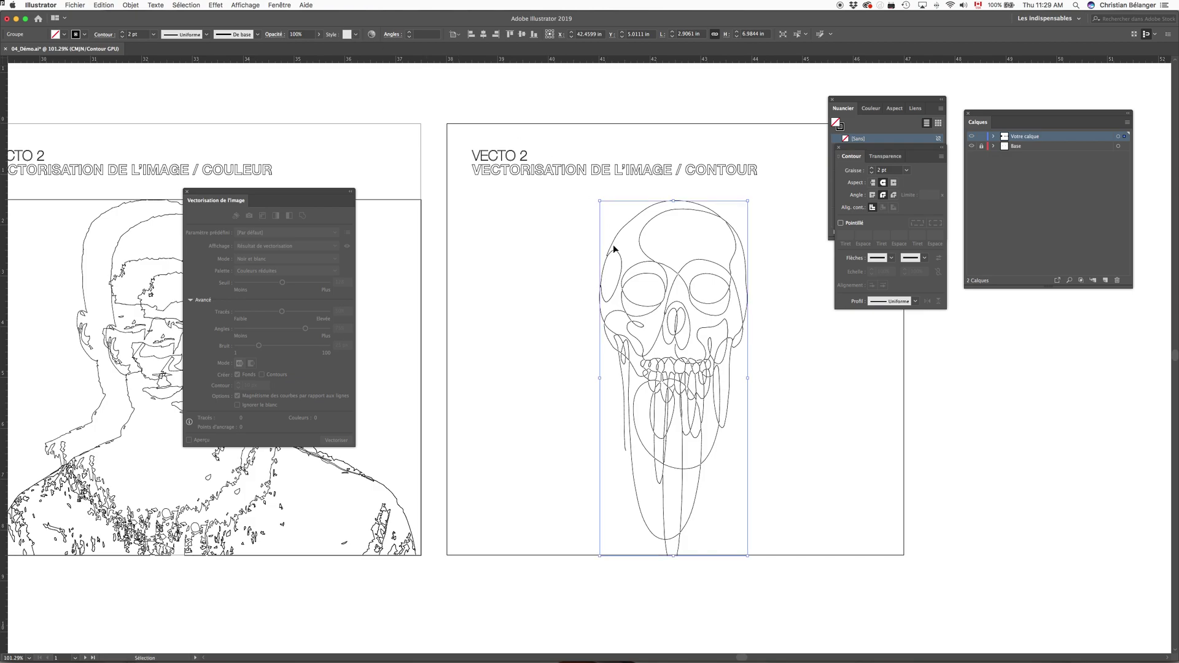
Step: Reshape the skull's inner forehead curve by moving its left part outward in outline view, and return to preview
click(626, 250)
key(v)
key(super+y)
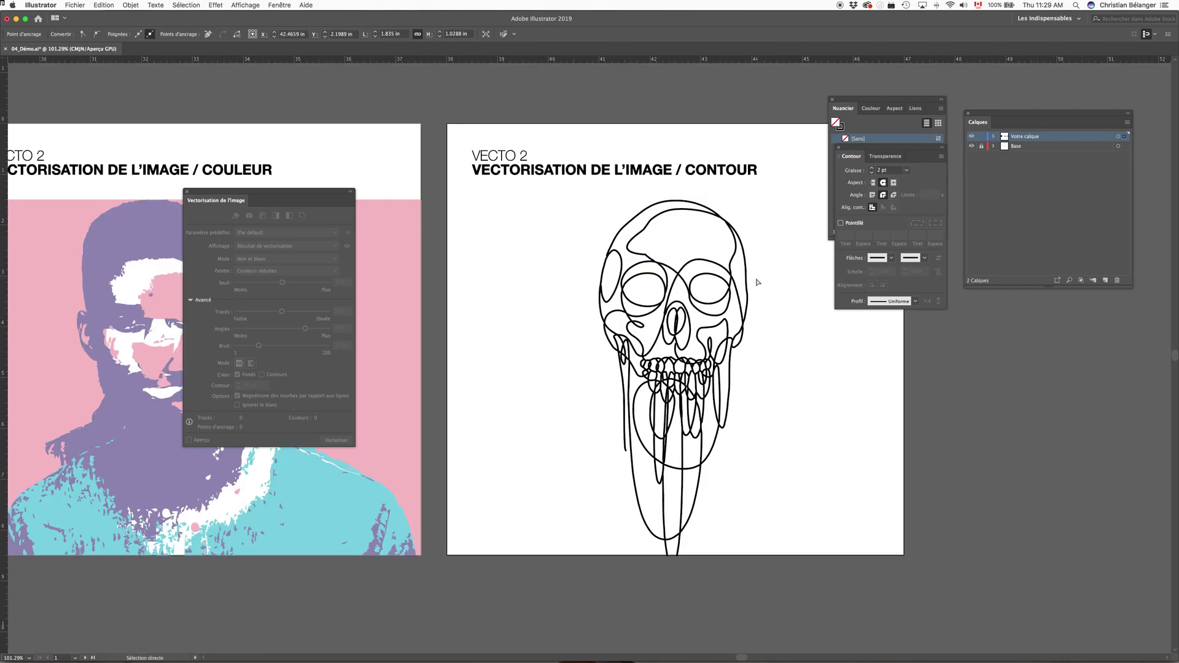
Step: Select all the skull's paths and vary their stroke weight, first thicker, ending at 0.25 pt
drag(564, 188, 777, 599)
click(872, 168)
click(871, 168)
click(871, 169)
click(871, 169)
click(871, 169)
click(871, 169)
click(872, 173)
click(872, 173)
click(872, 173)
click(872, 173)
click(872, 173)
click(872, 173)
click(871, 173)
click(872, 173)
click(872, 173)
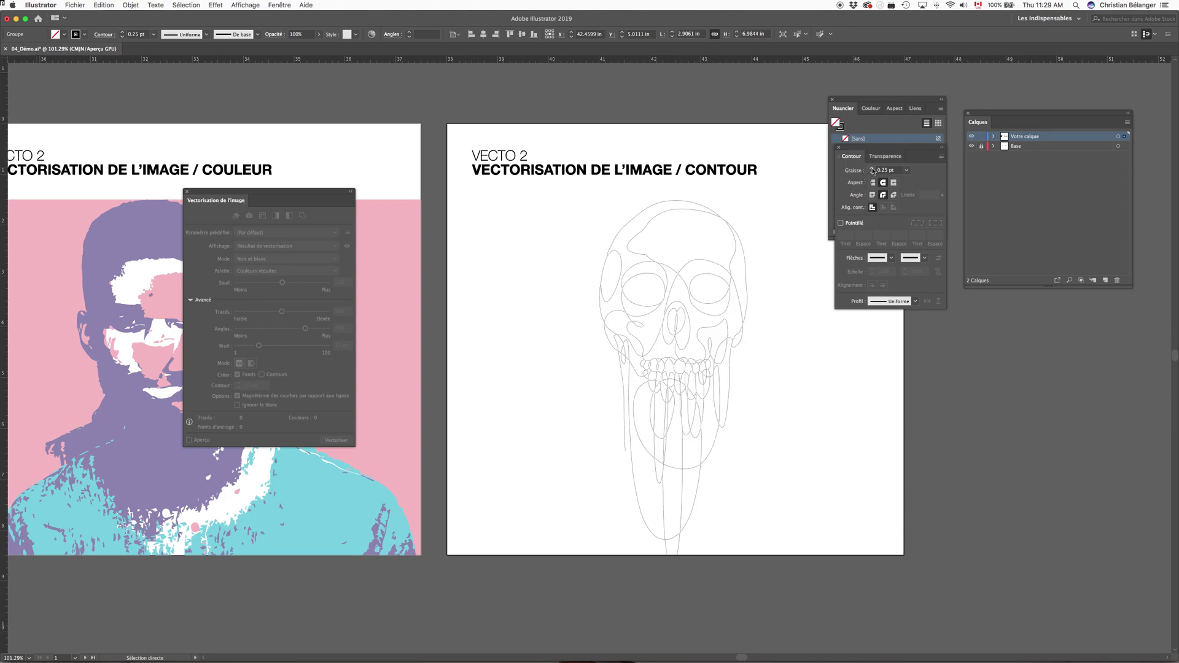